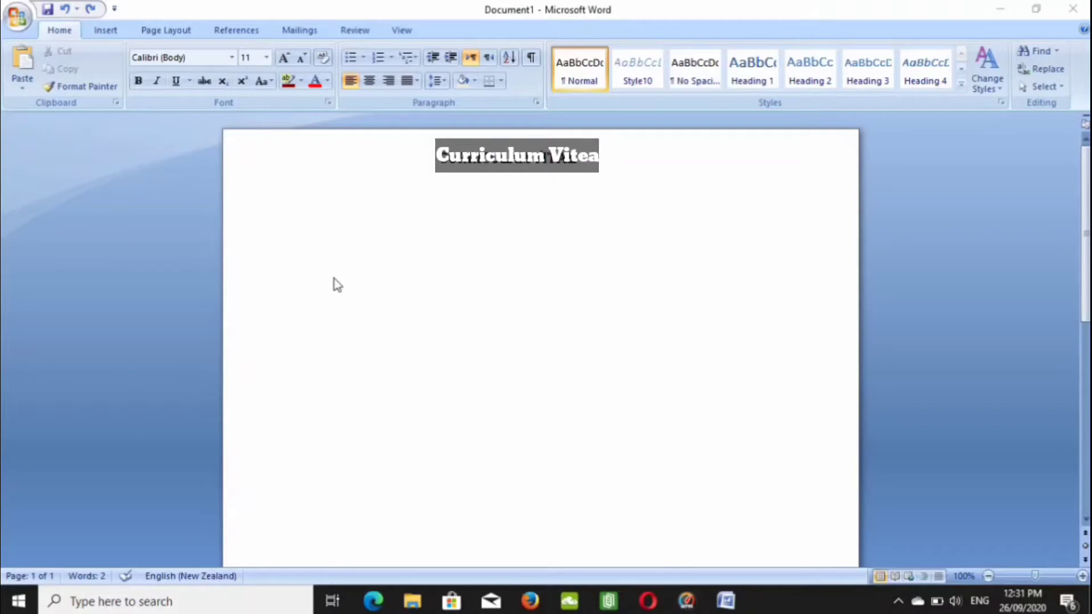
Step: Draw a three-row, one-column table on the right side of the page below the title
click(107, 33)
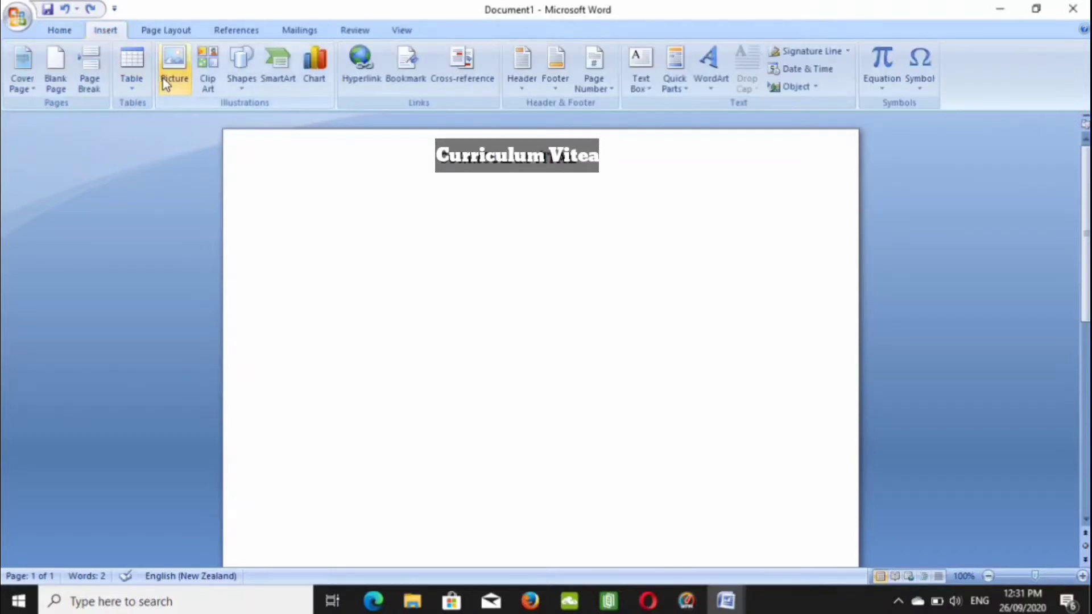
click(138, 82)
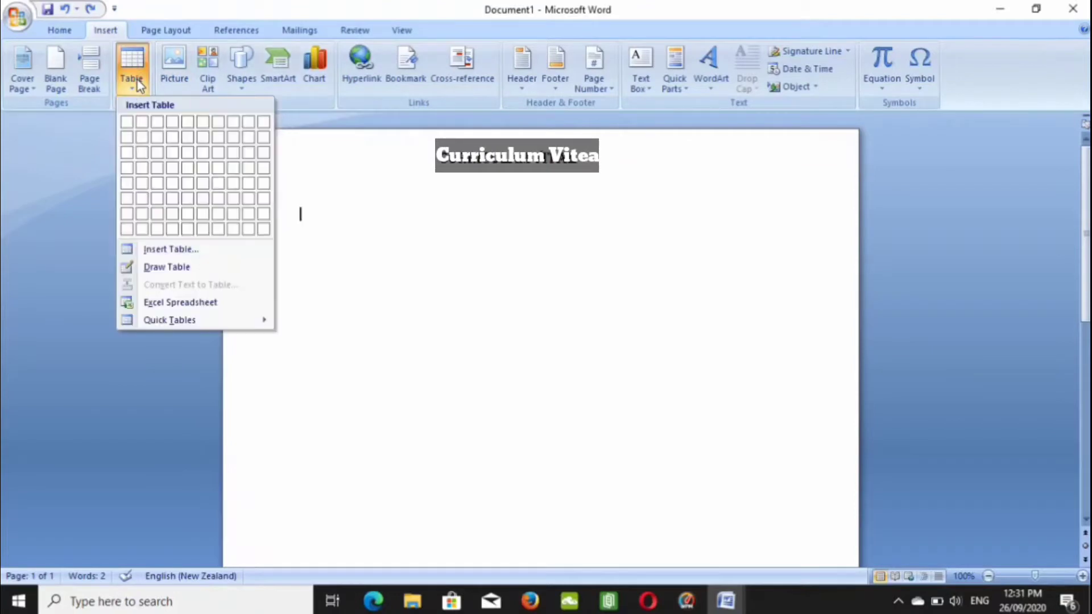
click(188, 265)
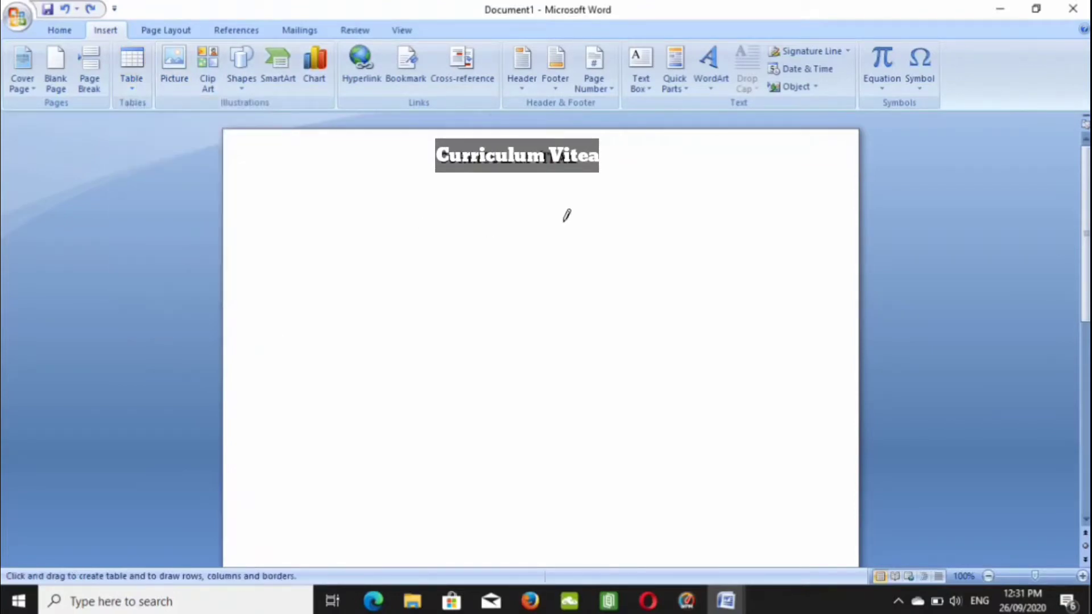
drag(522, 213, 843, 301)
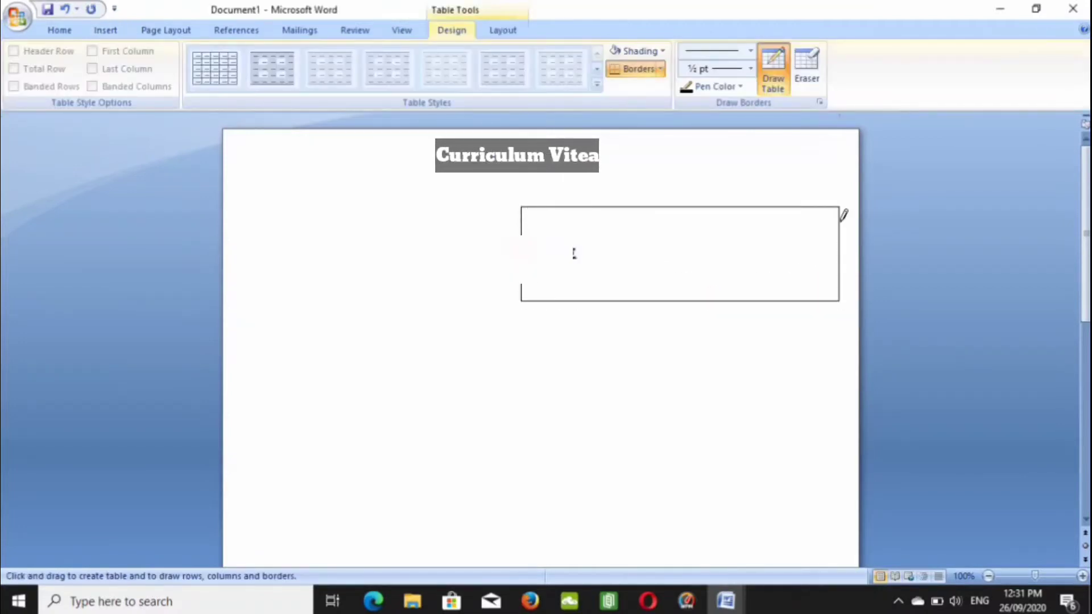
drag(839, 234, 638, 233)
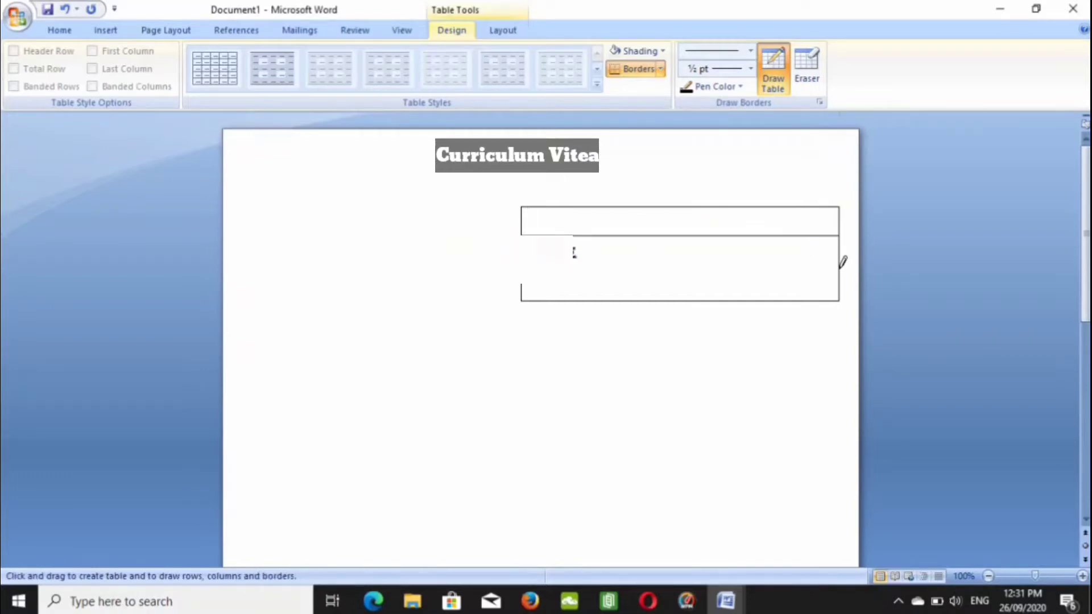
mouse_move(840, 267)
mouse_down()
mouse_move(574, 257)
mouse_move(522, 268)
mouse_up()
click(300, 309)
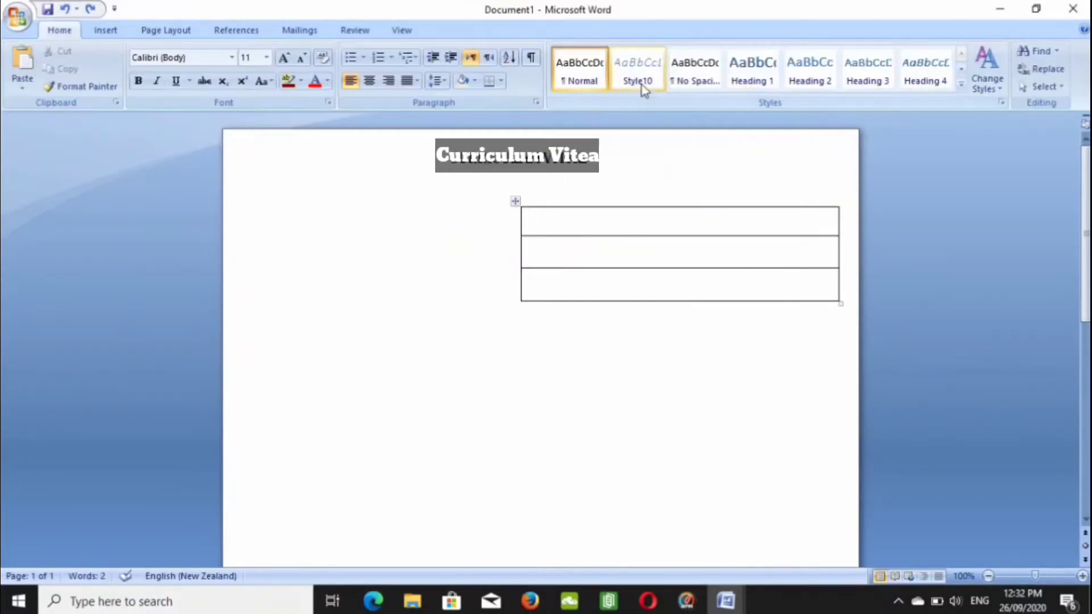
click(113, 31)
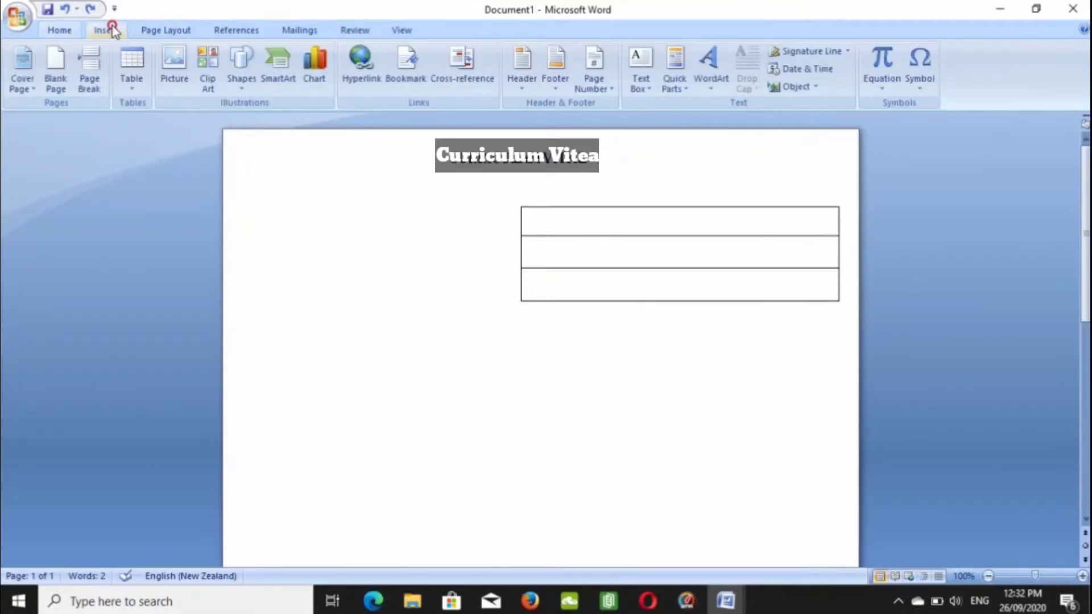
Step: Add a simple text box reading 'CONTACT INFORMATION' and format it bold and underlined
click(642, 86)
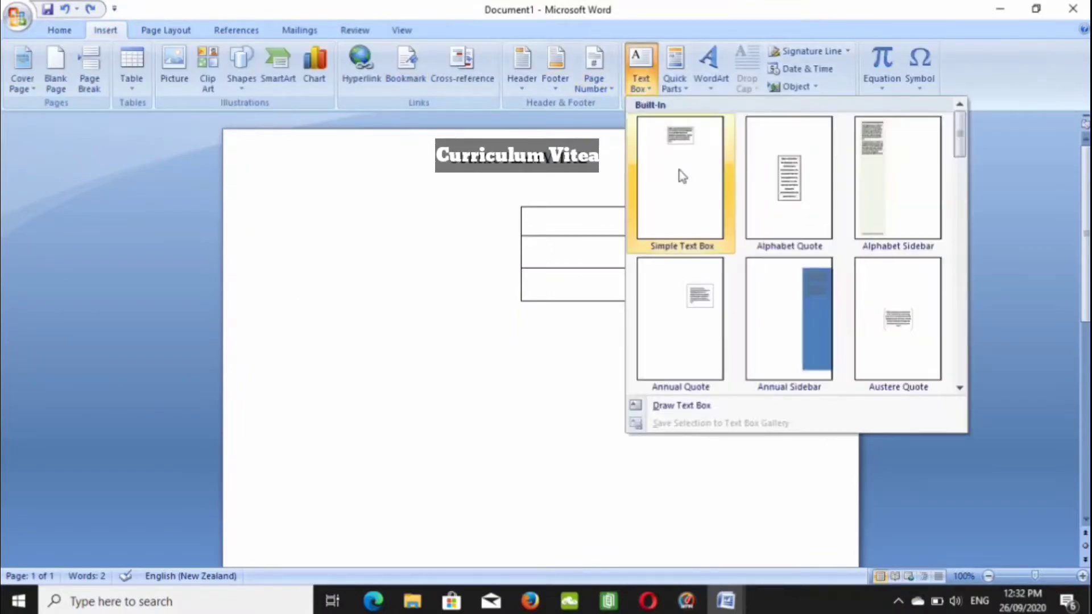
click(685, 183)
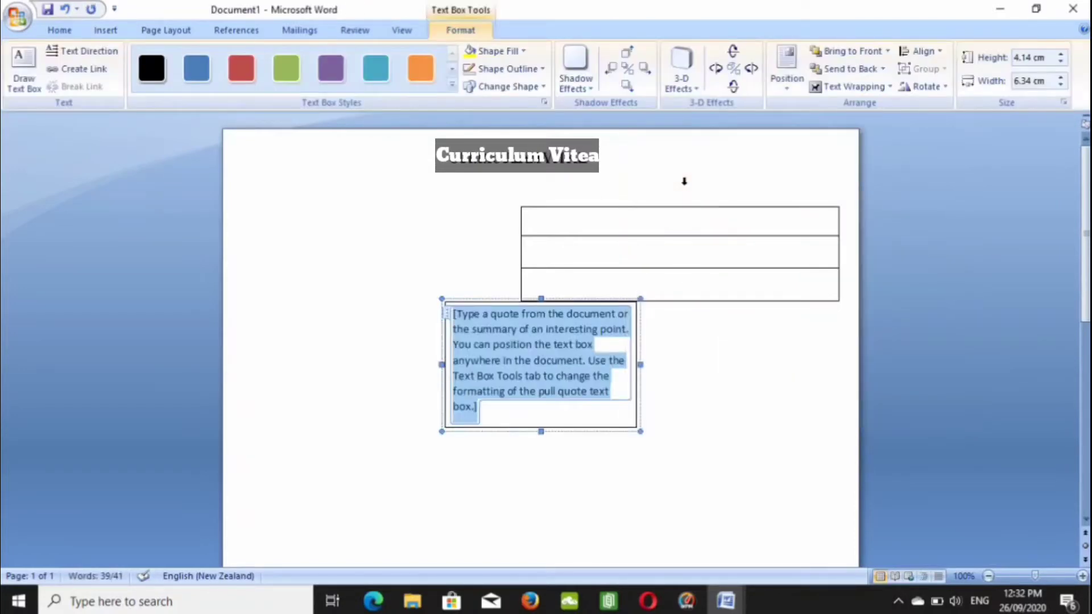
text(CONTACT INFORMATIO)
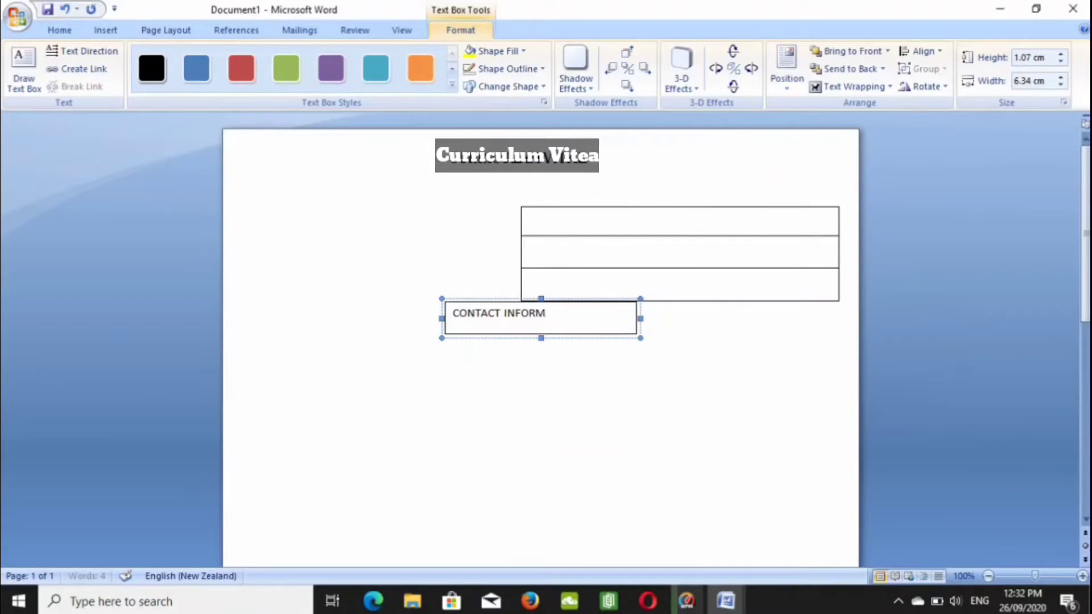
text(N)
key(ctrl+a)
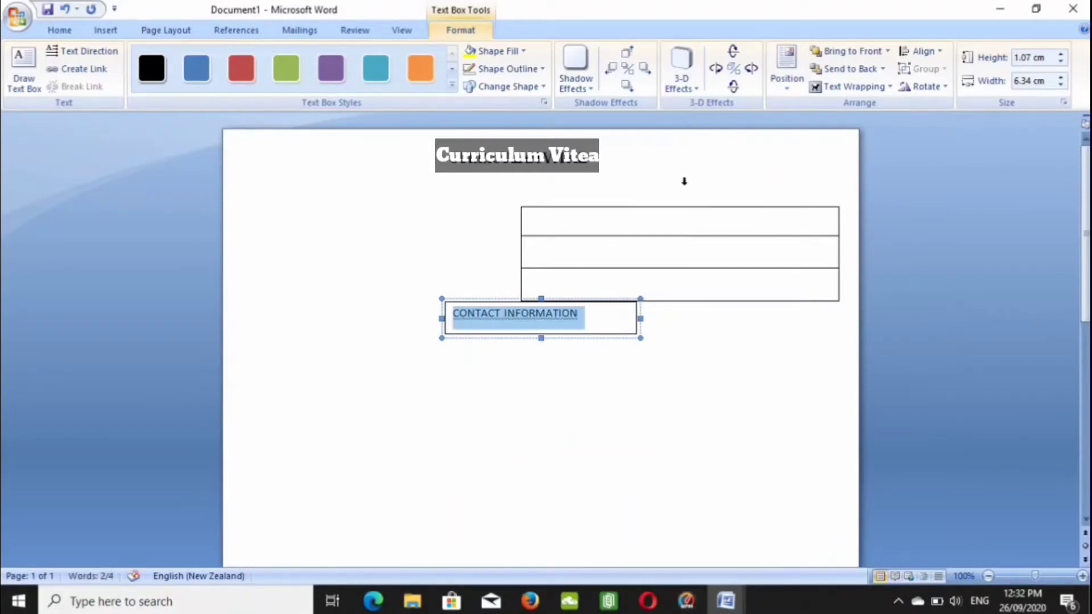
key(ctrl+b)
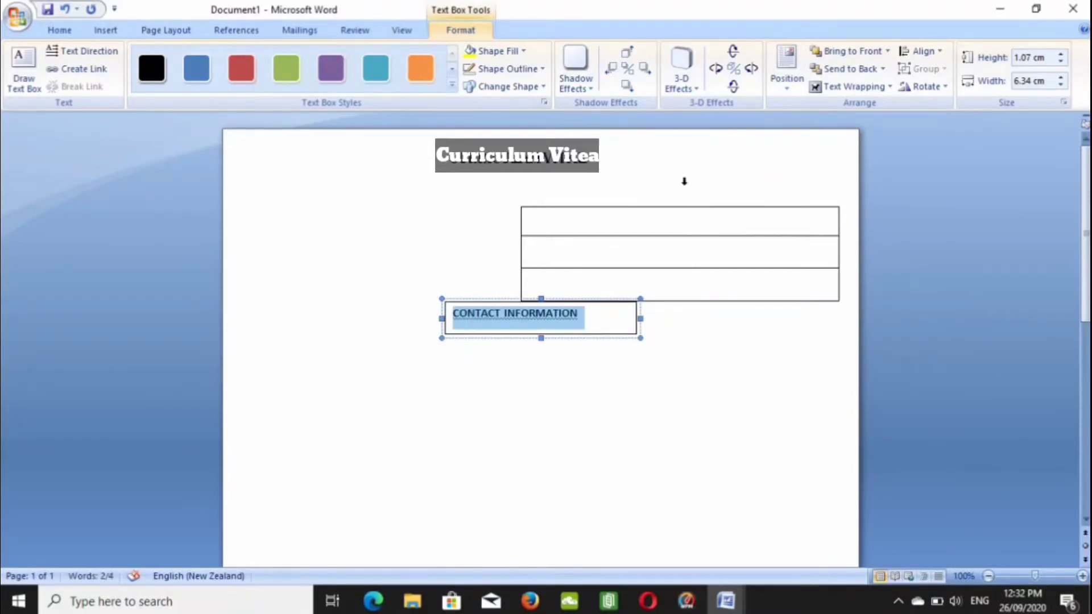
key(ctrl+b)
key(ctrl+b)
key(ctrl+u)
click(604, 325)
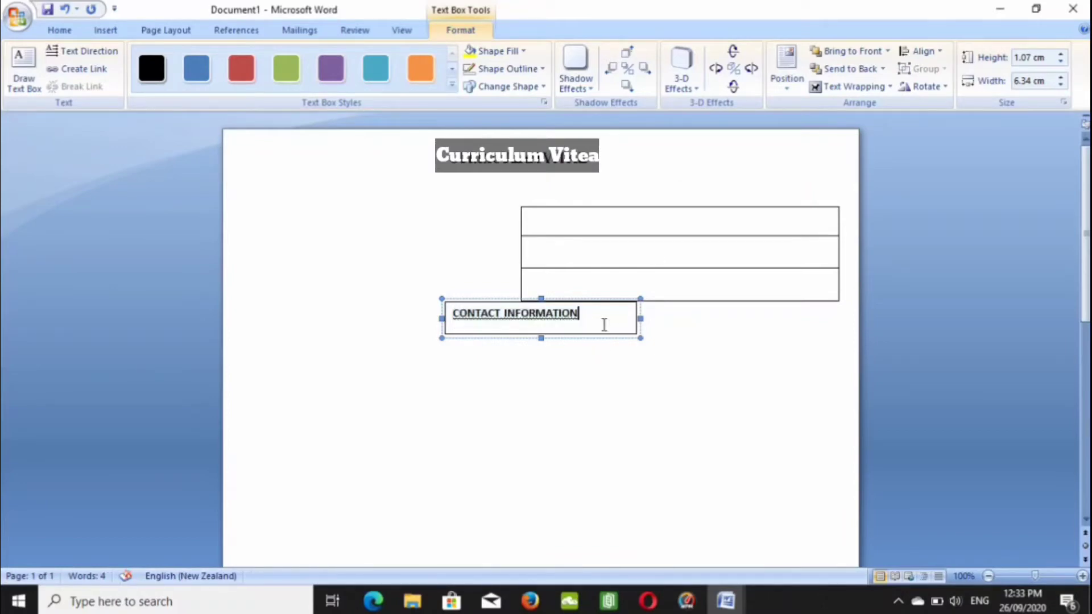
key(ctrl+a)
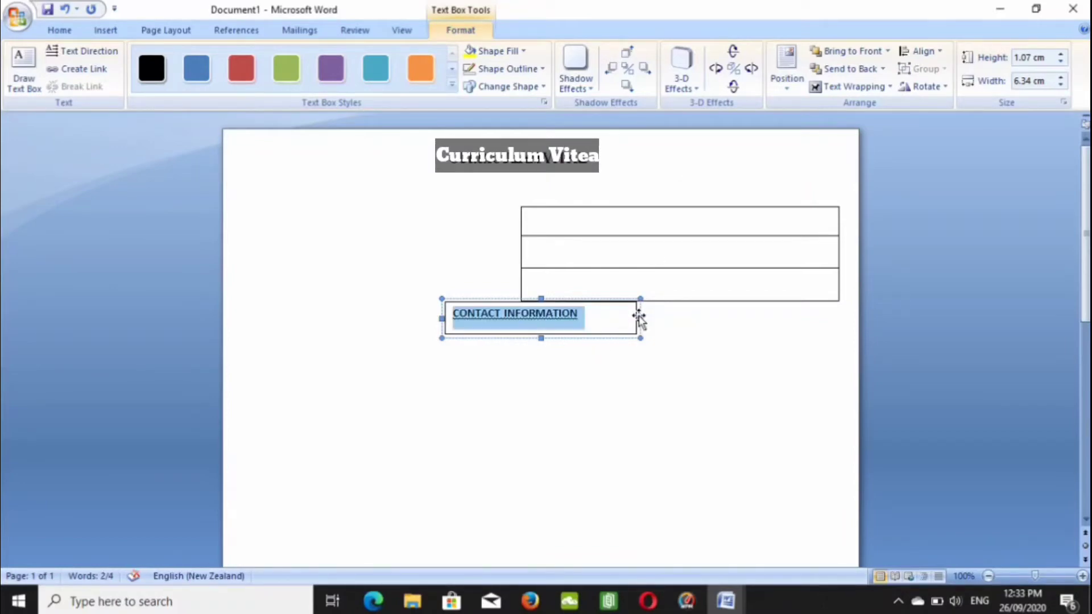
Step: Move the heading box directly above the table and set its outline to No Outline
drag(638, 317, 737, 187)
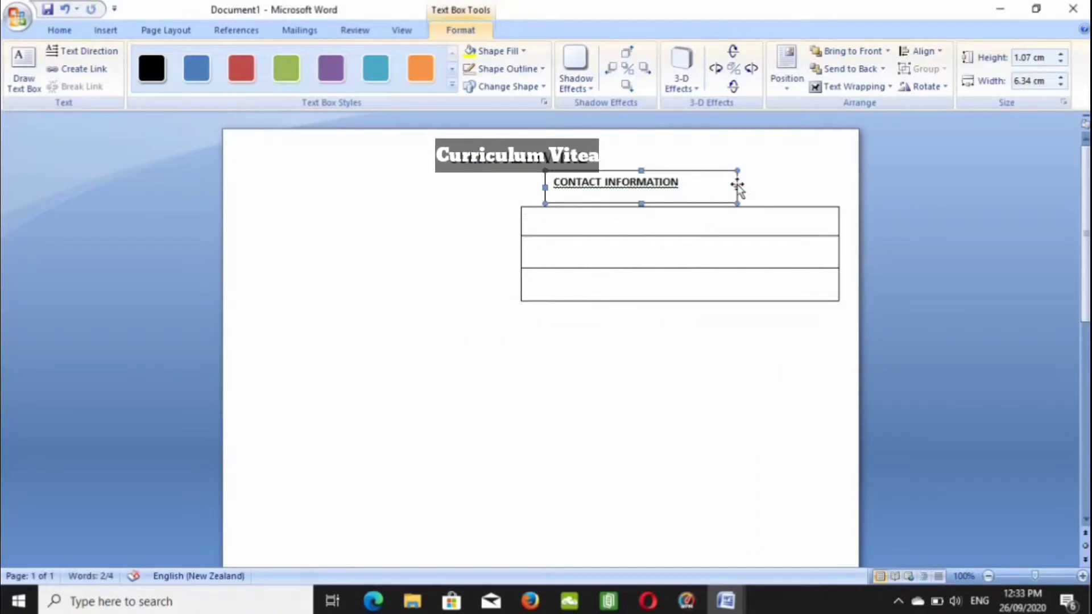
click(503, 68)
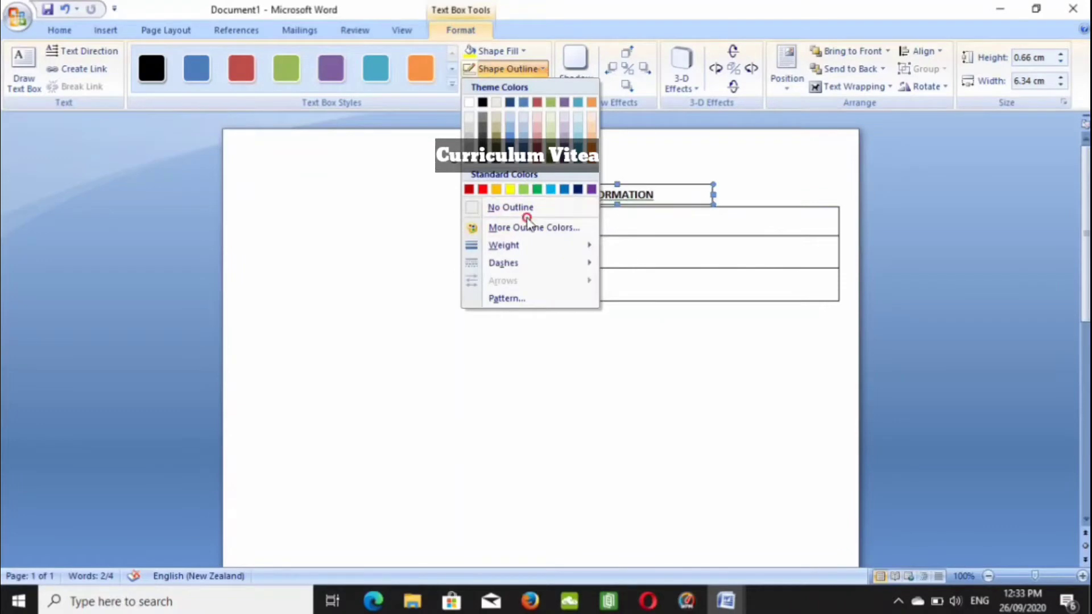
click(510, 207)
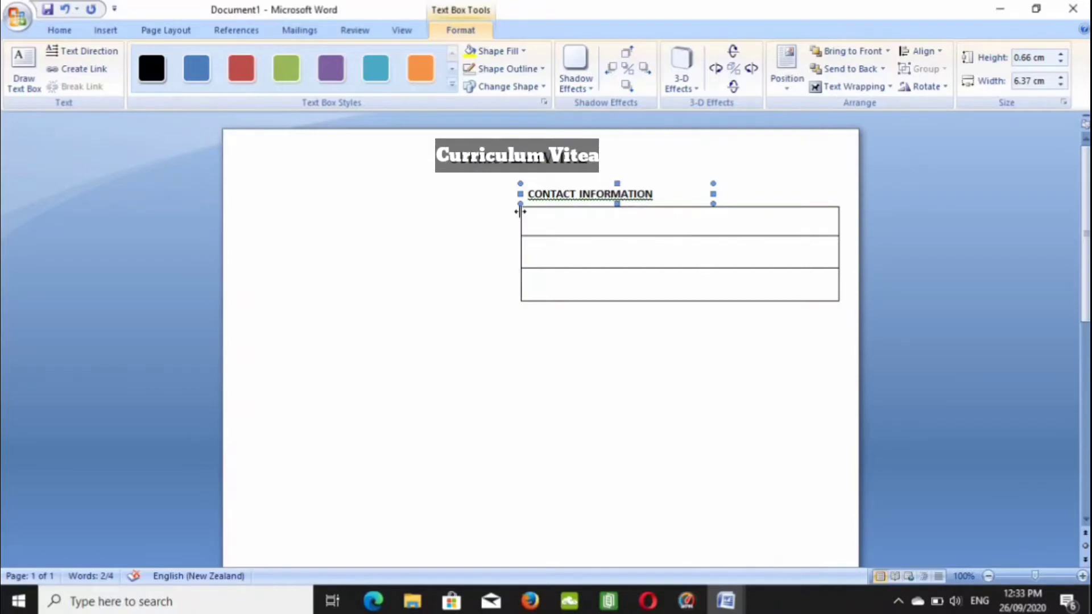
click(522, 215)
Step: Draw a vertical line to split the table into two columns
click(105, 30)
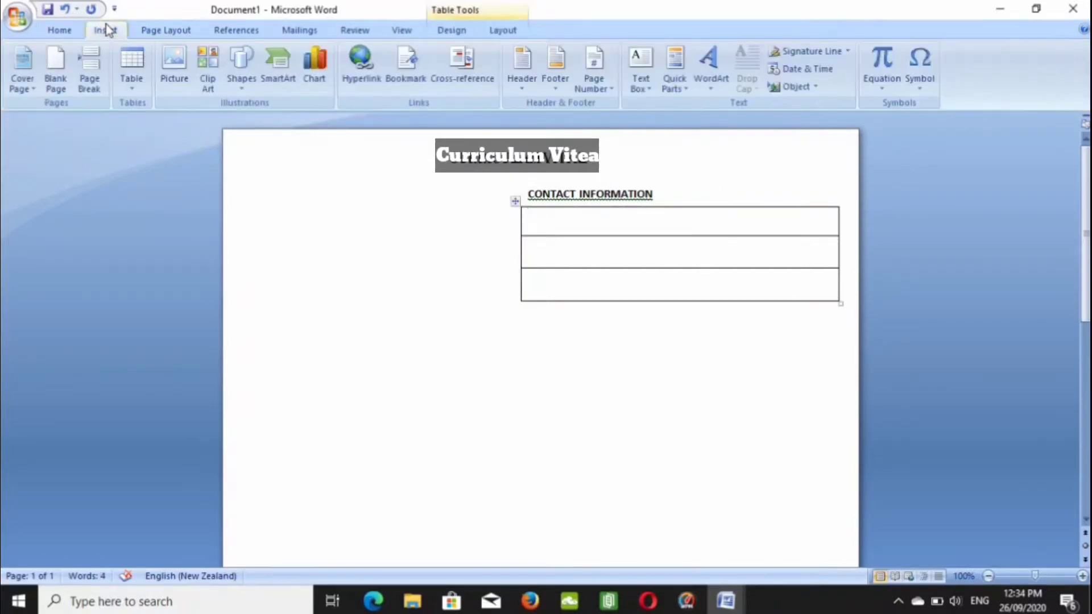
click(132, 66)
click(174, 267)
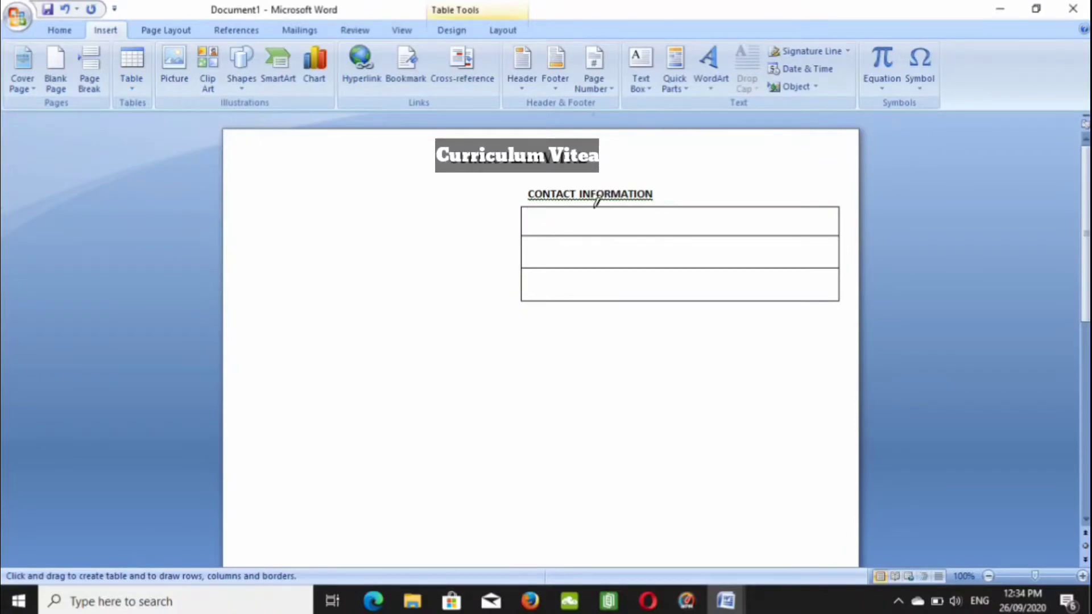
drag(595, 210, 592, 297)
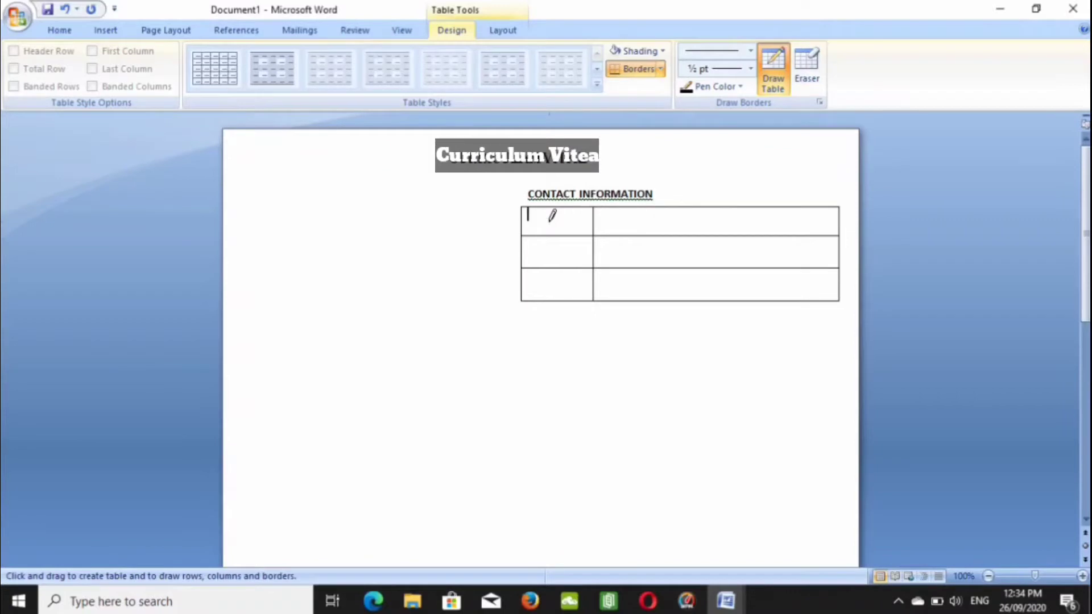
Step: Label the first two left cells 'Residence address' and 'Cell No'
text(Re)
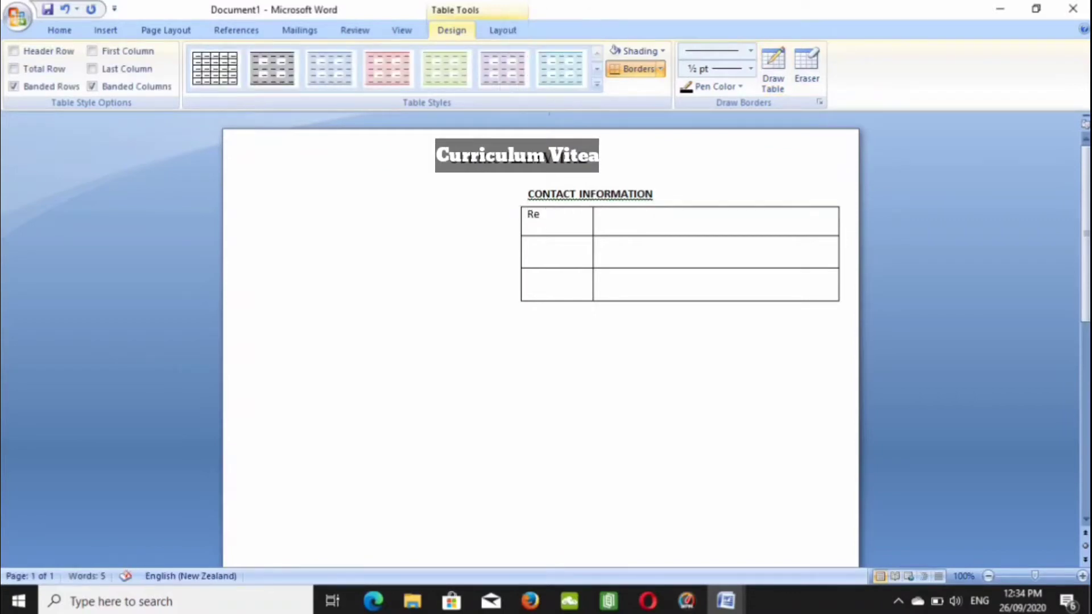
text(siden)
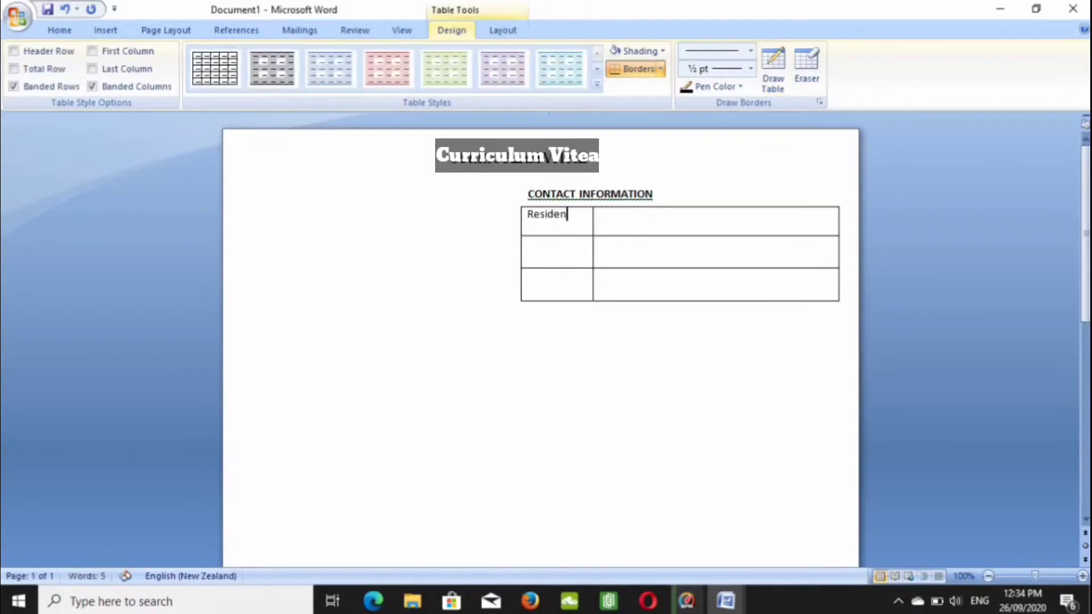
text(ce a)
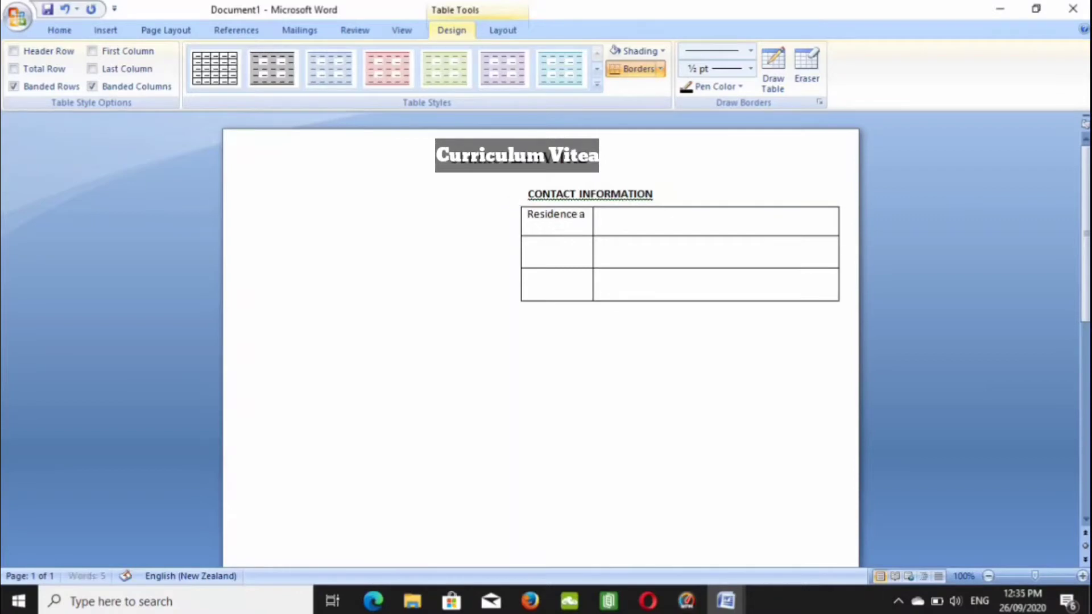
text(ddress)
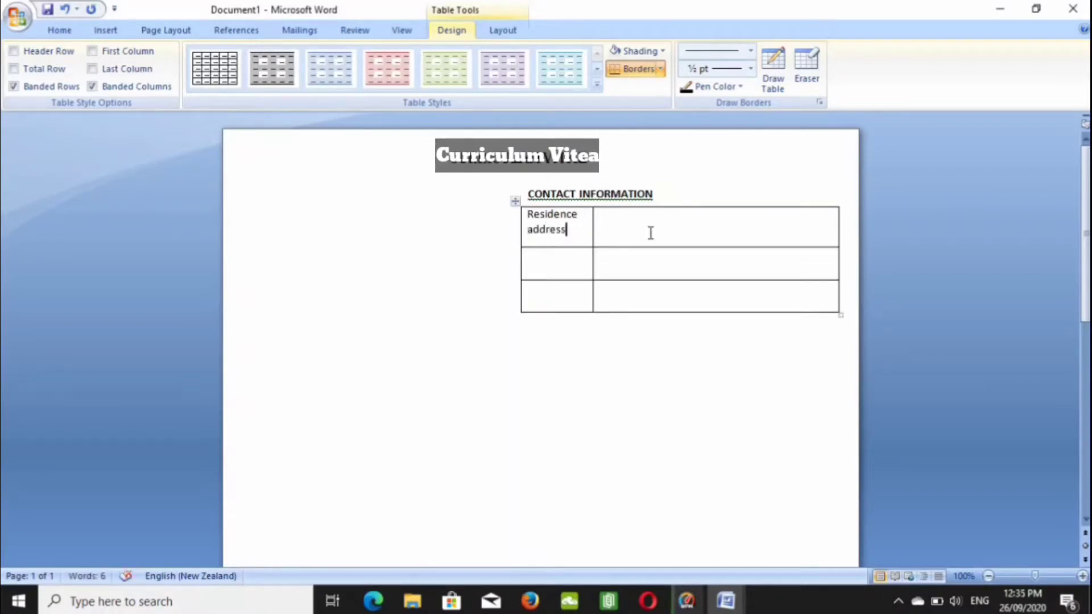
click(581, 254)
text(co)
key(BackSpace)
key(BackSpace)
key(Caps_Lock)
text(C)
key(Caps_Lock)
text(ell p)
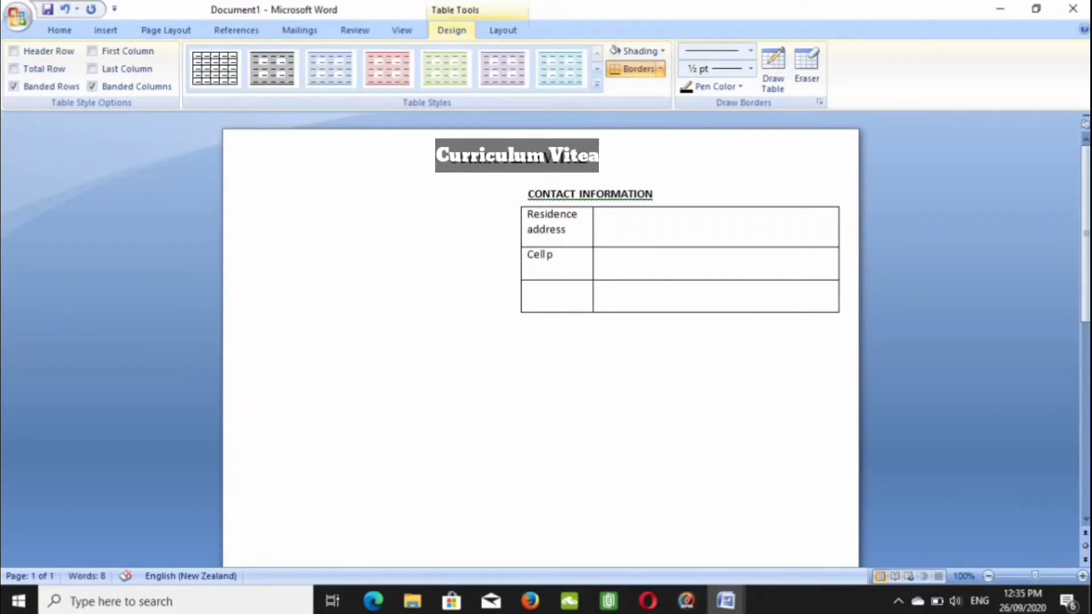
key(BackSpace)
key(Caps_Lock)
text(N)
Step: Label the third left cell 'E Mail ID' and capitalise 'Address' in the first label
key(Caps_Lock)
text(o)
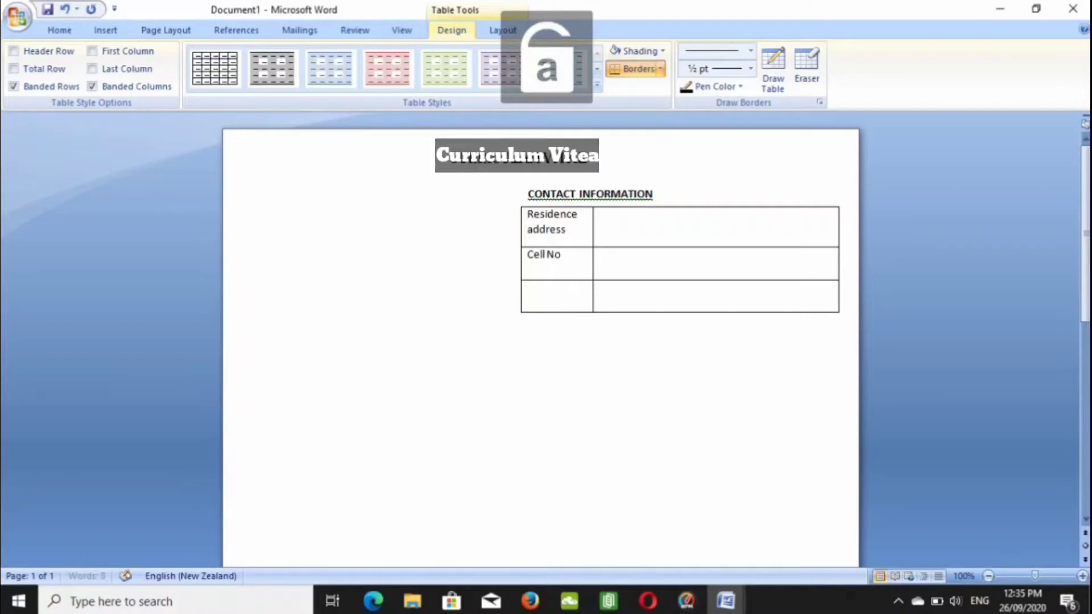
key(Down)
text(E Mail)
key(Caps_Lock)
text(I)
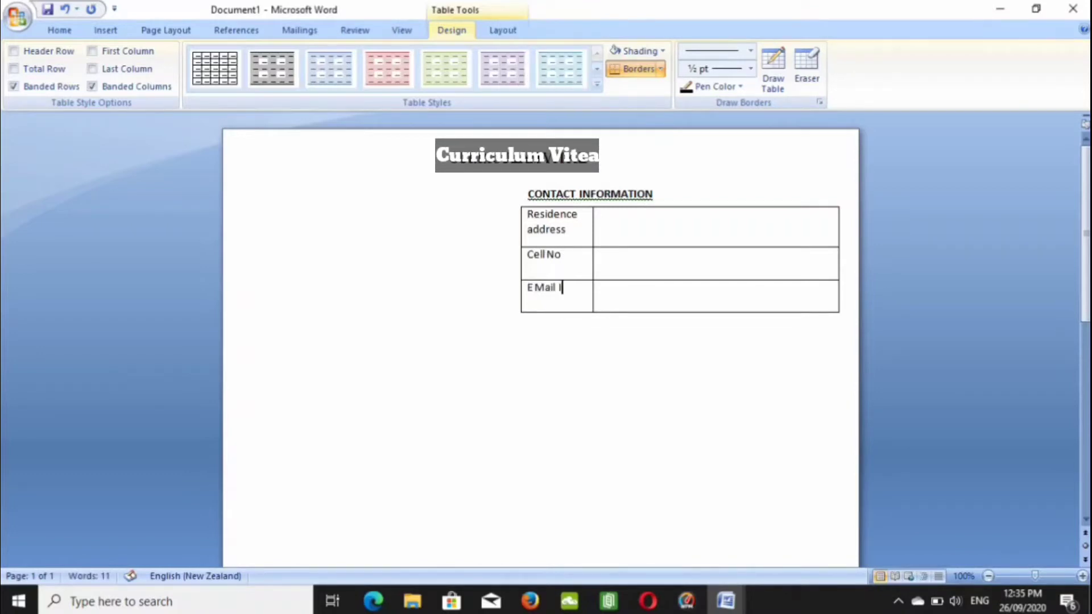
text(D)
key(Caps_Lock)
click(535, 230)
key(BackSpace)
key(Caps_Lock)
text(A)
key(Caps_Lock)
Step: Bold the label column and enter the residence address in the first value cell
drag(578, 300, 548, 244)
key(ctrl+b)
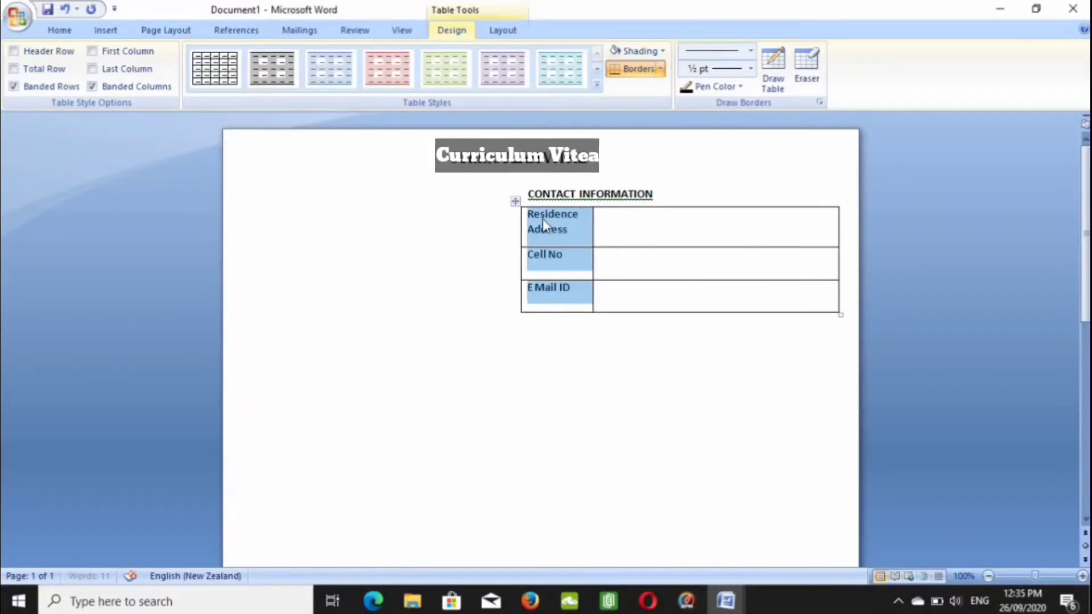
click(594, 239)
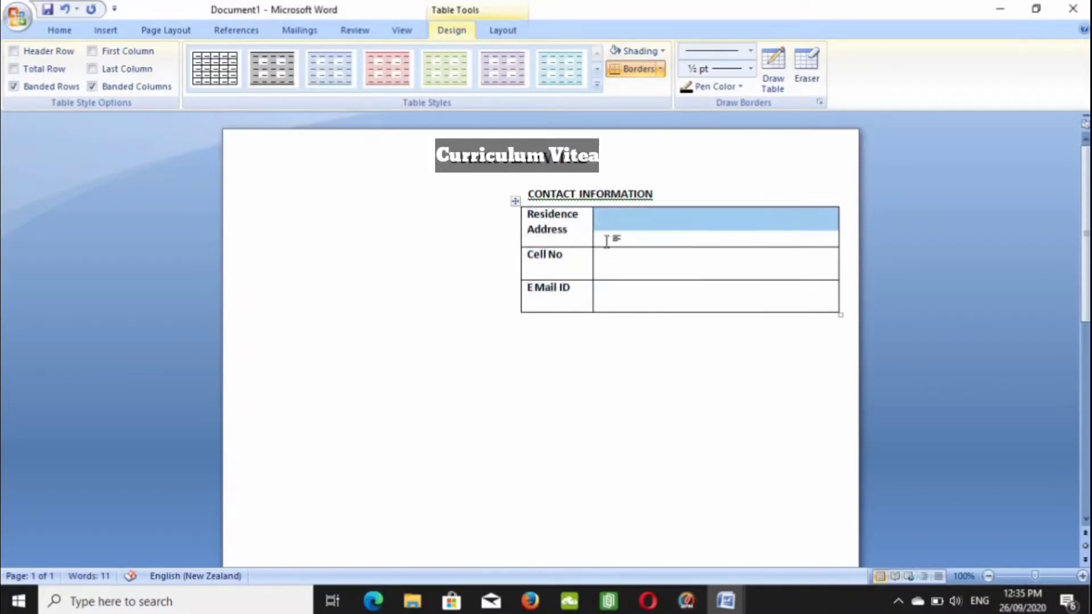
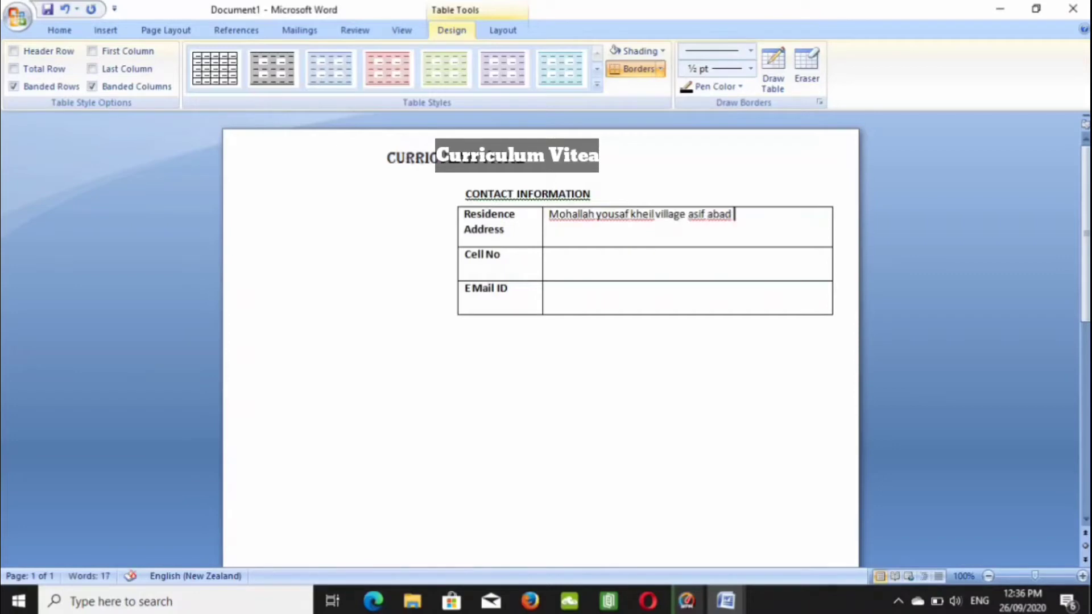
Step: Enter the cell phone number and the e-mail address in the remaining value cells
click(549, 255)
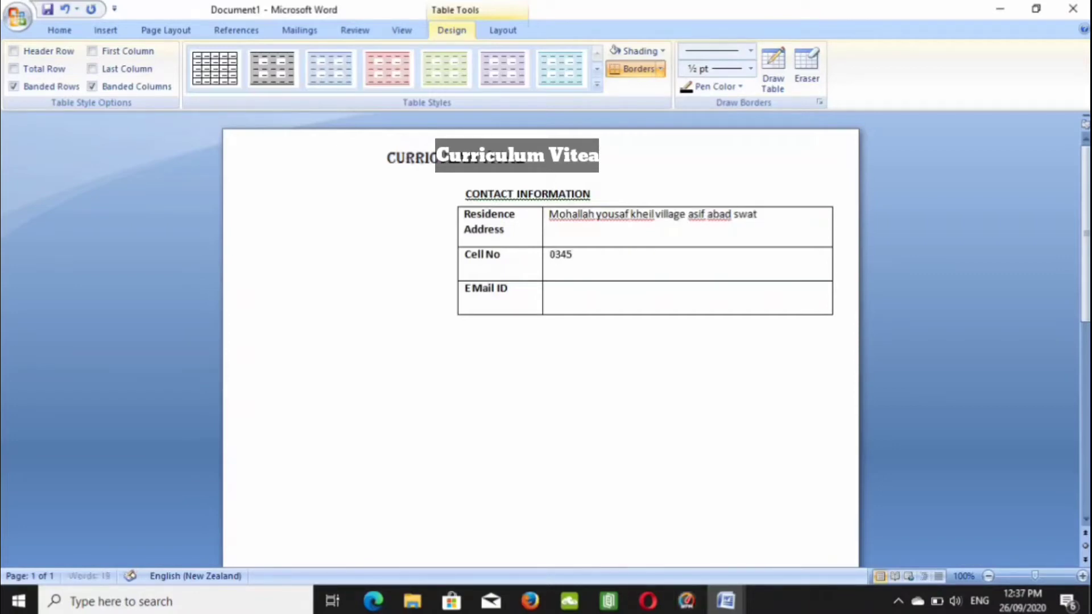
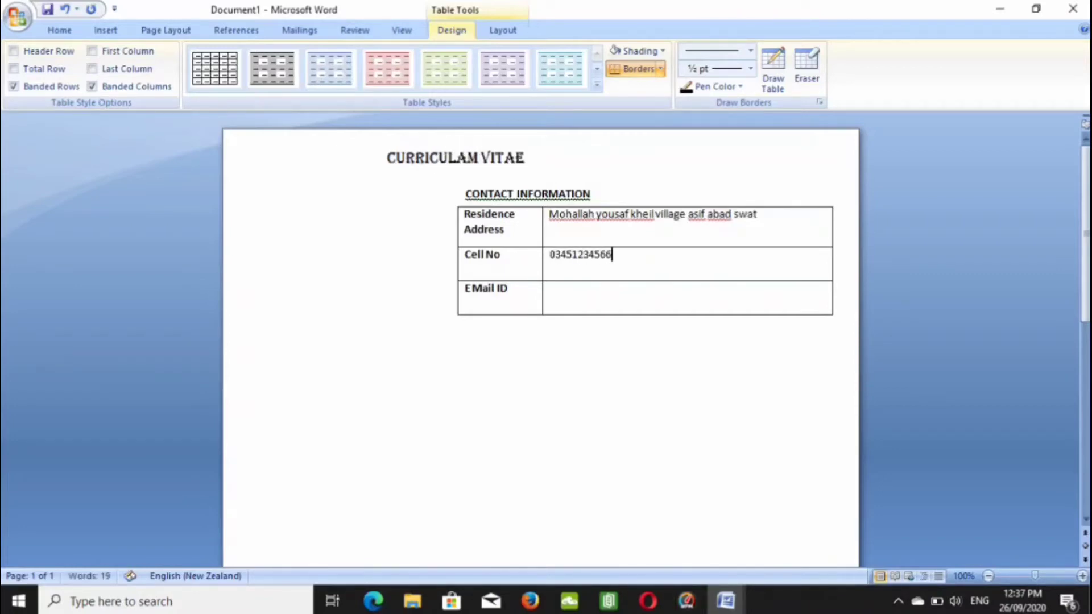
click(576, 287)
click(616, 287)
Step: Add the missing dot to the e-mail, then shade value cells light blue, light green and peach
text(.)
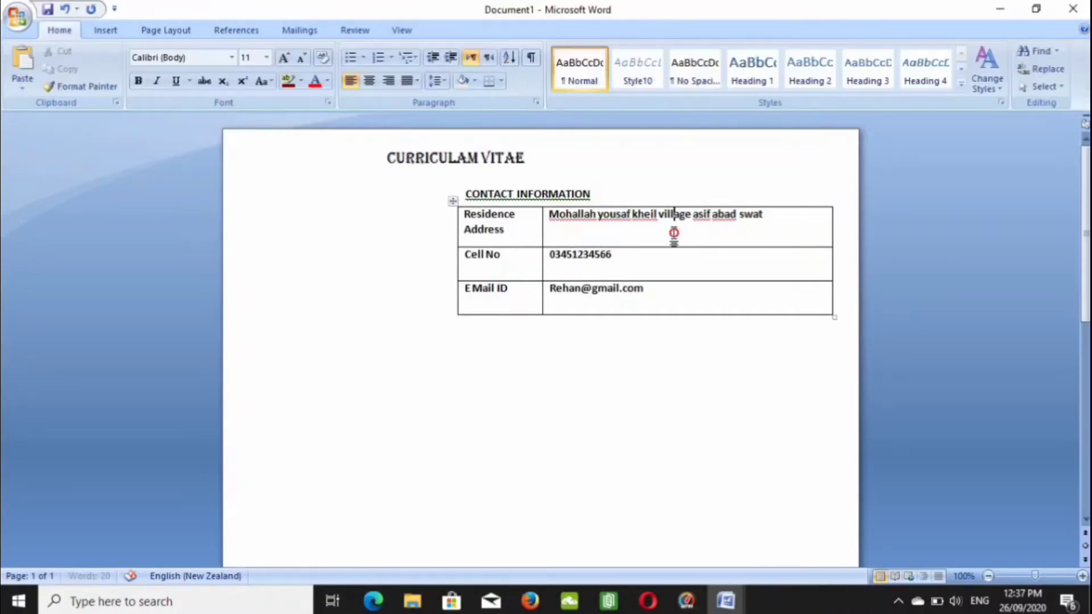
double_click(675, 231)
click(644, 235)
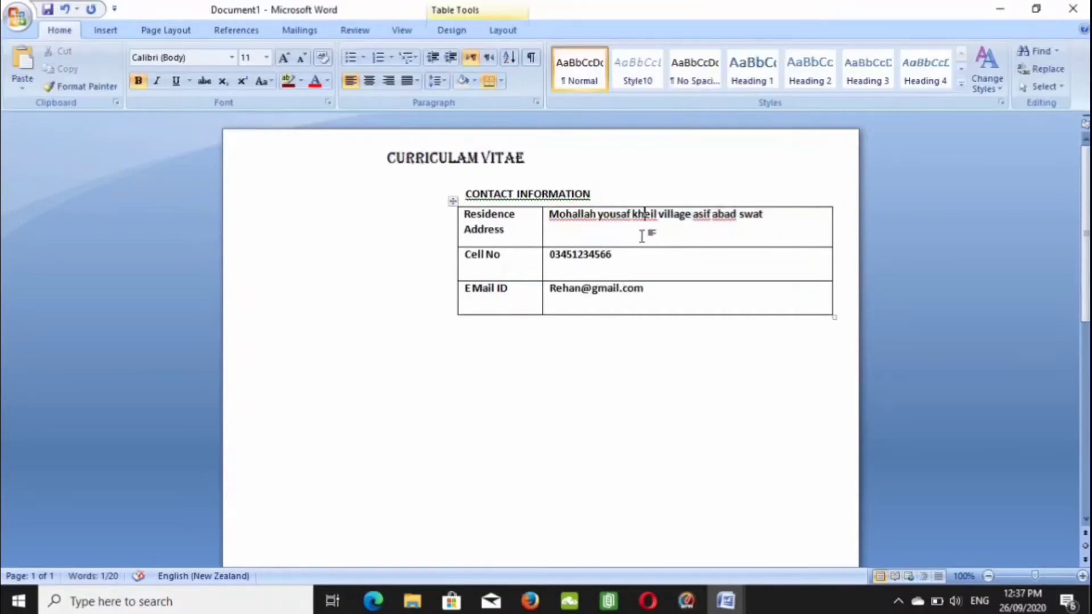
click(474, 80)
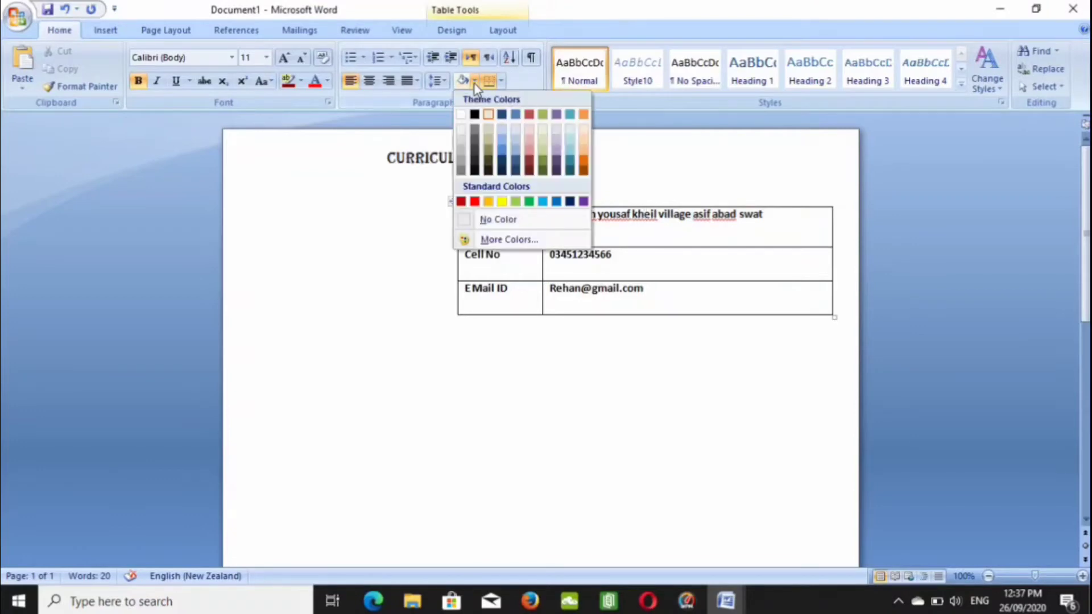
click(489, 132)
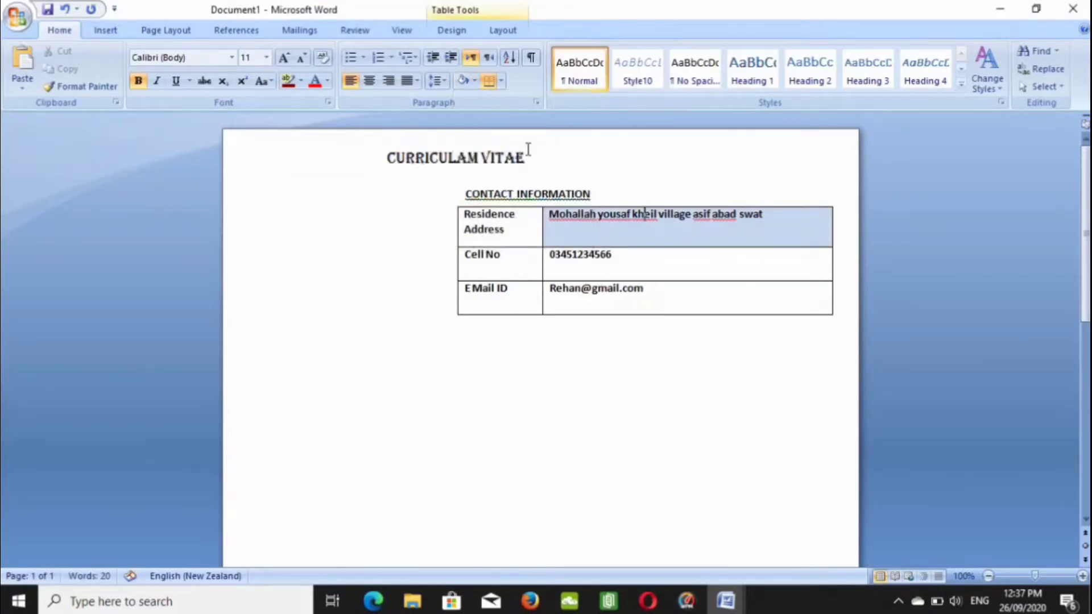
click(651, 266)
click(501, 81)
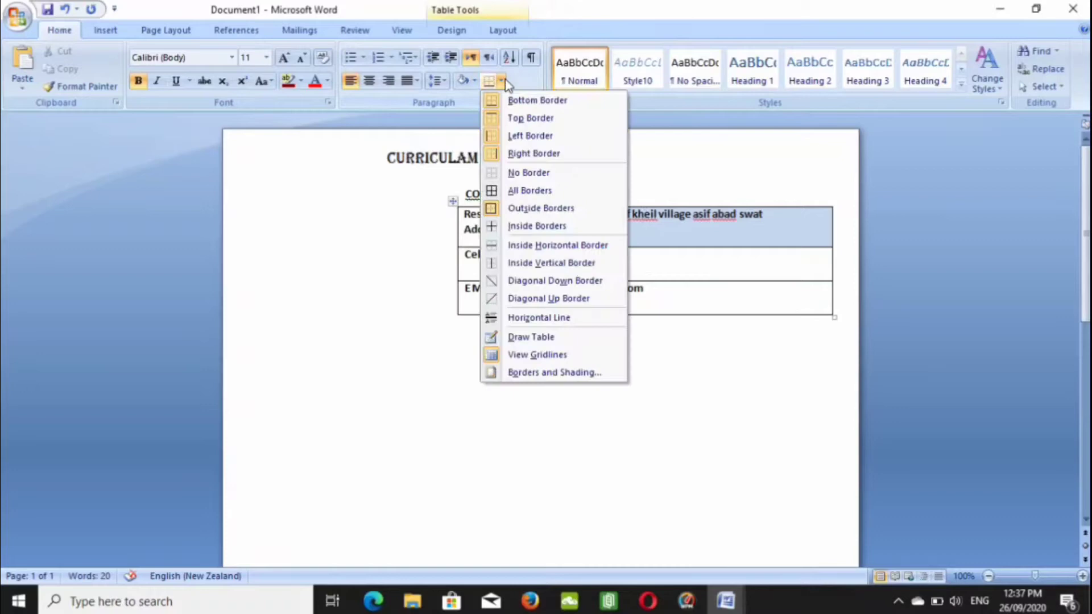
click(476, 81)
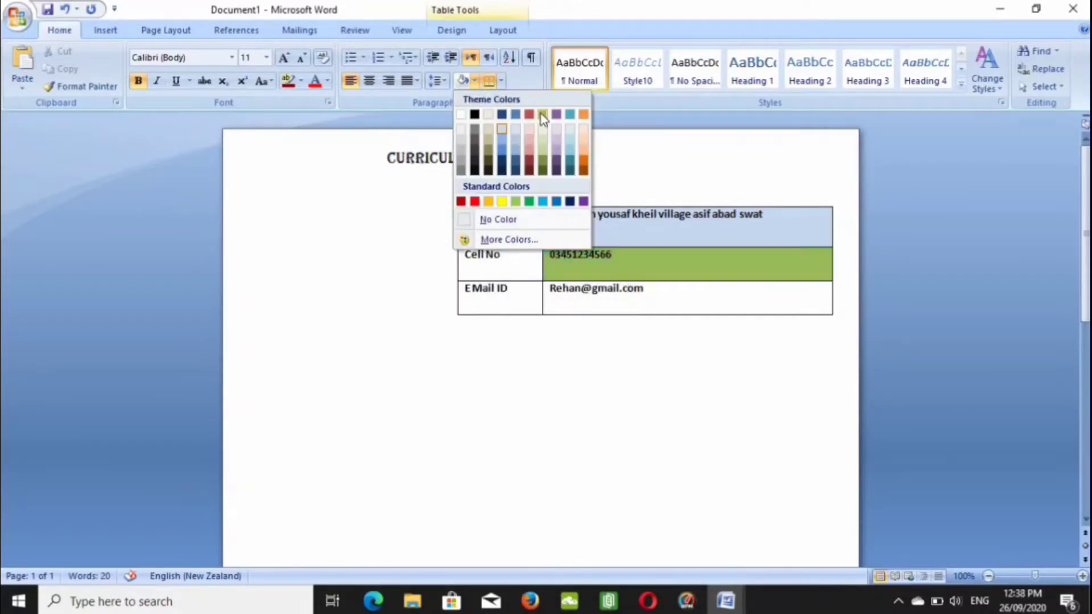
click(543, 129)
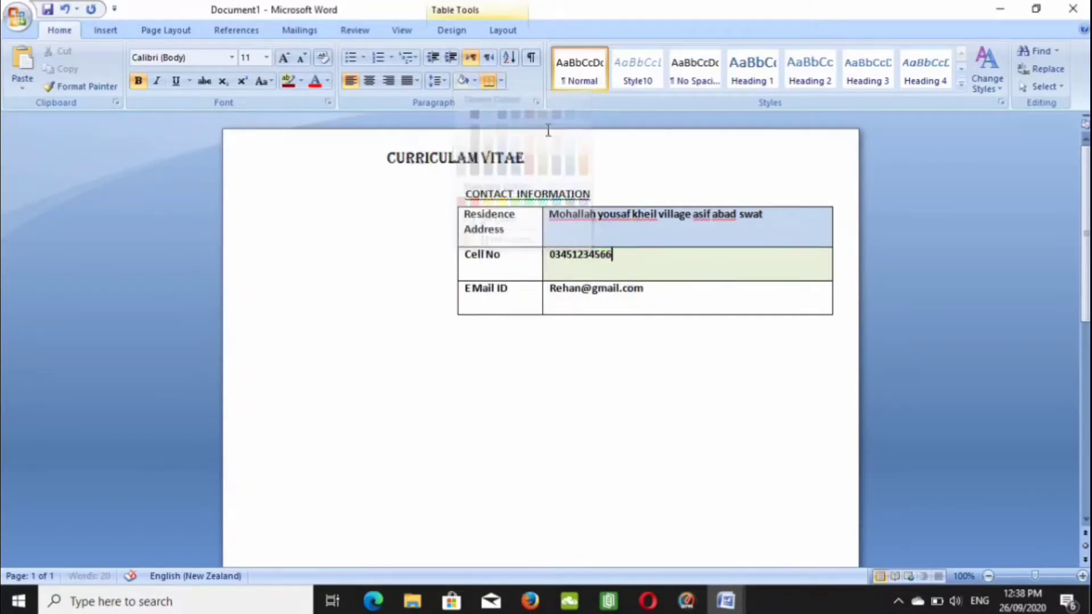
click(648, 290)
click(477, 82)
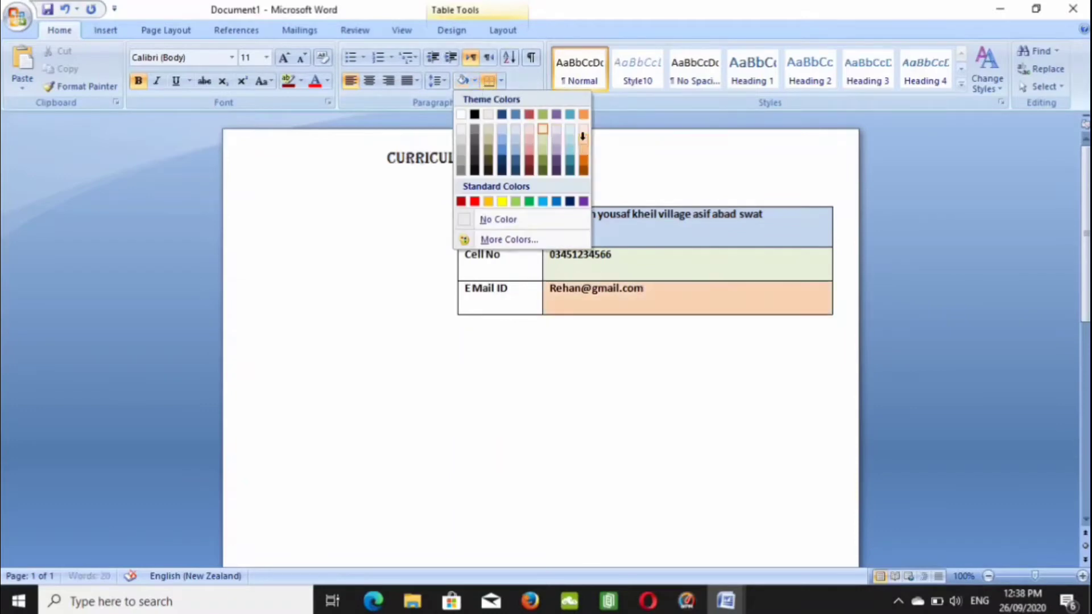
click(583, 137)
Step: Shade the label cells grey, khaki and light blue
click(505, 229)
click(477, 81)
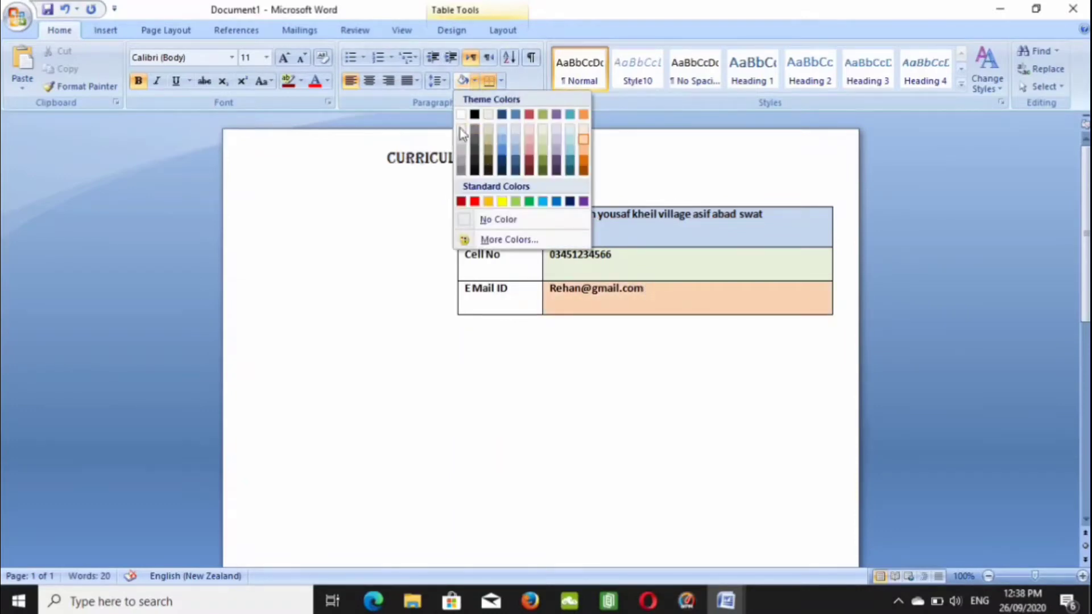
click(462, 135)
click(521, 275)
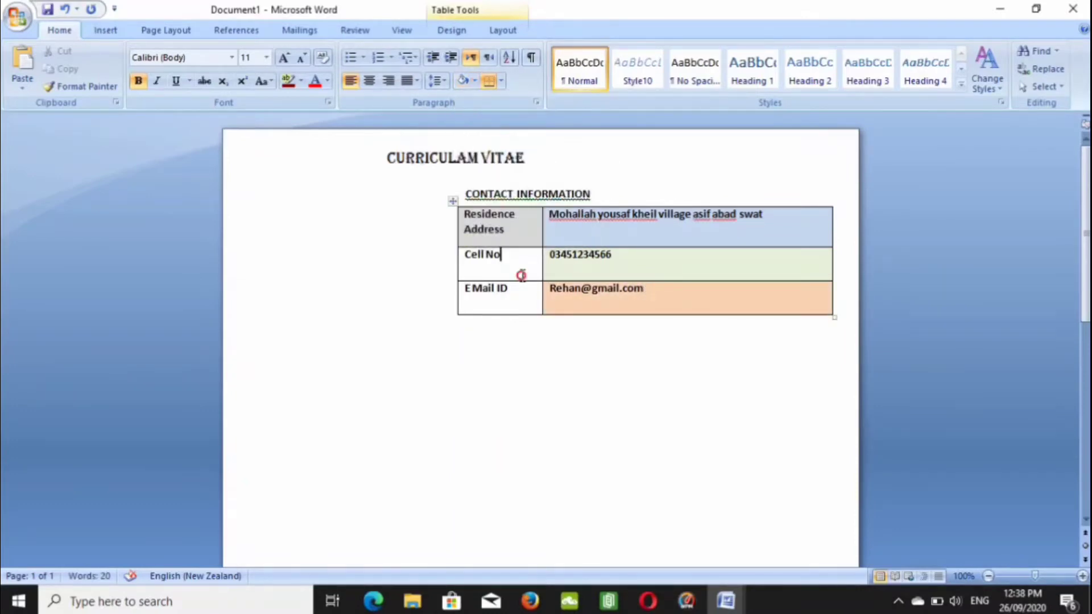
click(474, 81)
click(484, 143)
click(519, 307)
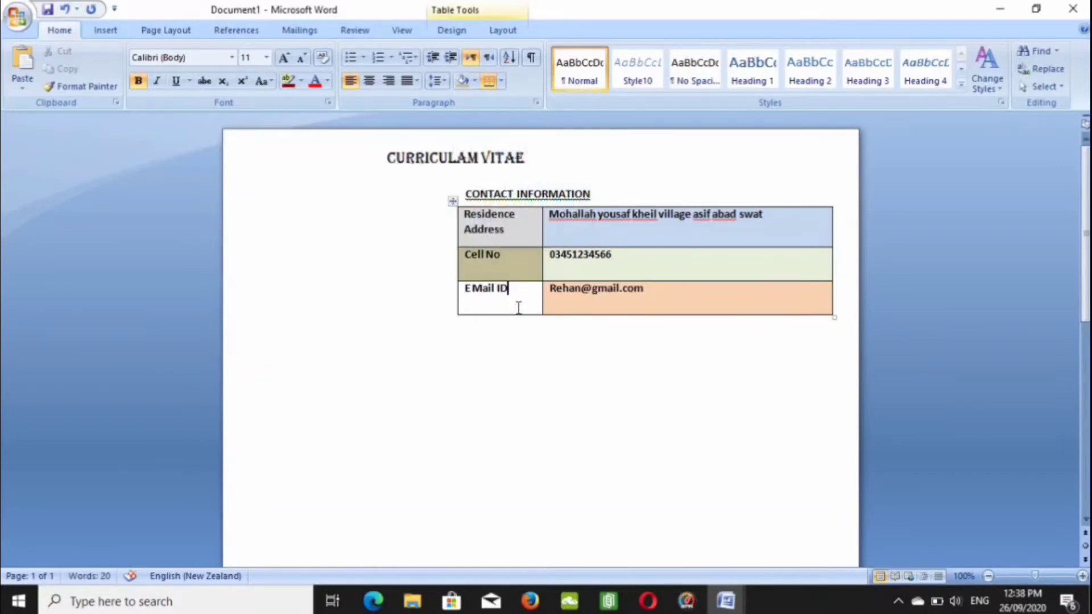
click(475, 80)
click(517, 132)
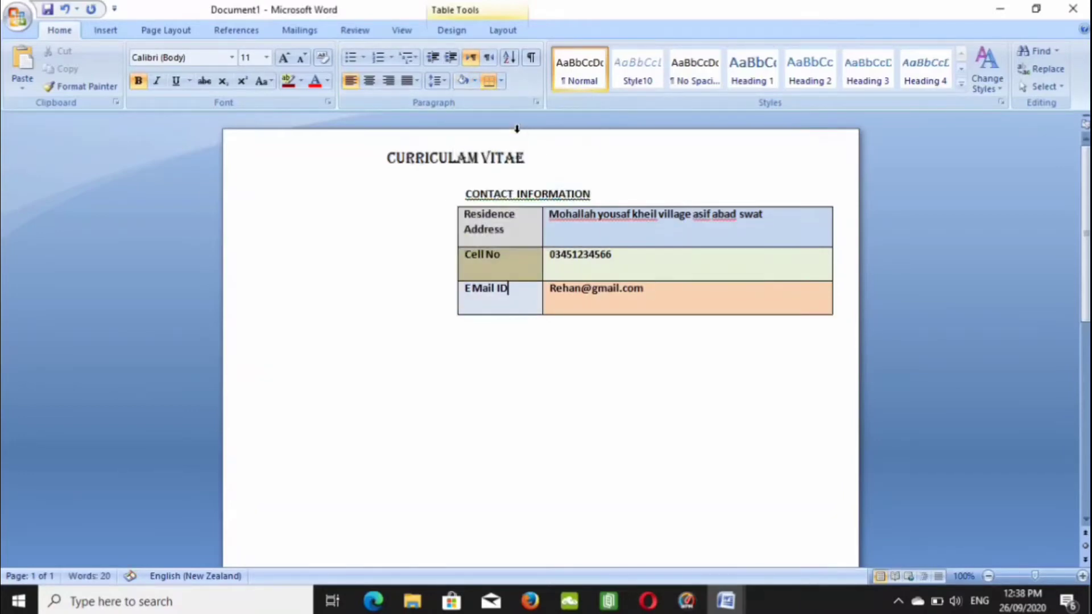
mouse_move(484, 284)
click(454, 334)
Step: Insert the passport photo from the Desktop folder
click(105, 30)
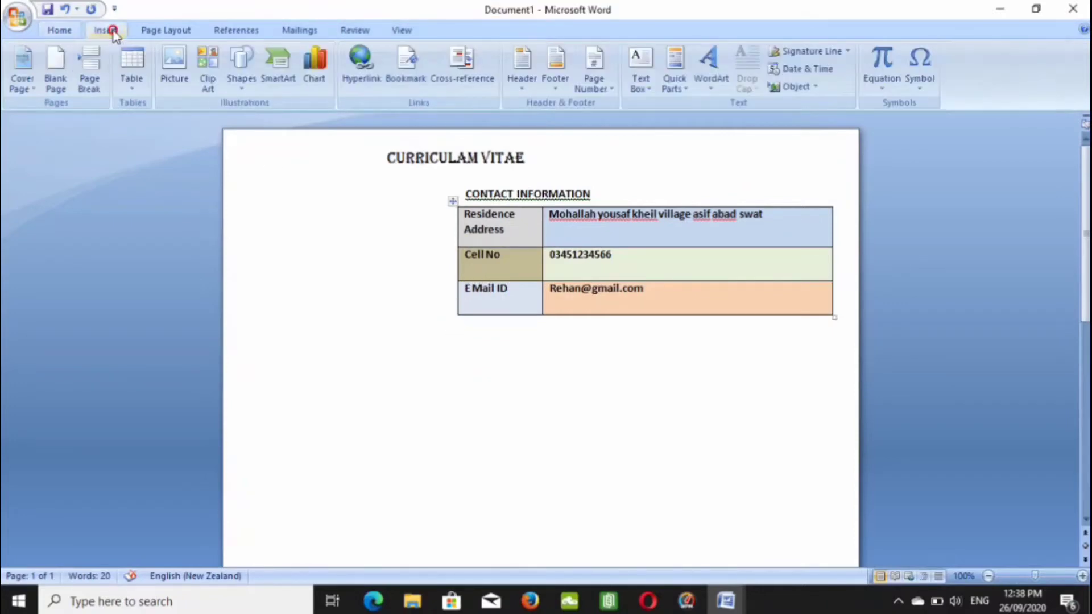
click(177, 66)
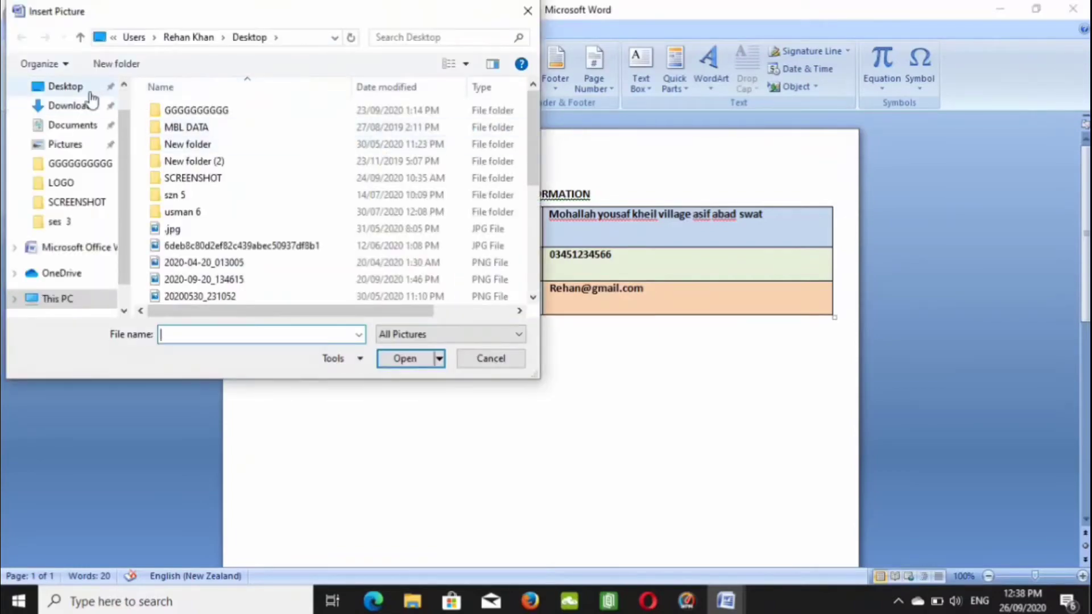
scroll(117, 101, up, 2)
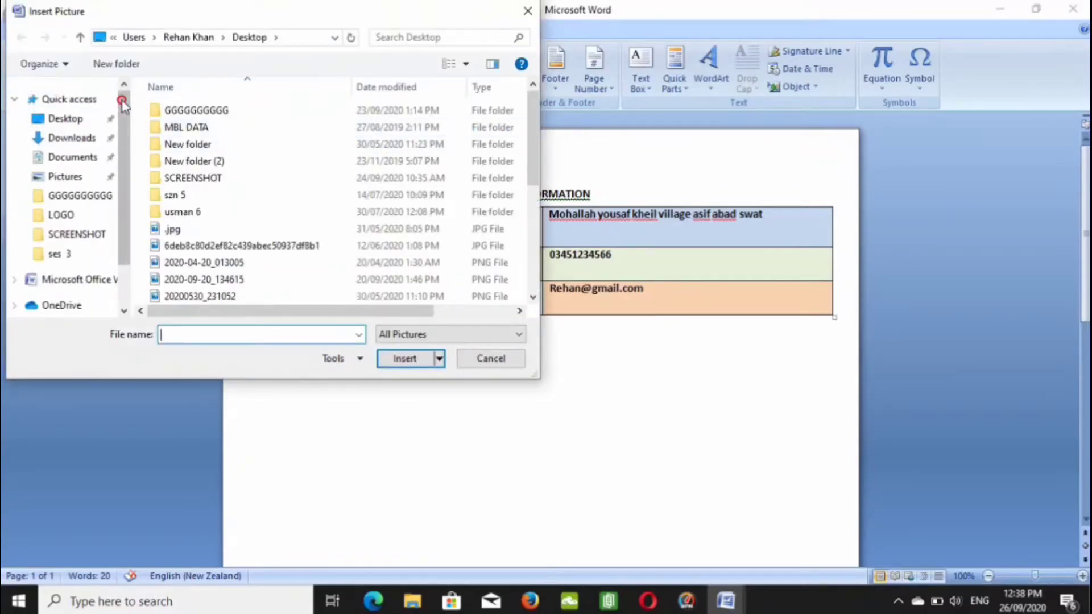
click(77, 120)
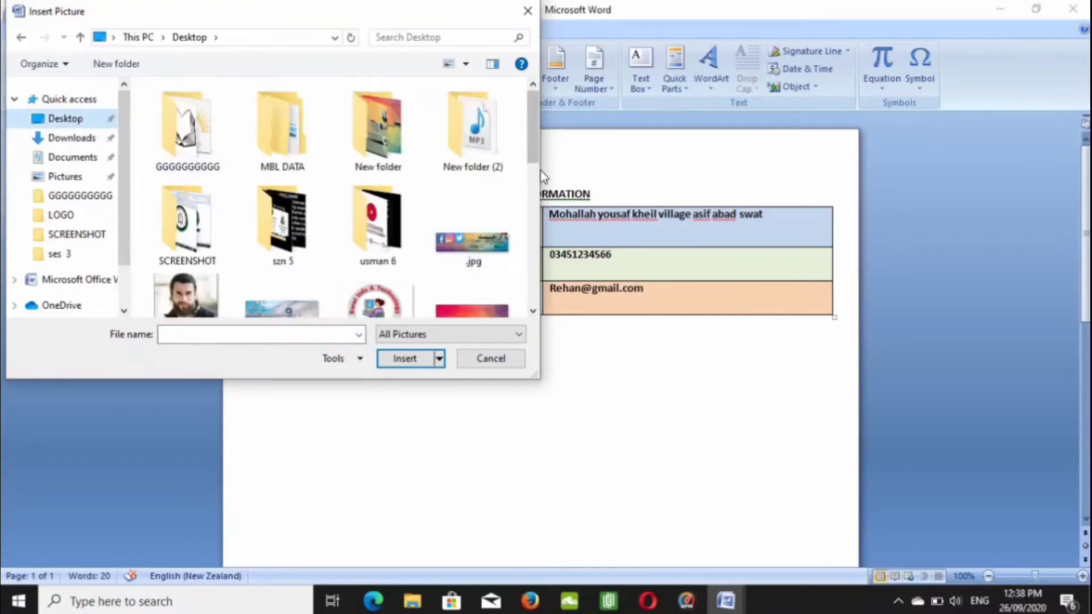
drag(536, 151, 535, 187)
double_click(411, 245)
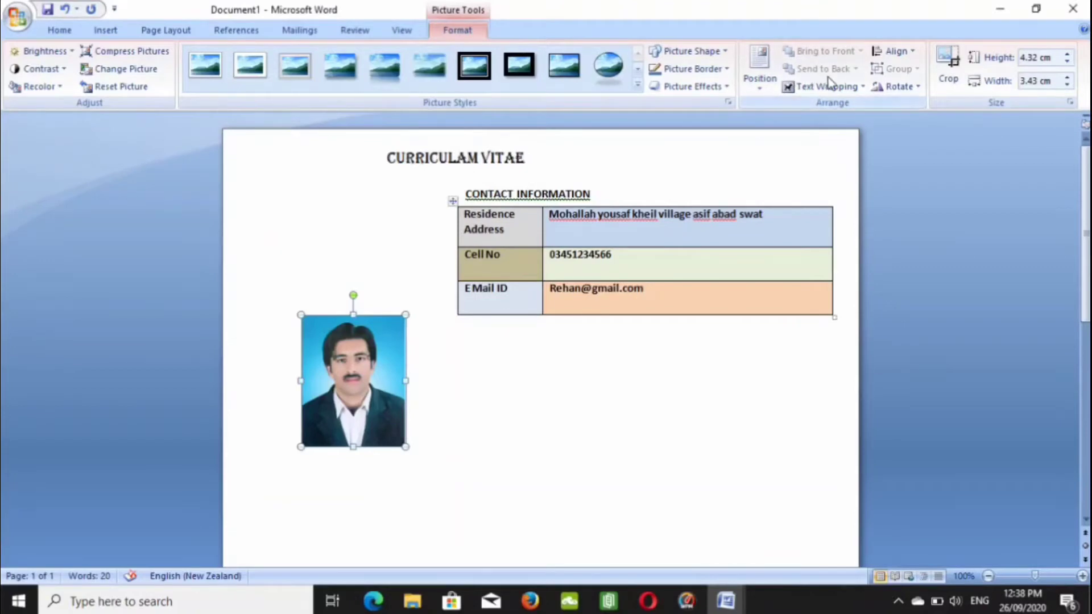
Step: Set the photo to In Front of Text, move it beside the table, shrink it to 3.23 × 2.67 cm
click(828, 87)
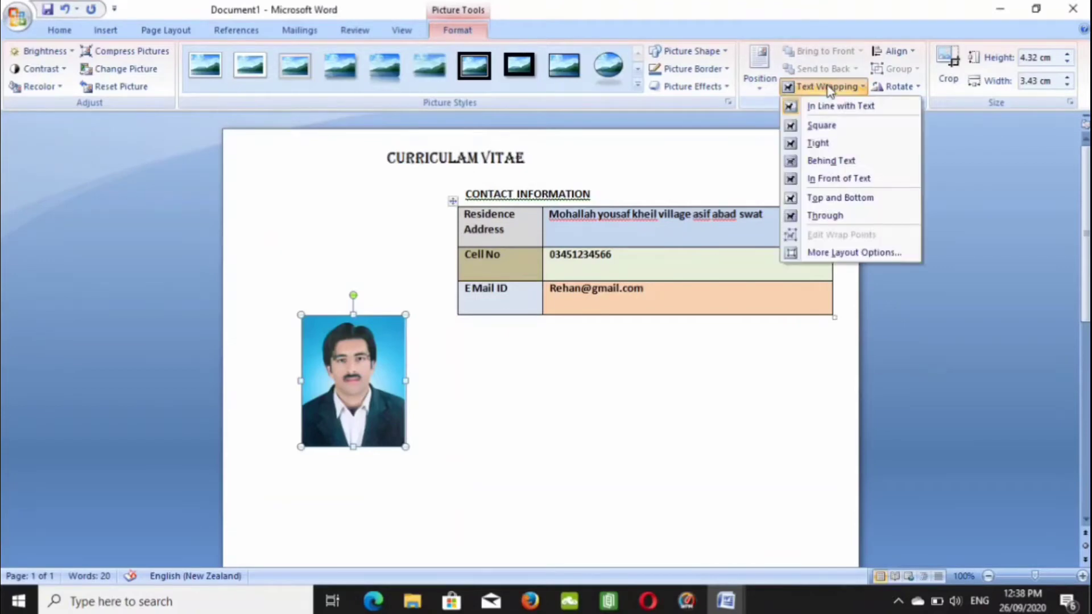
click(843, 180)
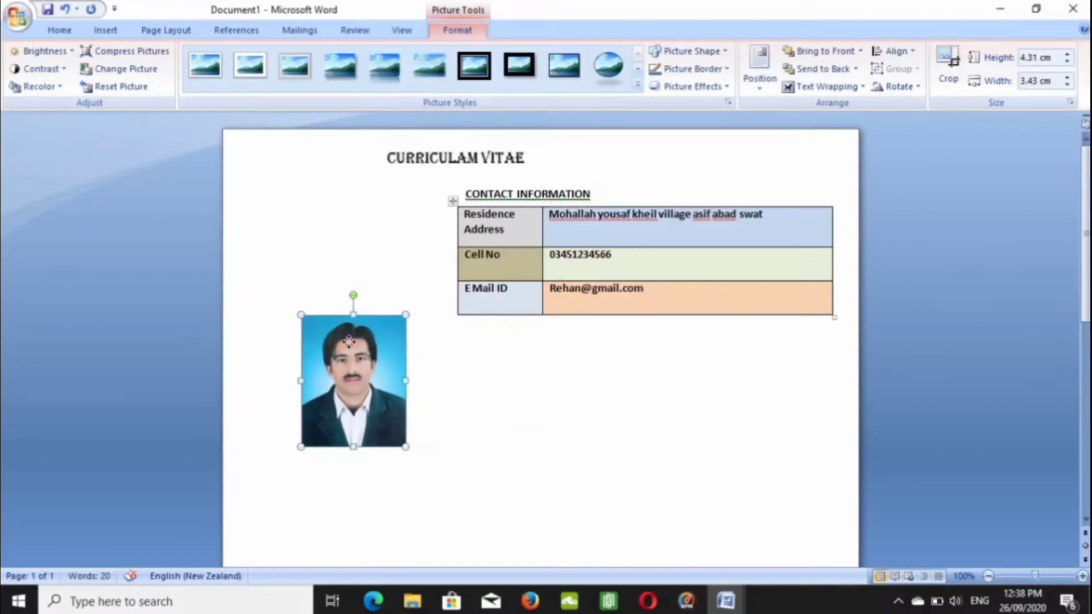
drag(349, 341, 307, 236)
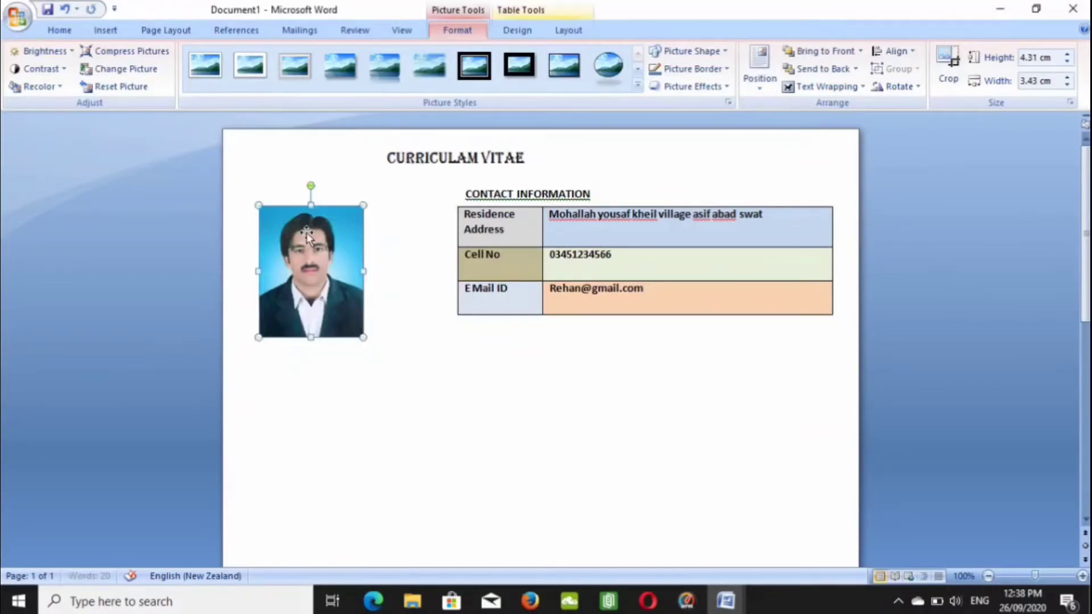
drag(364, 338, 340, 315)
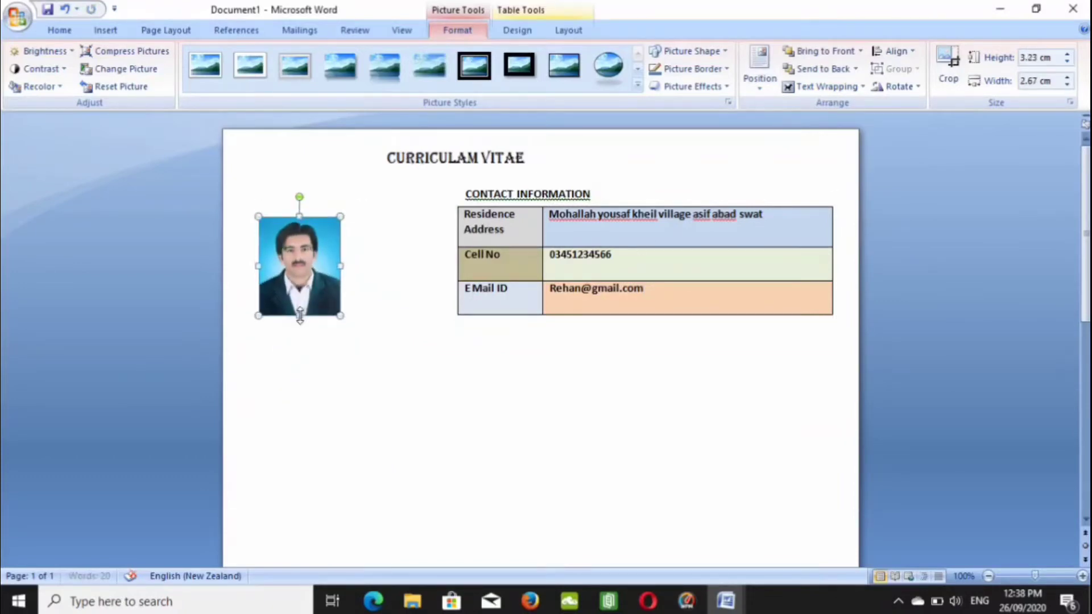
click(354, 243)
click(317, 242)
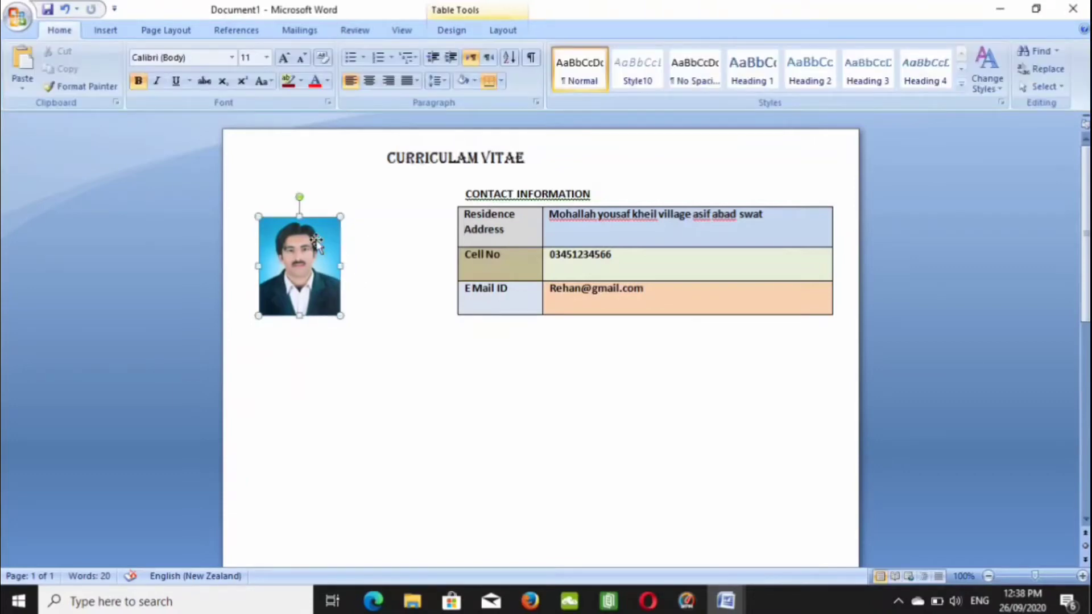
click(354, 344)
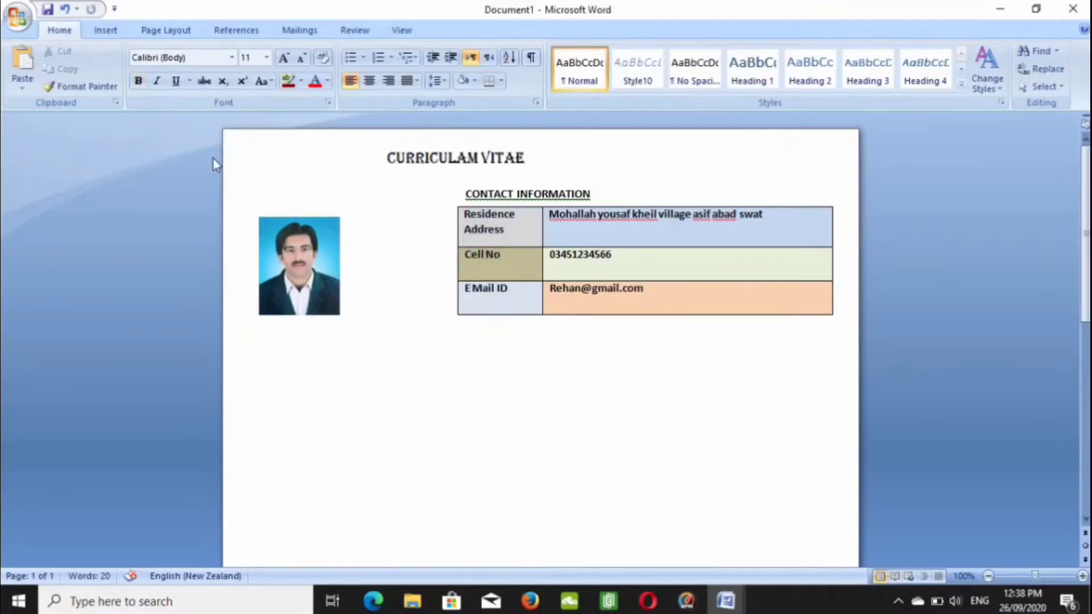
Step: Add a simple text box containing the applicant's full name in capitals
click(105, 30)
click(641, 80)
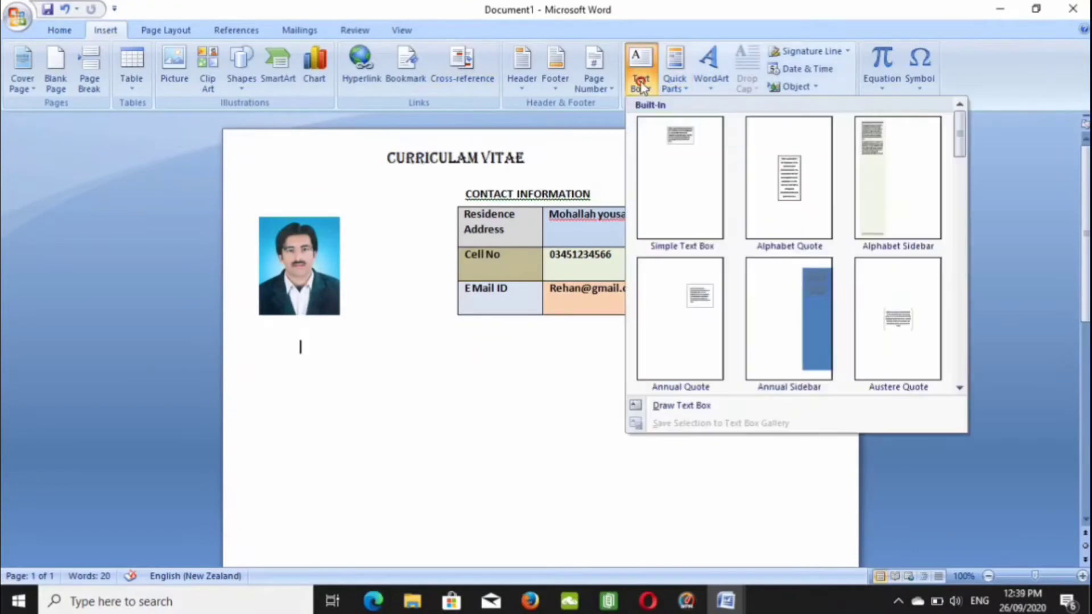
click(668, 160)
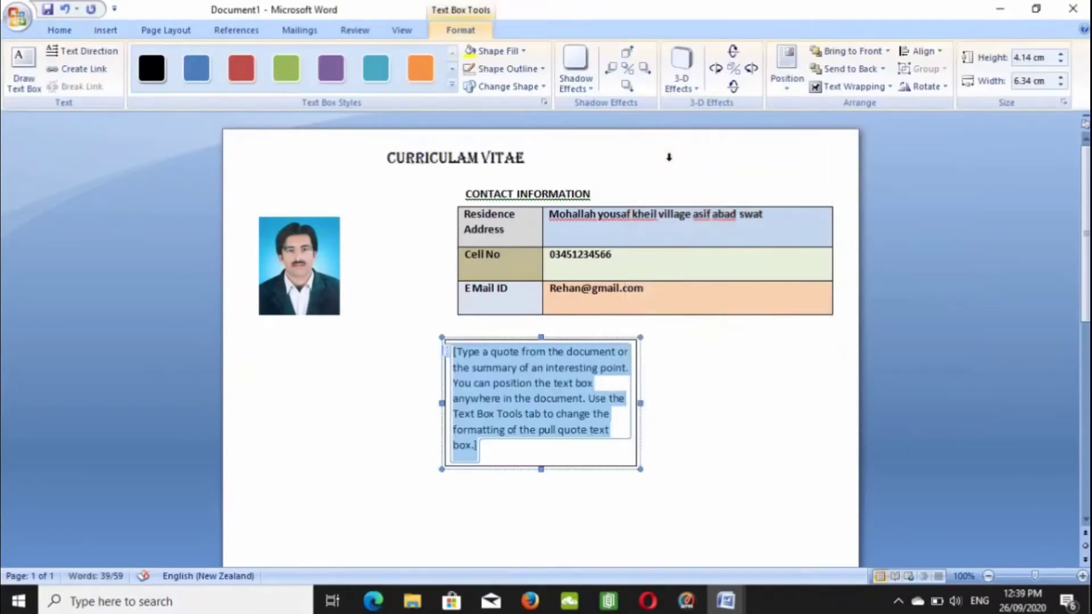
text(re)
key(BackSpace)
key(BackSpace)
key(Caps_Lock)
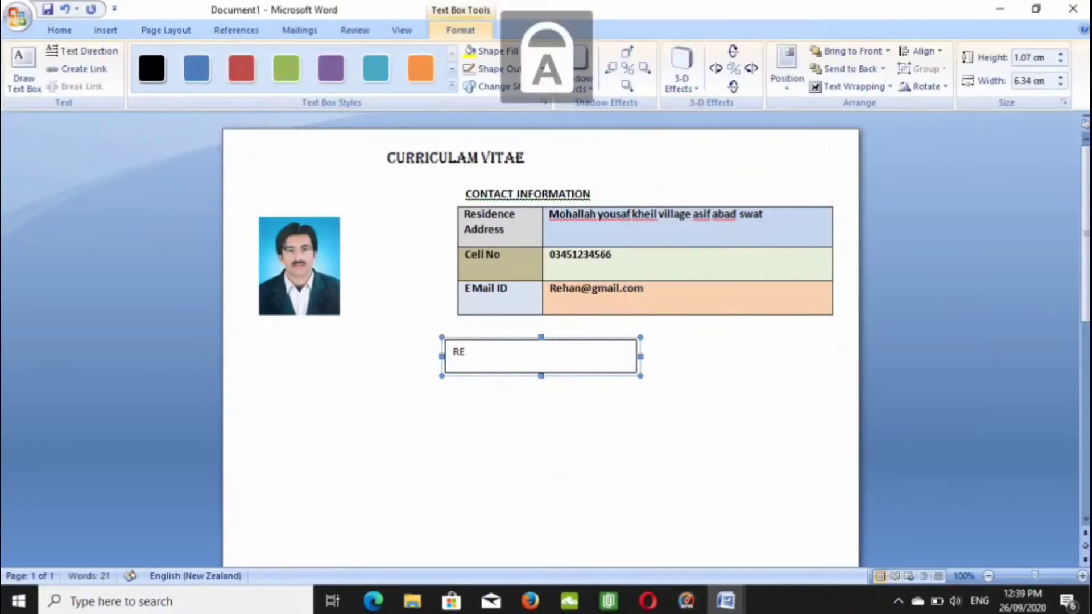
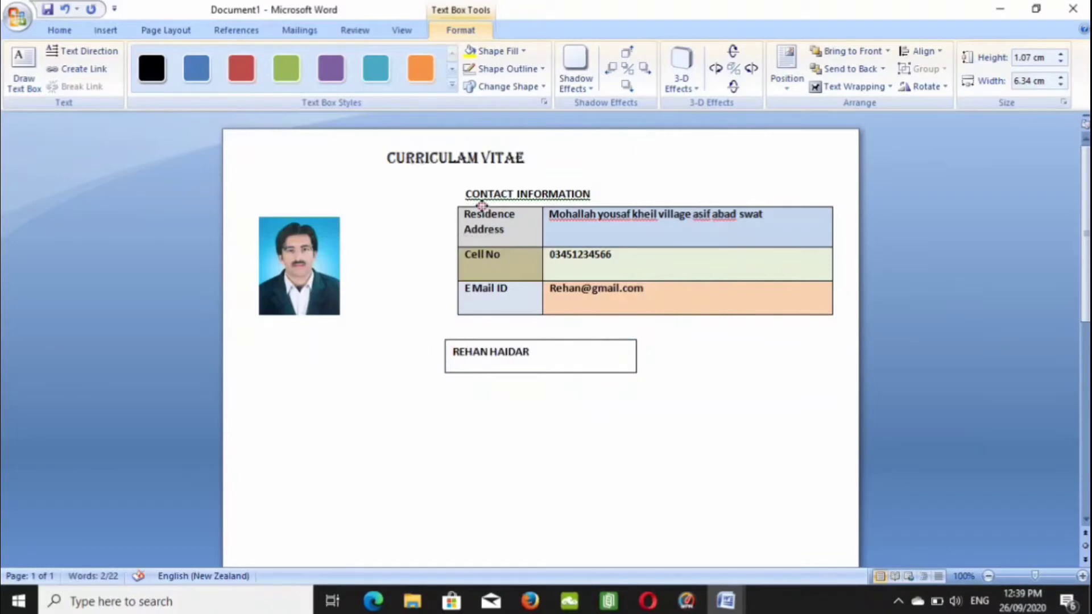
Step: Move the name box above the photo and make it narrower and shorter
drag(482, 206, 451, 196)
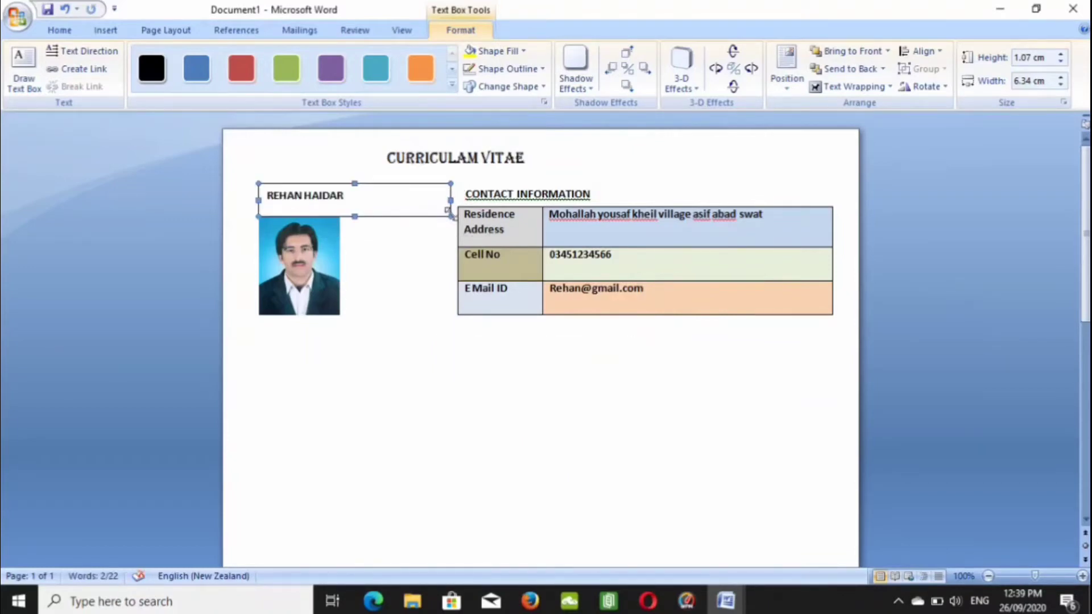
drag(449, 213, 344, 212)
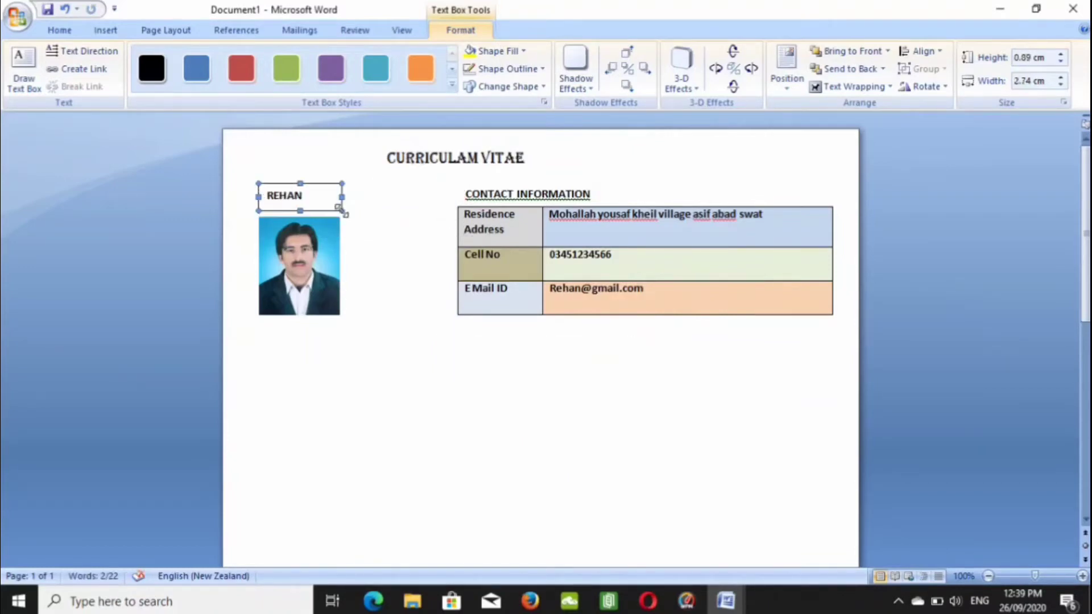
click(342, 233)
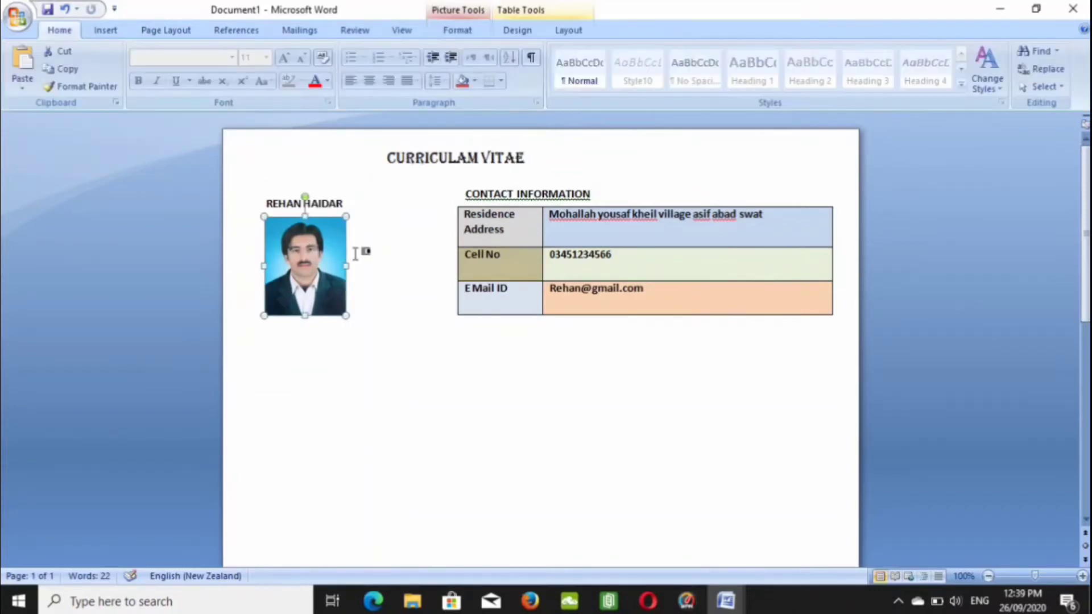
click(370, 253)
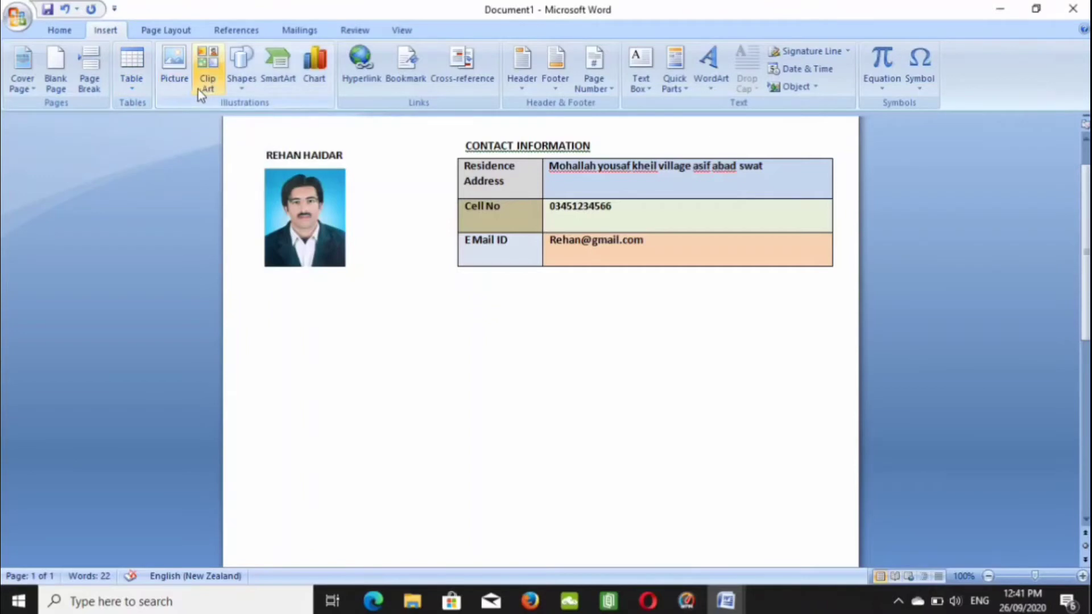
Step: Draw a wide single-cell table below the photo and contact table
click(133, 71)
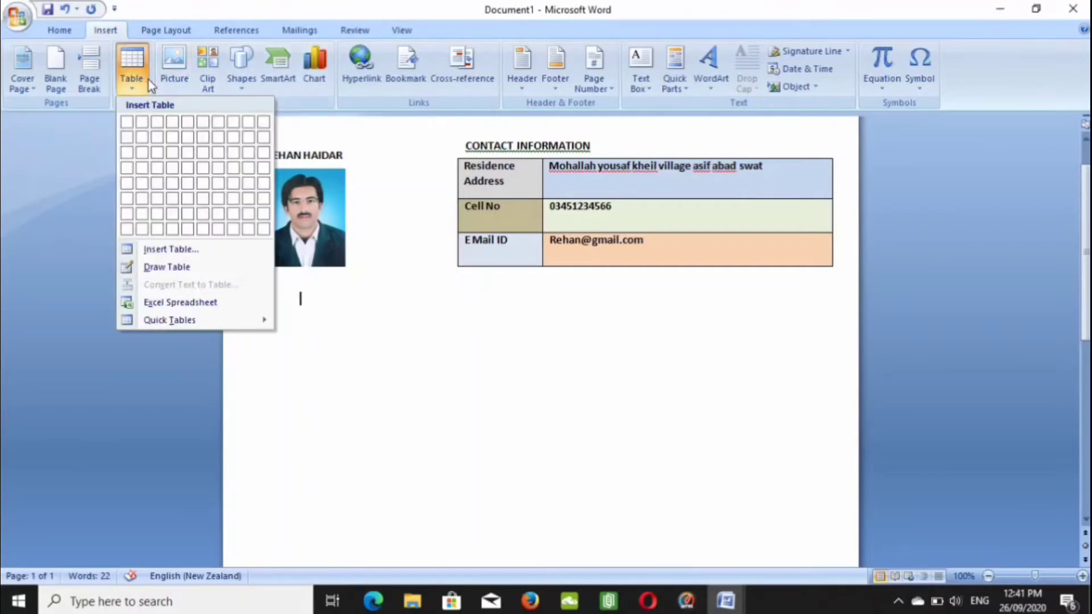
click(166, 267)
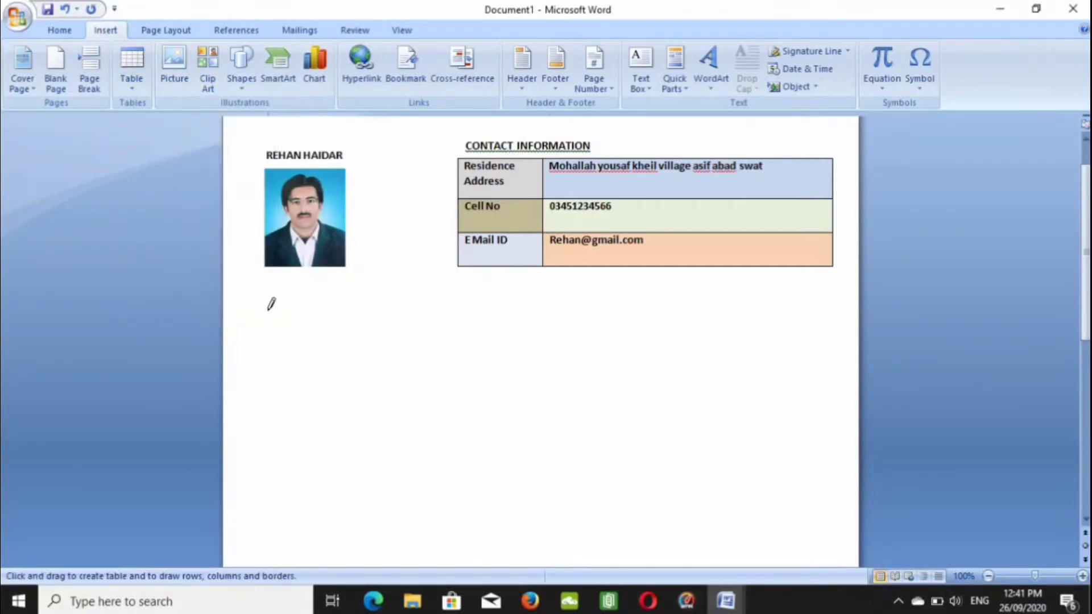
drag(269, 310, 831, 365)
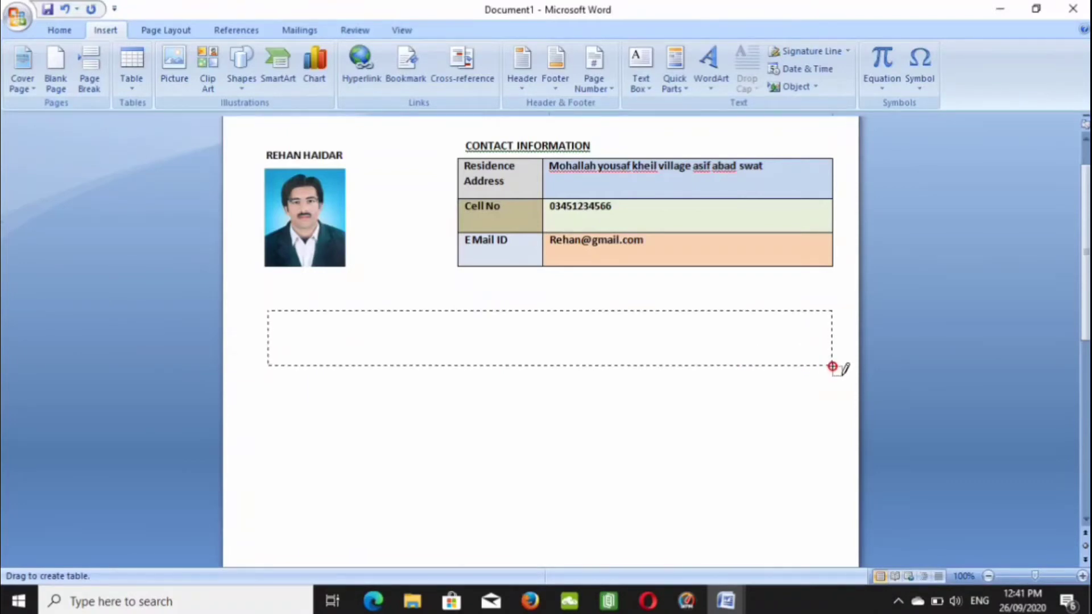
drag(830, 365, 836, 373)
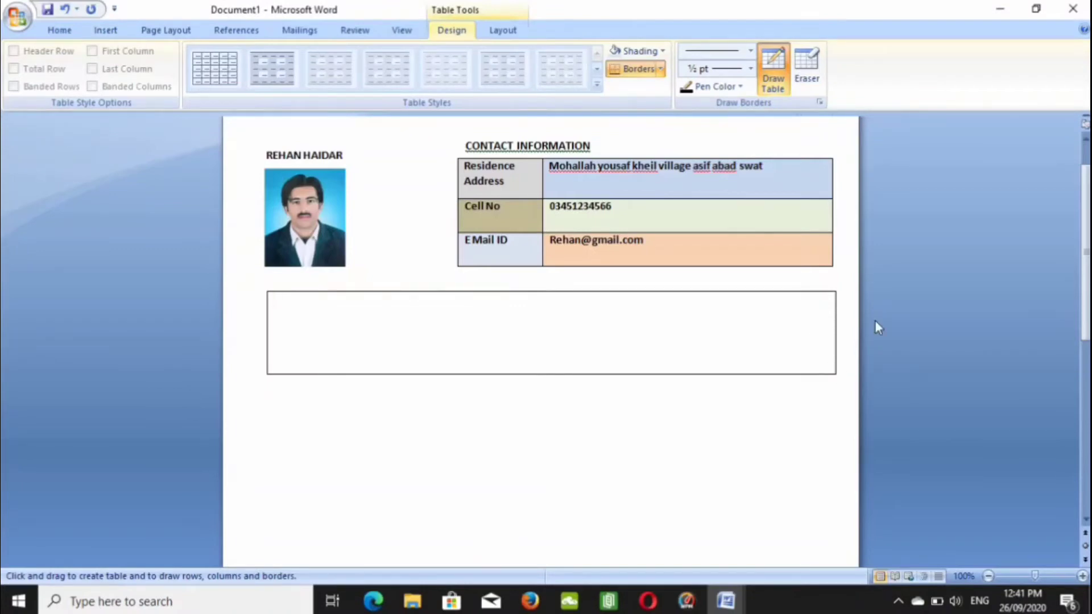
key(Escape)
drag(834, 328, 835, 330)
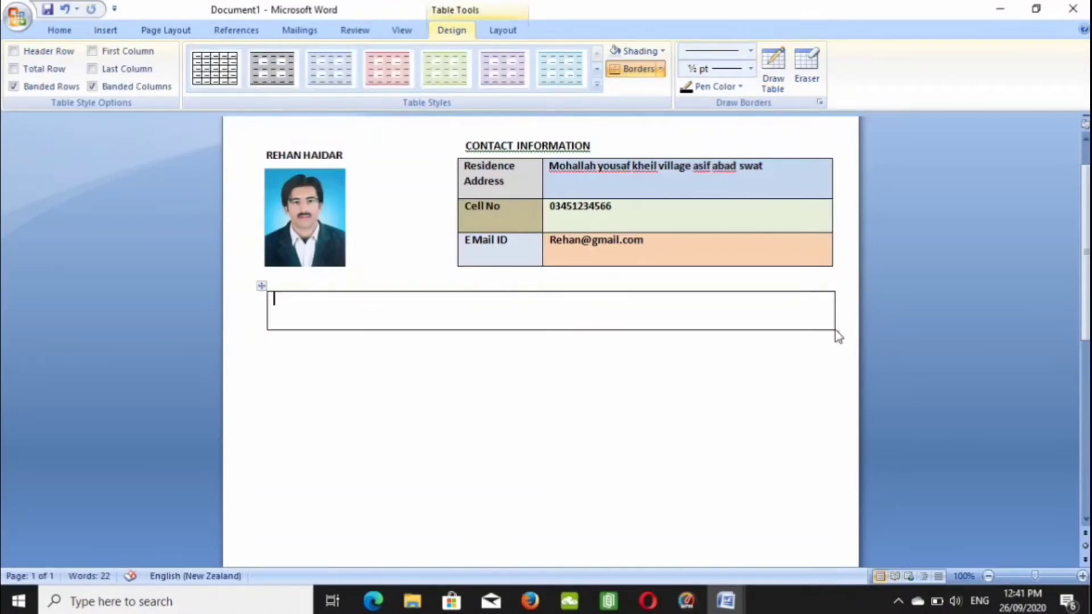
Step: Type the career objective about being very career minded and ambitious into the box
text(CAREE)
key(BackSpace)
key(BackSpace)
key(BackSpace)
key(BackSpace)
key(Caps_Lock)
text(reer)
text( Object)
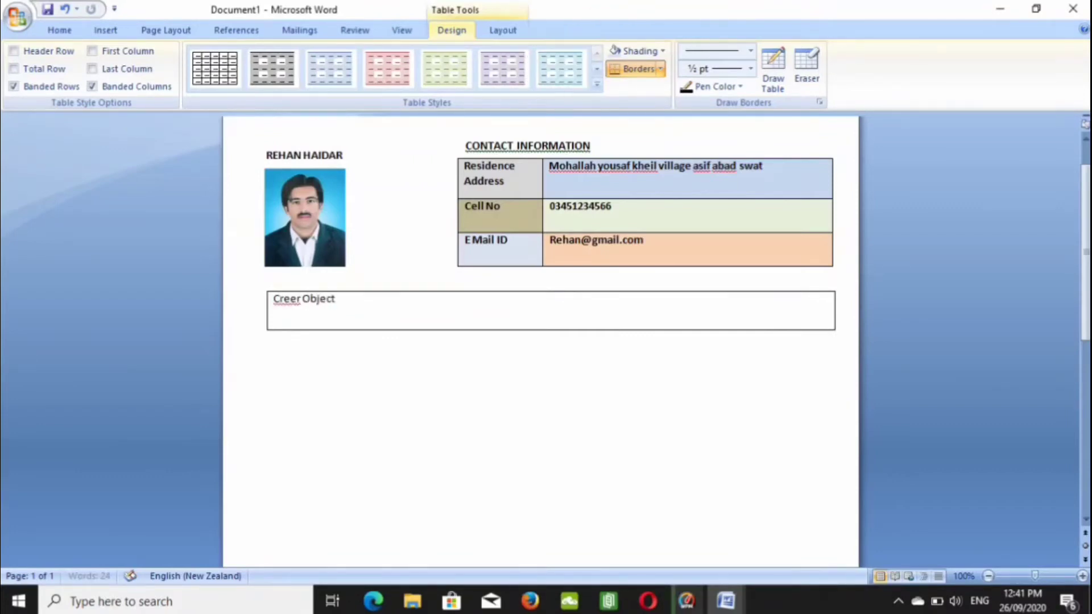
double_click(652, 335)
text(iv)
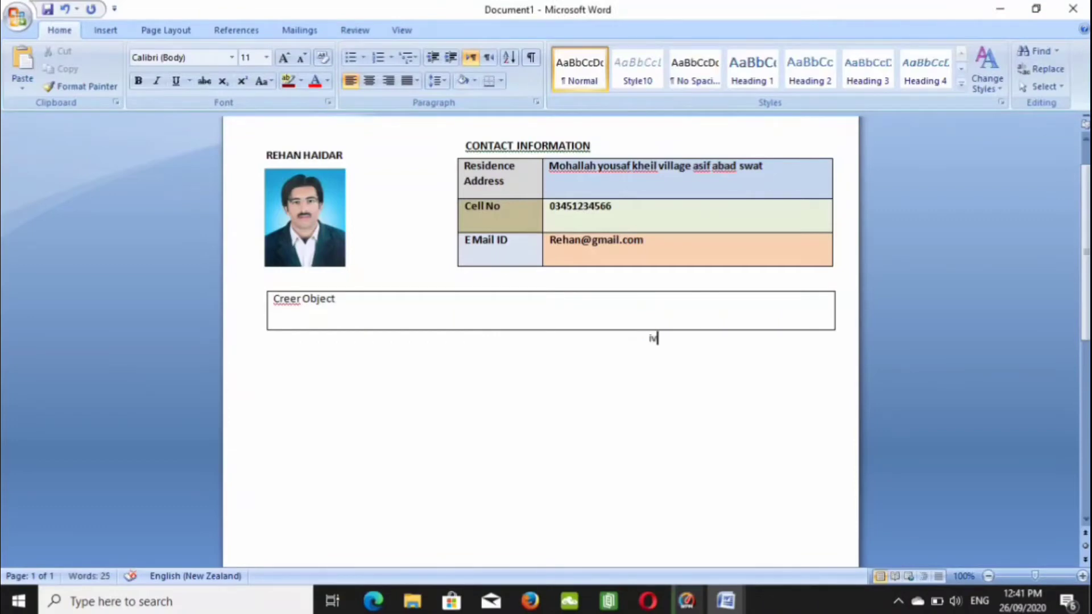
click(410, 315)
text(ive)
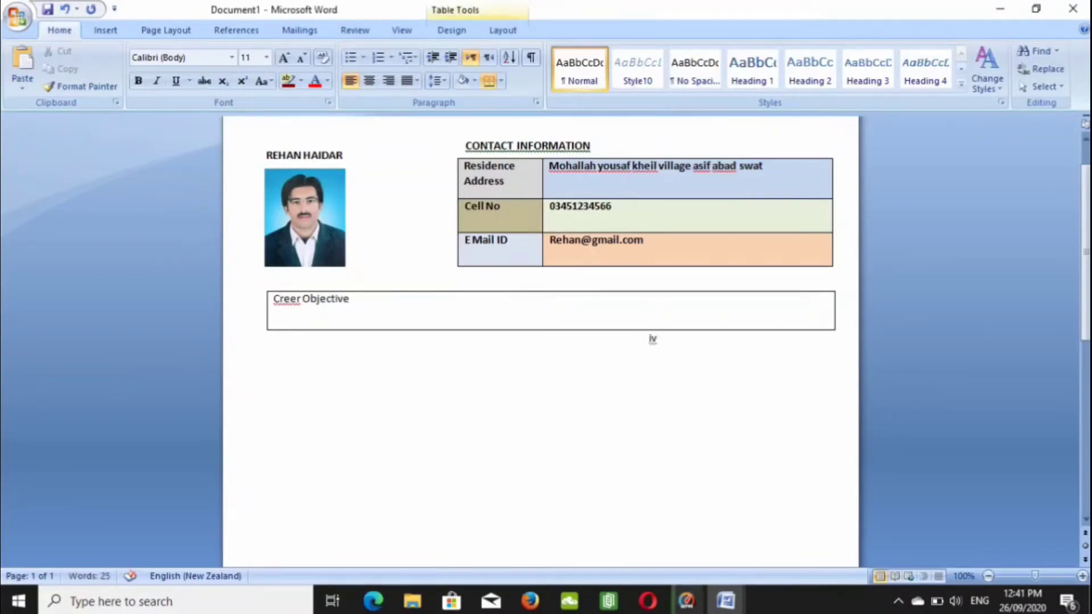
text(: Car)
text(ees I have always been very )
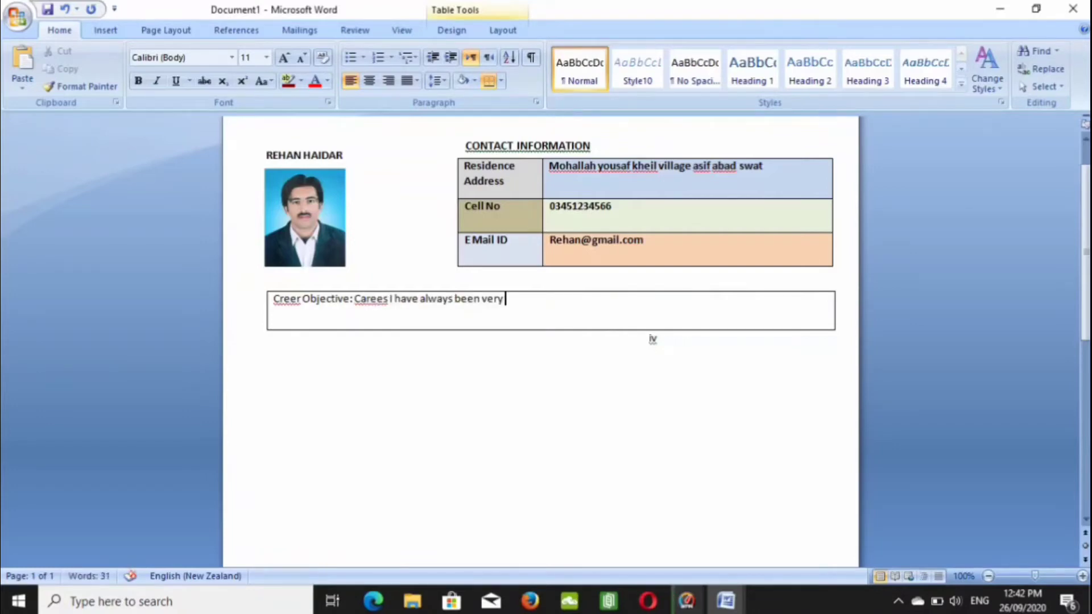
text(care)
text(er minded and ambitious. I would like to keep progressing up the leade)
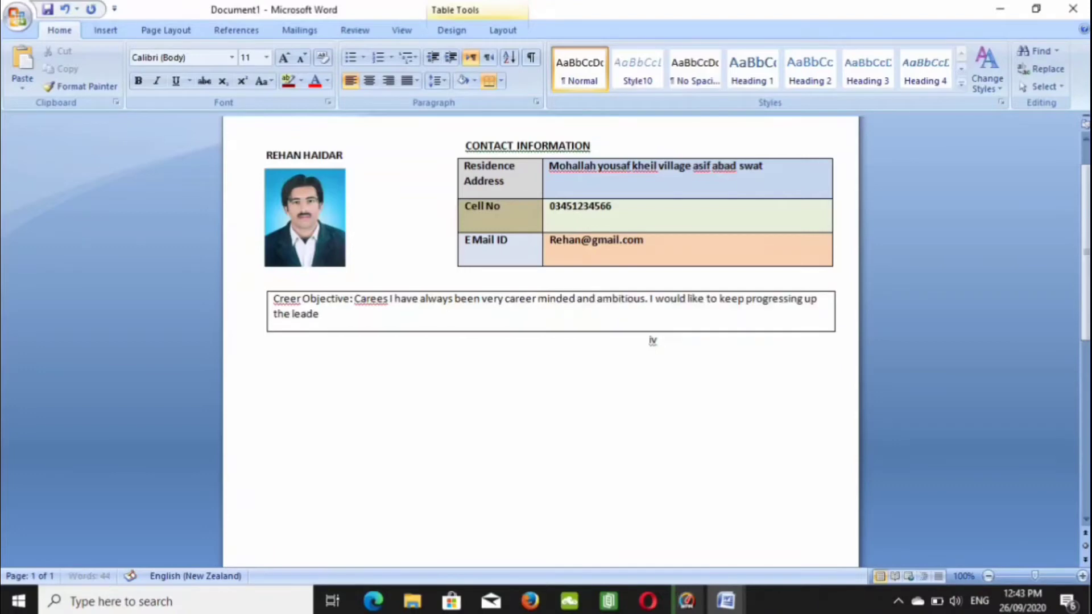
text(r)
text(.)
Step: Bold the career objective text, delete the stray letter below it, and shade the box light green
drag(335, 316, 282, 302)
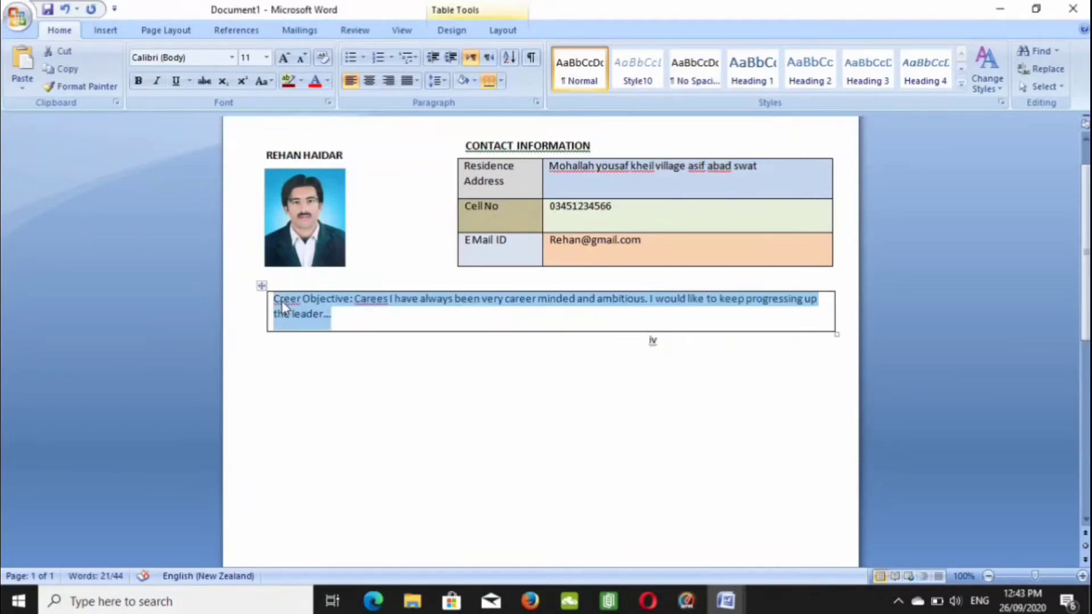
key(ctrl+b)
click(335, 319)
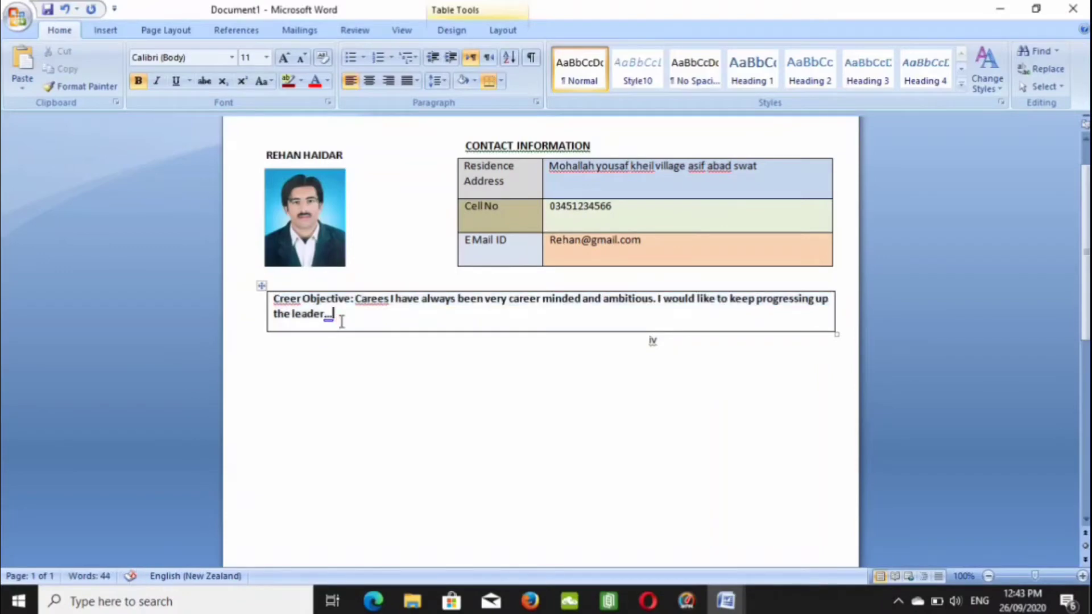
click(693, 352)
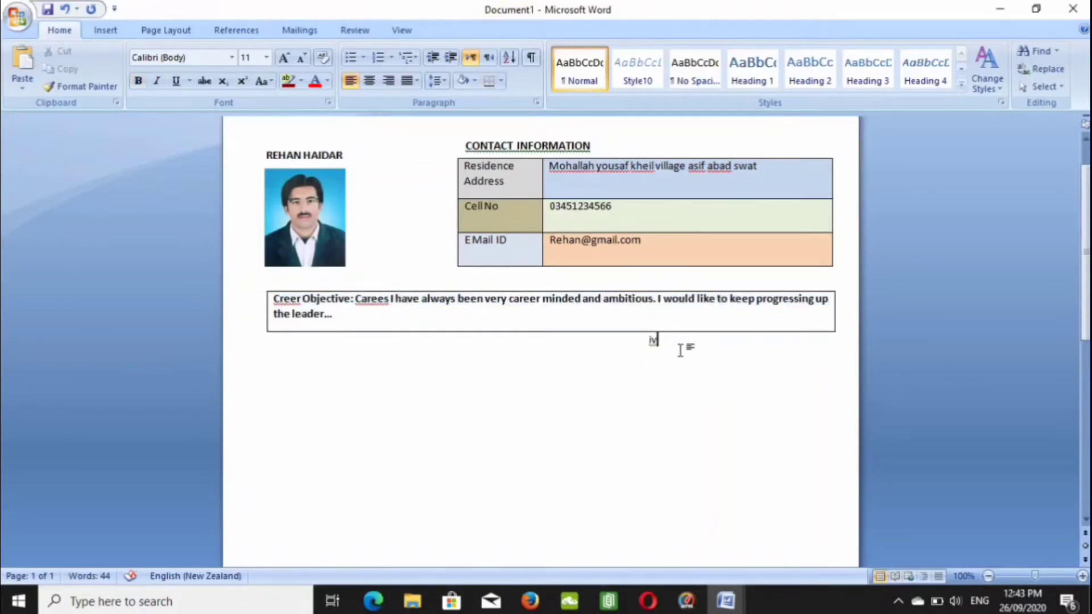
key(BackSpace)
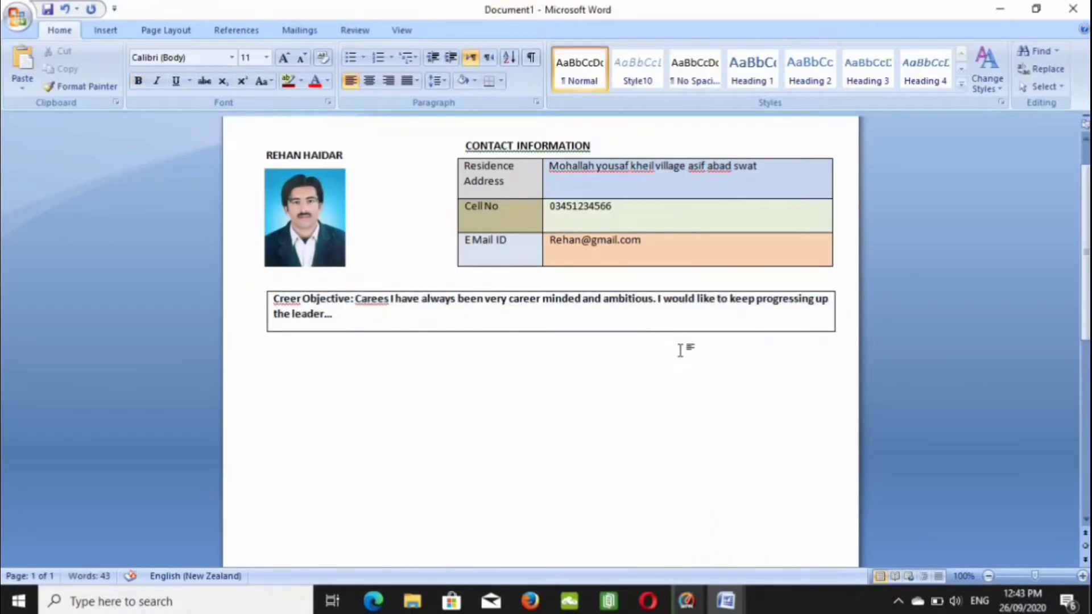
click(664, 315)
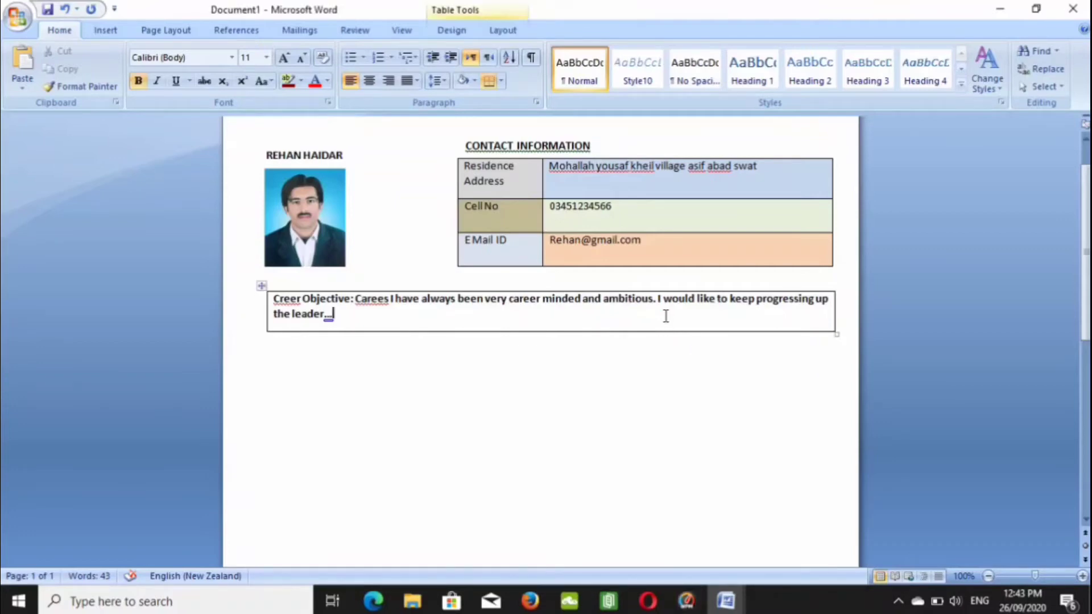
click(474, 83)
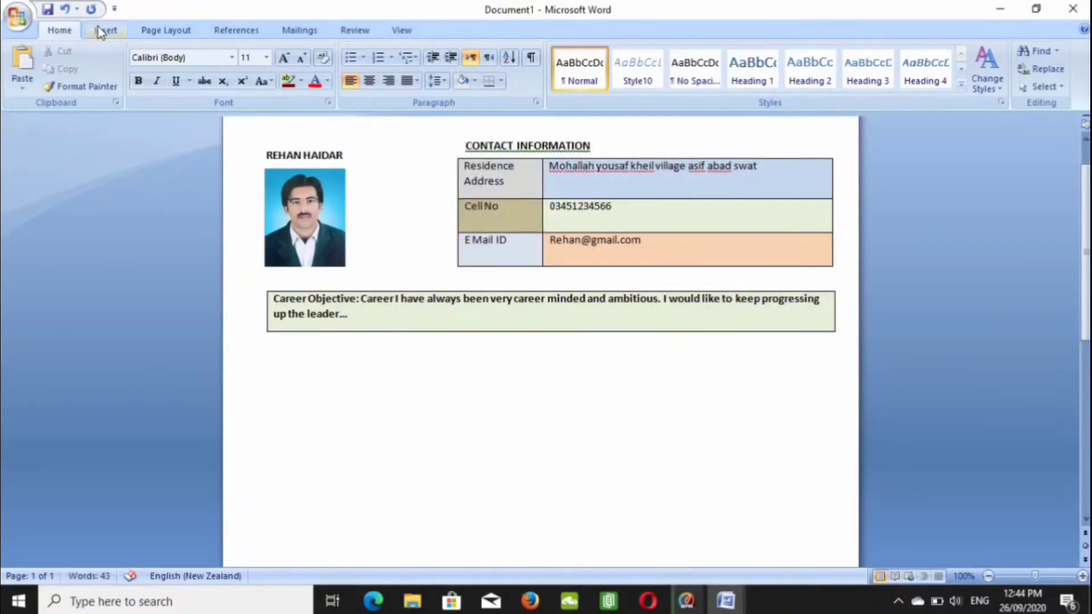
click(103, 31)
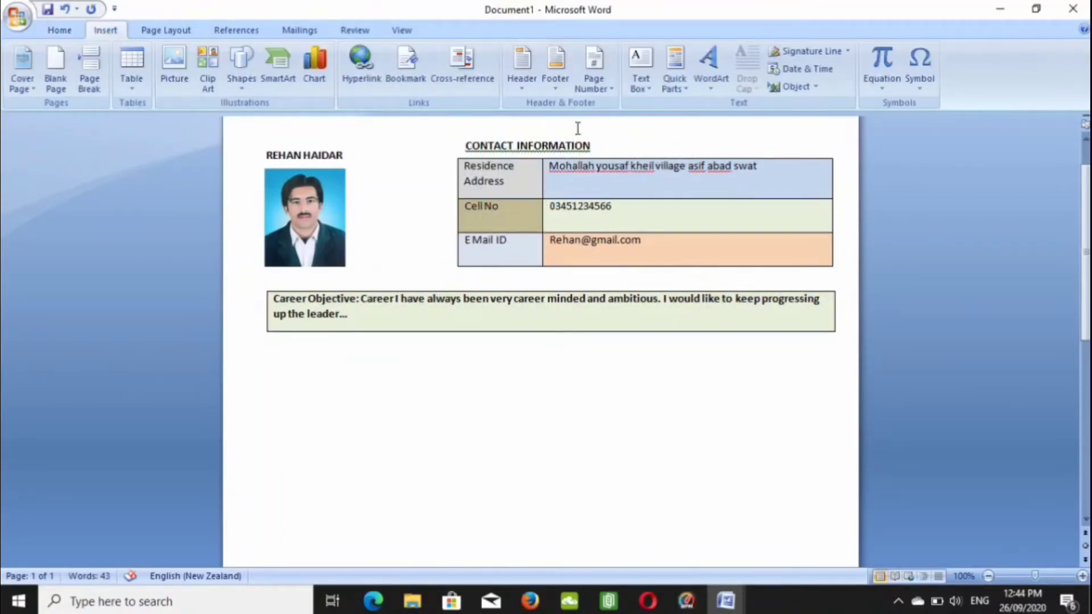
Step: Add a 'PERSONAL INFORMTAION :' text box at the left below the objective, with No Outline
click(640, 67)
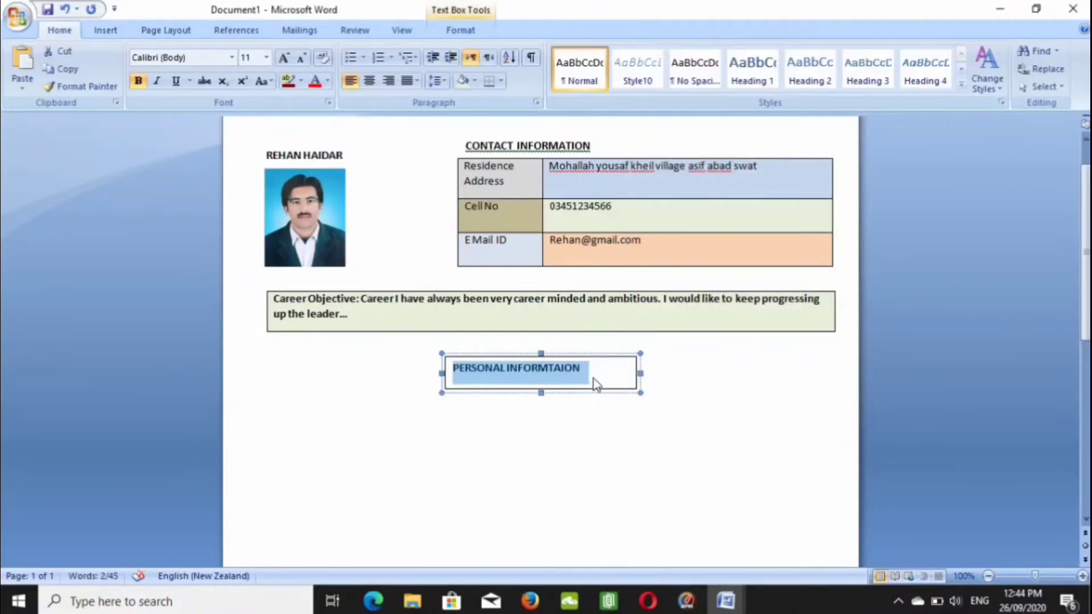
click(594, 370)
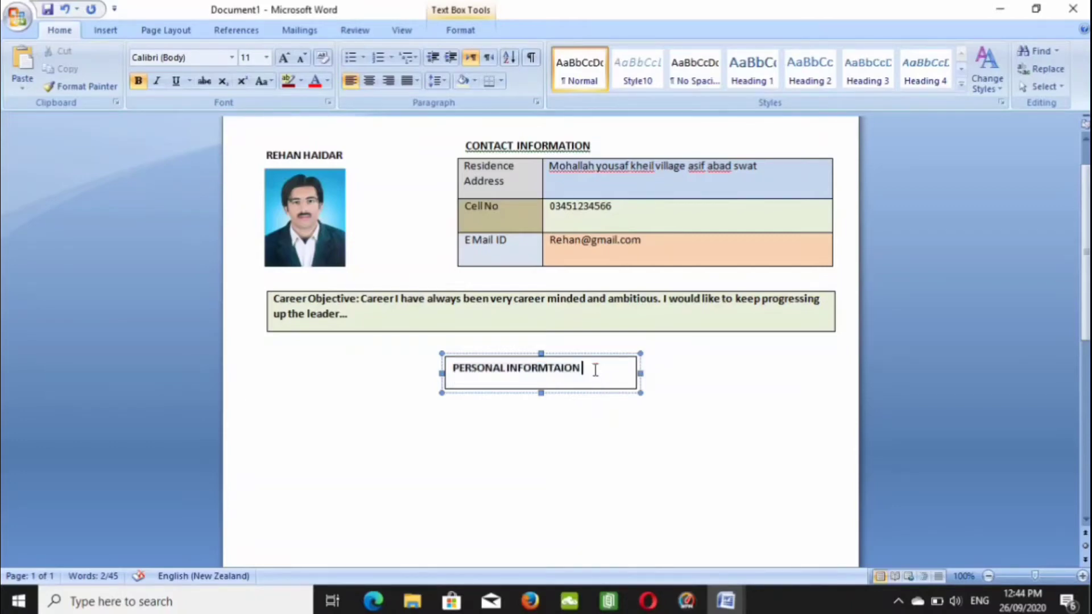
text(:)
drag(637, 355, 455, 359)
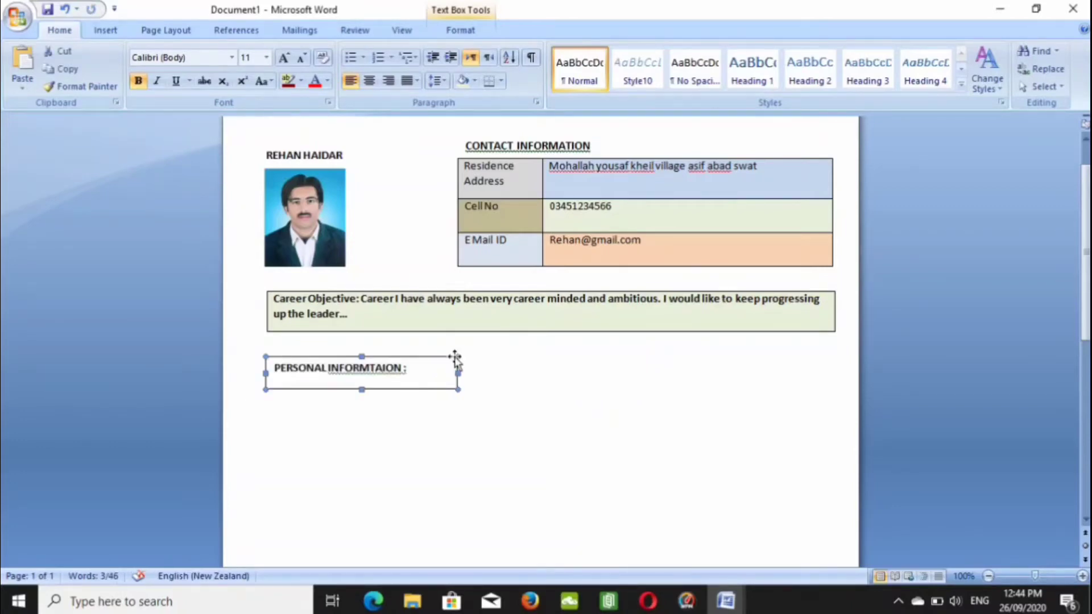
double_click(455, 359)
click(508, 68)
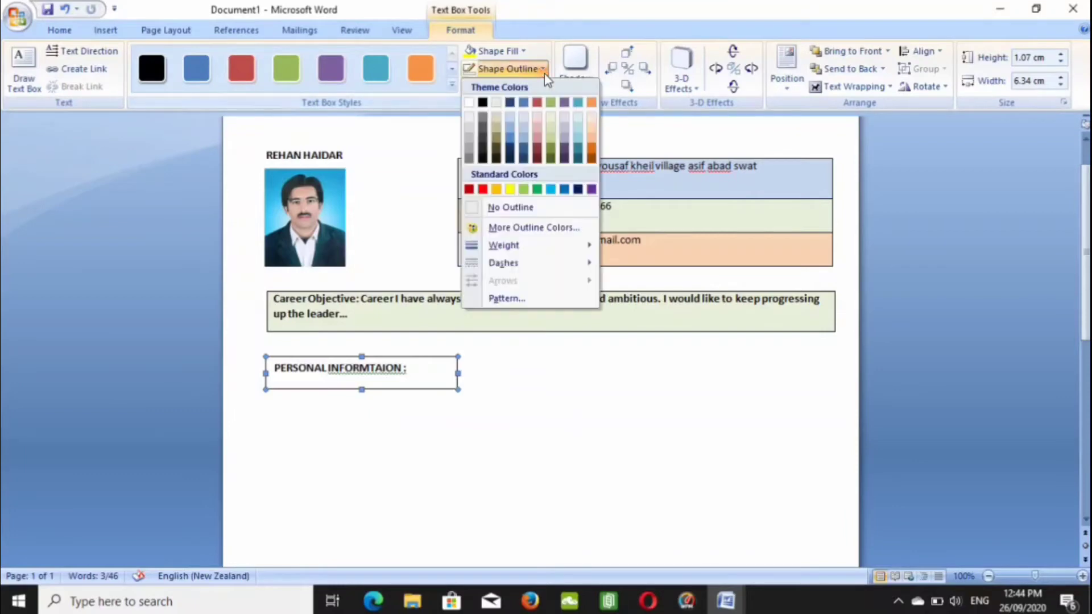
click(528, 207)
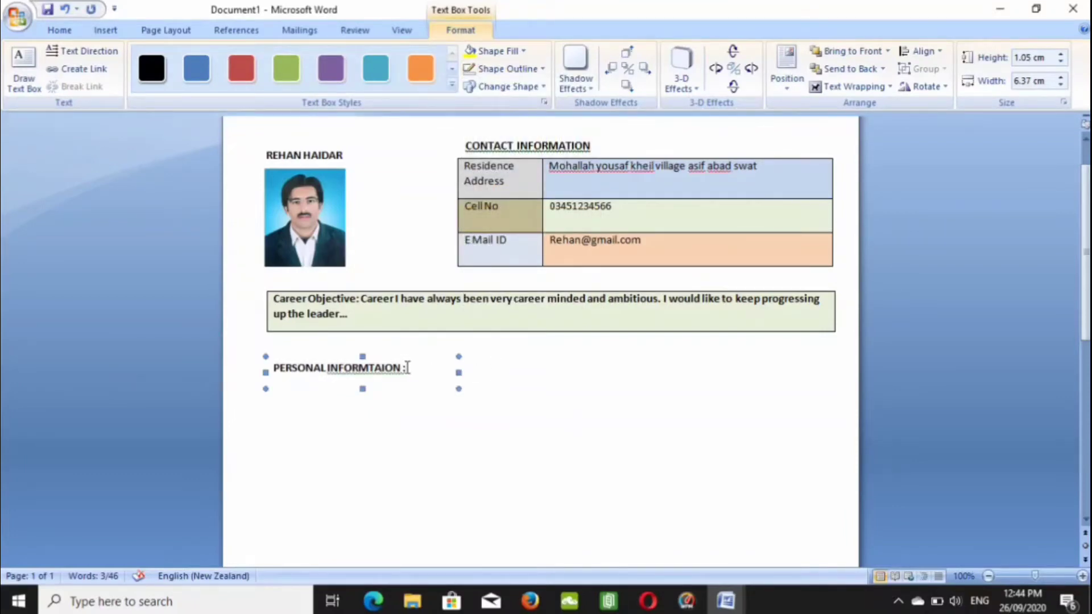
Step: Underline the PERSONAL INFORMTAION heading text
triple_click(406, 368)
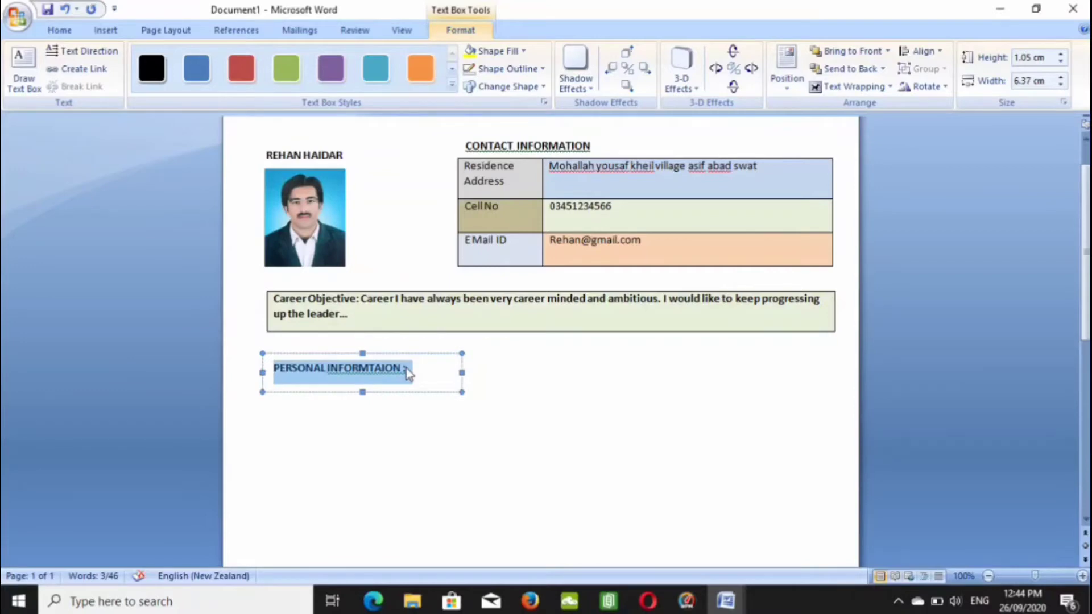
key(ctrl+u)
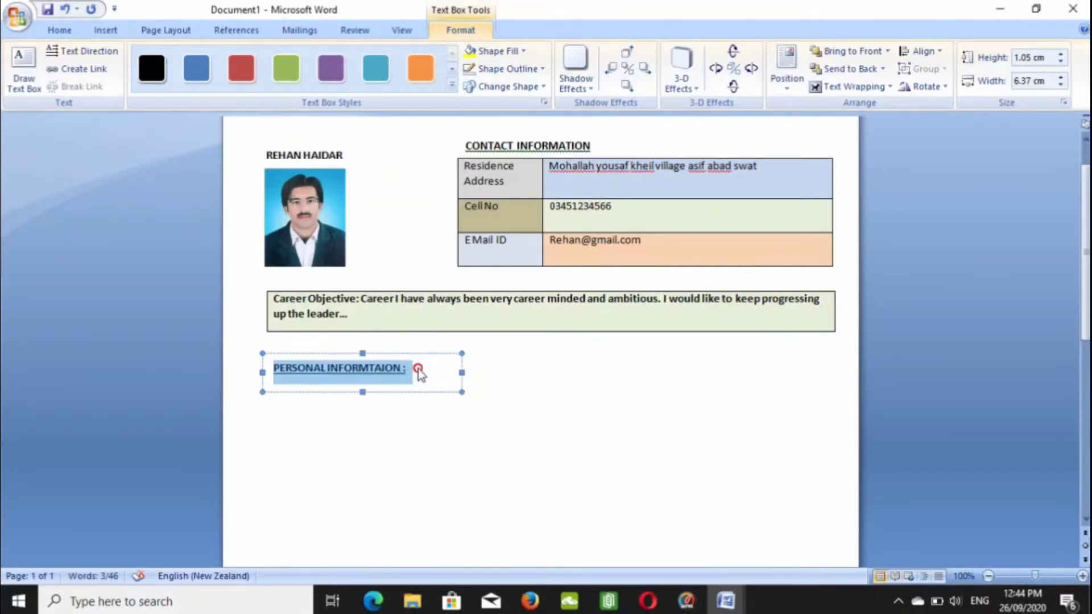
click(419, 369)
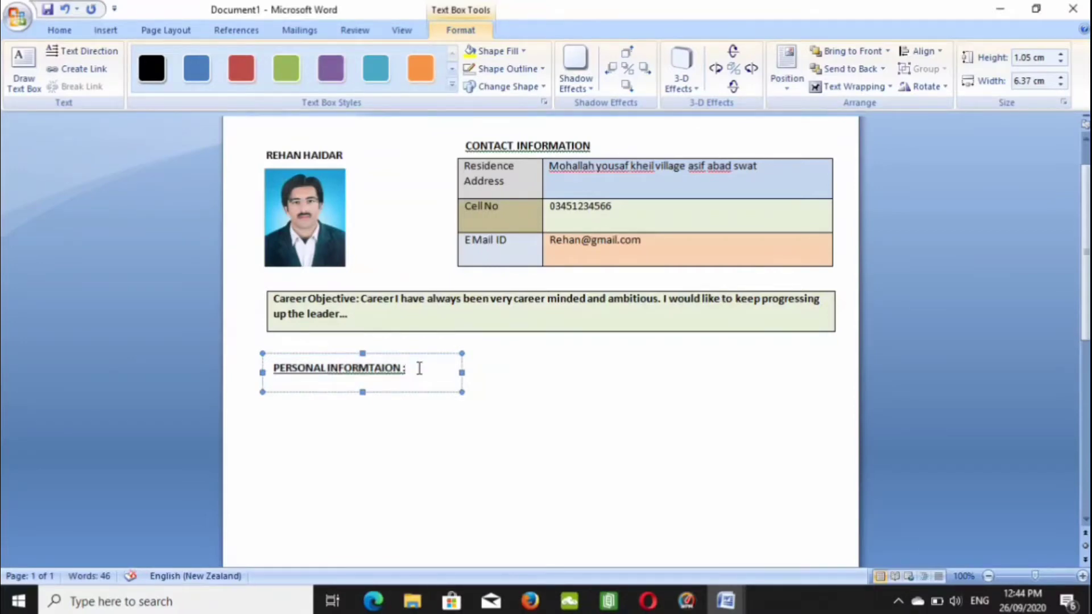
click(516, 347)
Step: Insert a simple text box and enter the name as its first detail line
click(115, 34)
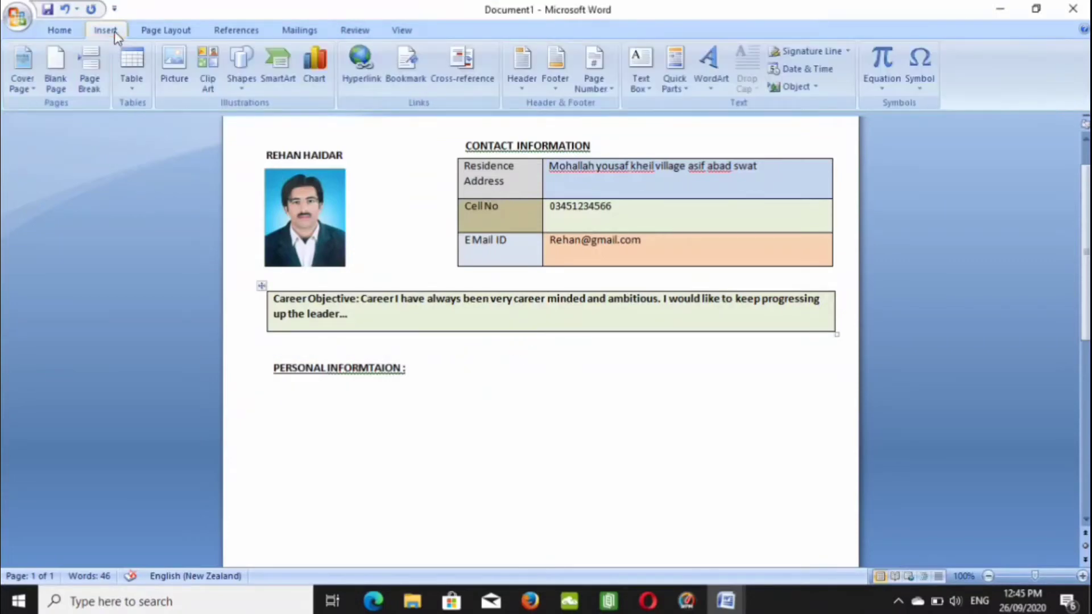
click(643, 79)
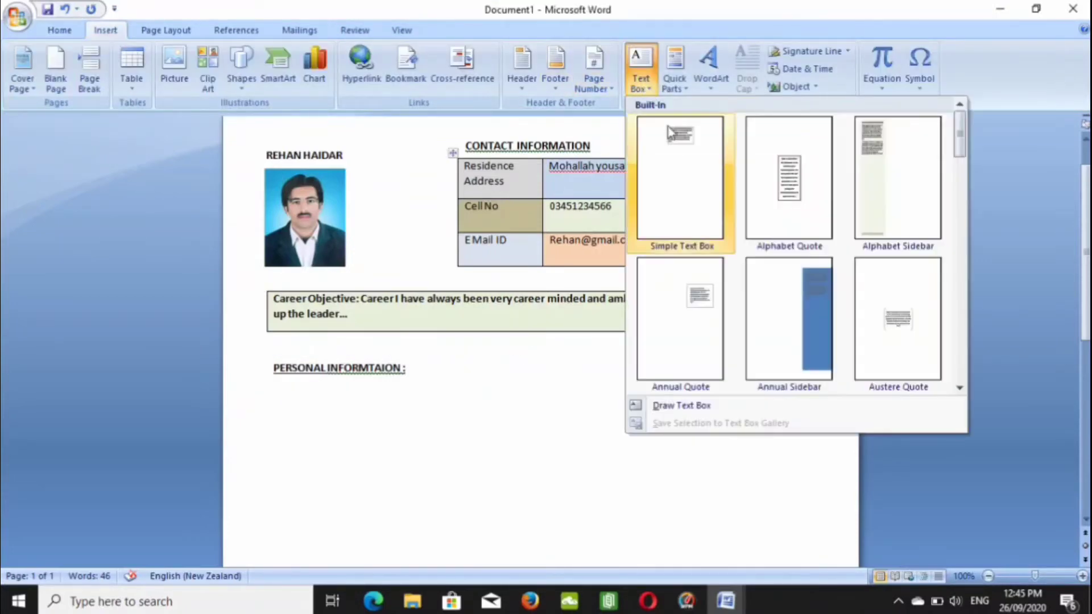
click(677, 148)
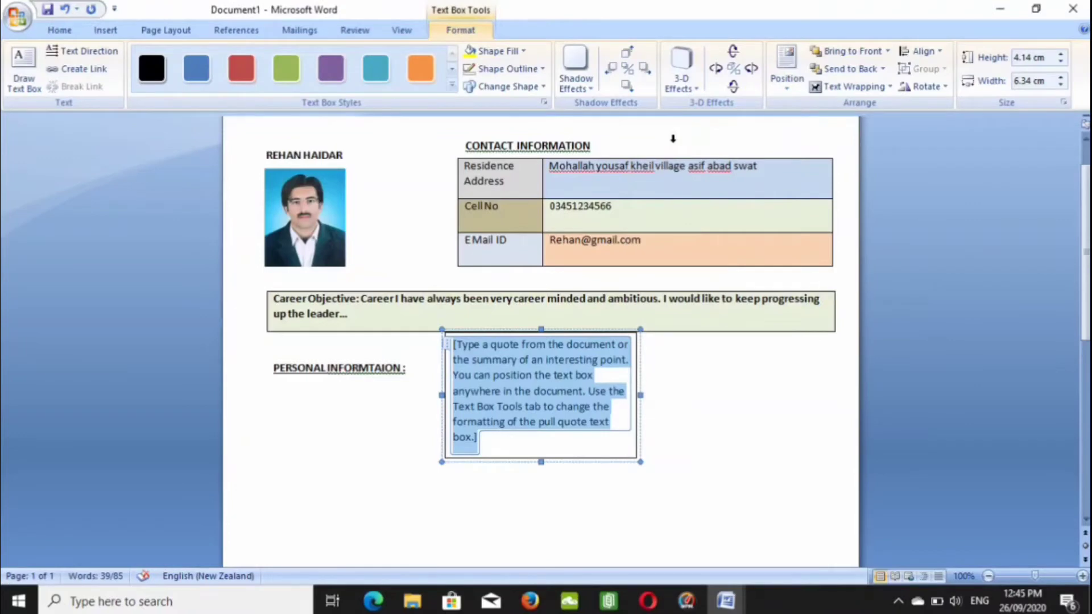
click(673, 138)
text(NAME)
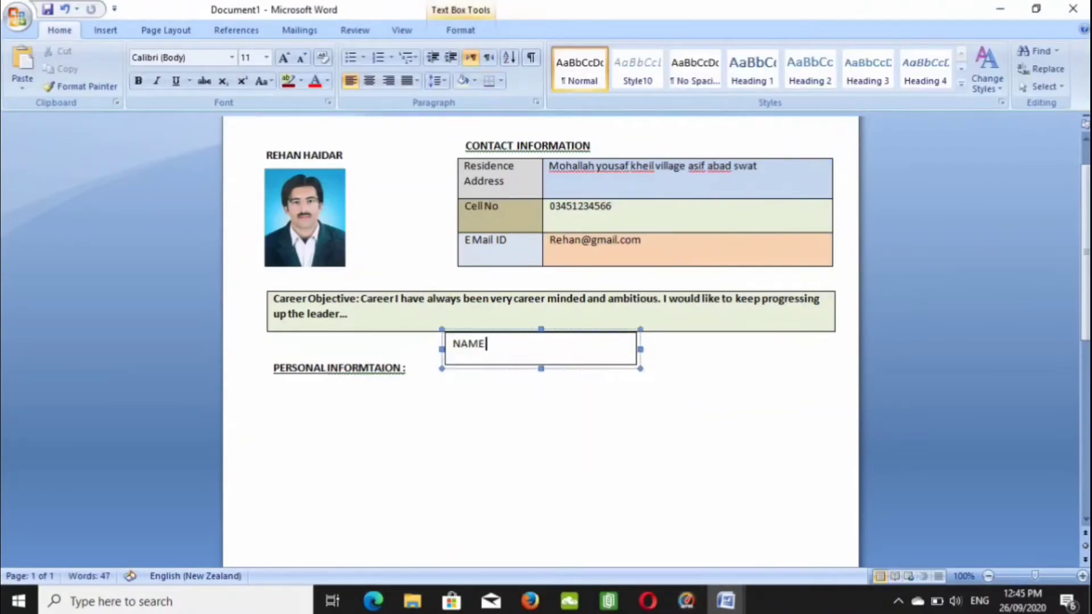
text( HAID)
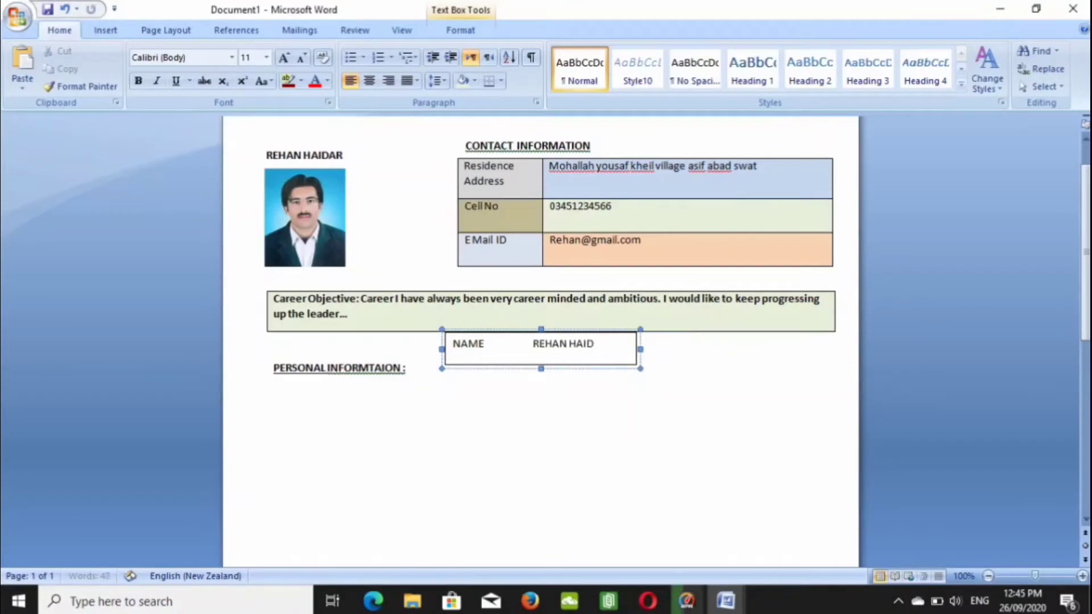
text(AR)
key(Return)
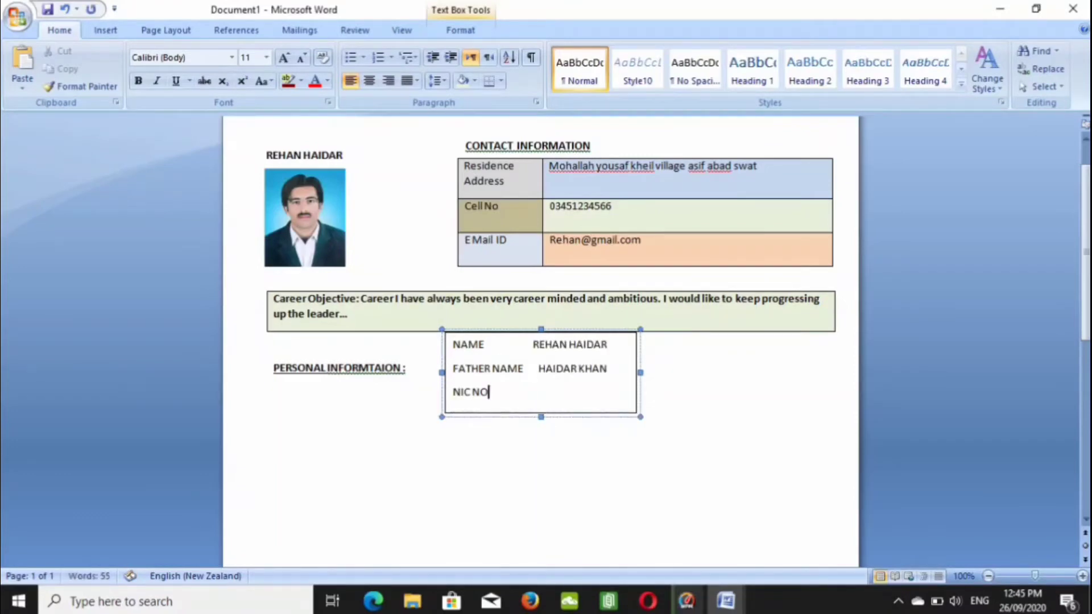
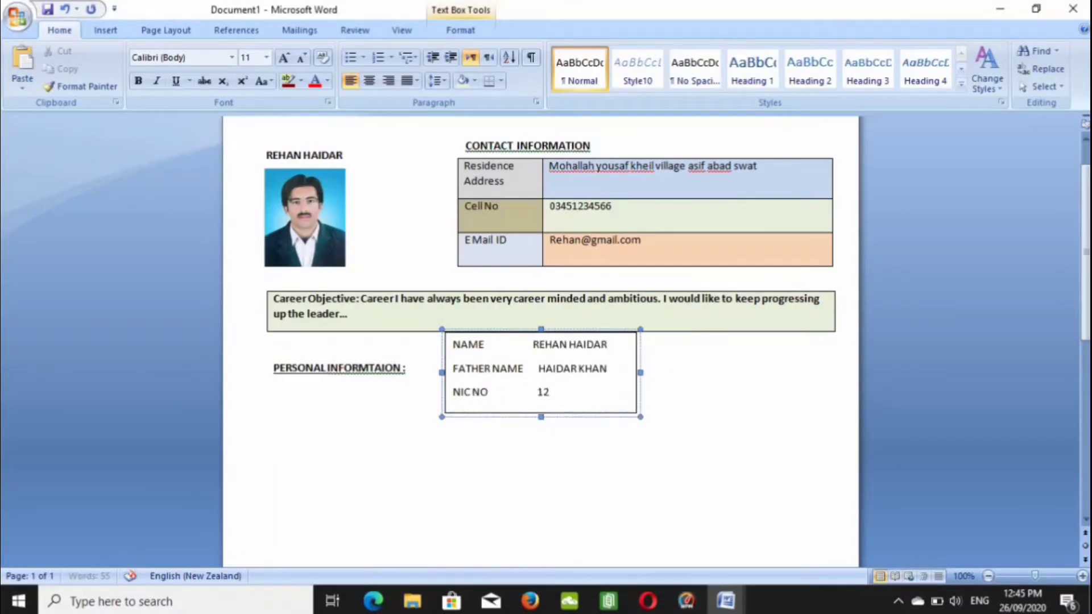
Step: Add the father name, NIC number, date of birth, gender and domicile lines, with semicolons before values
key(Return)
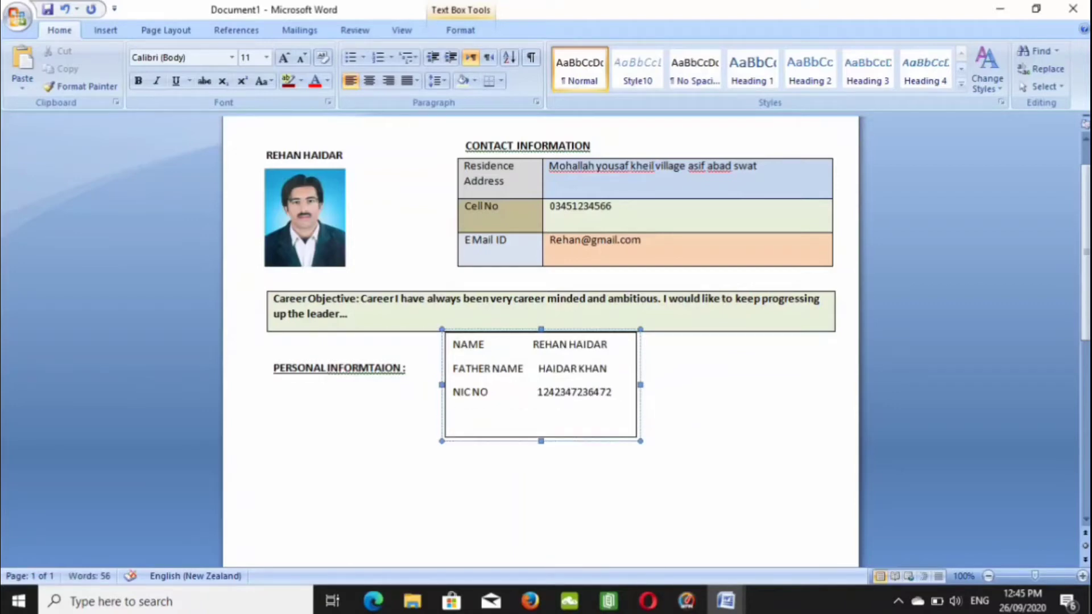
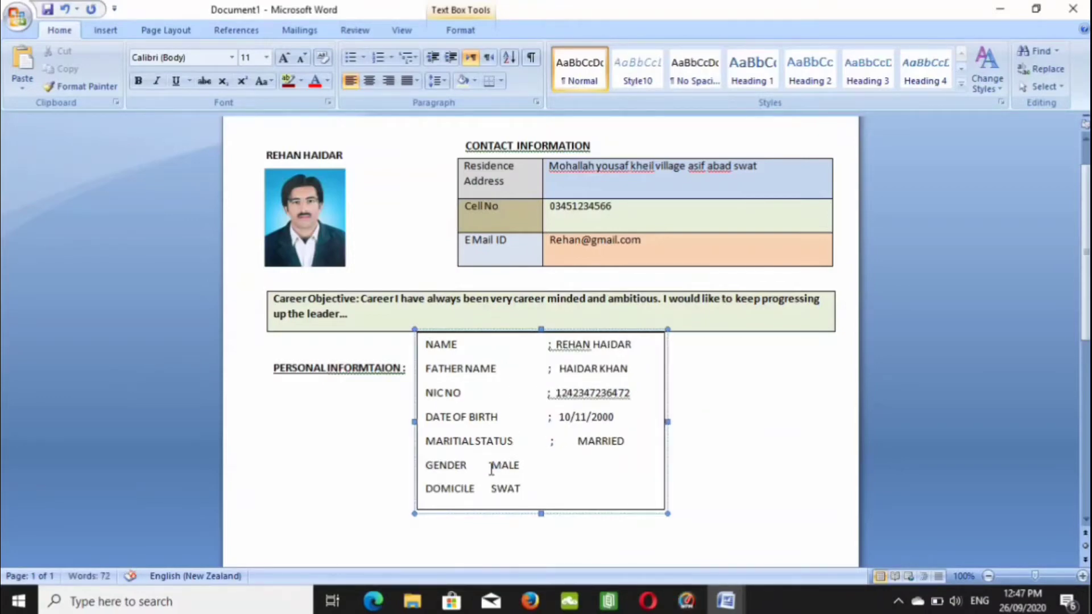
click(490, 466)
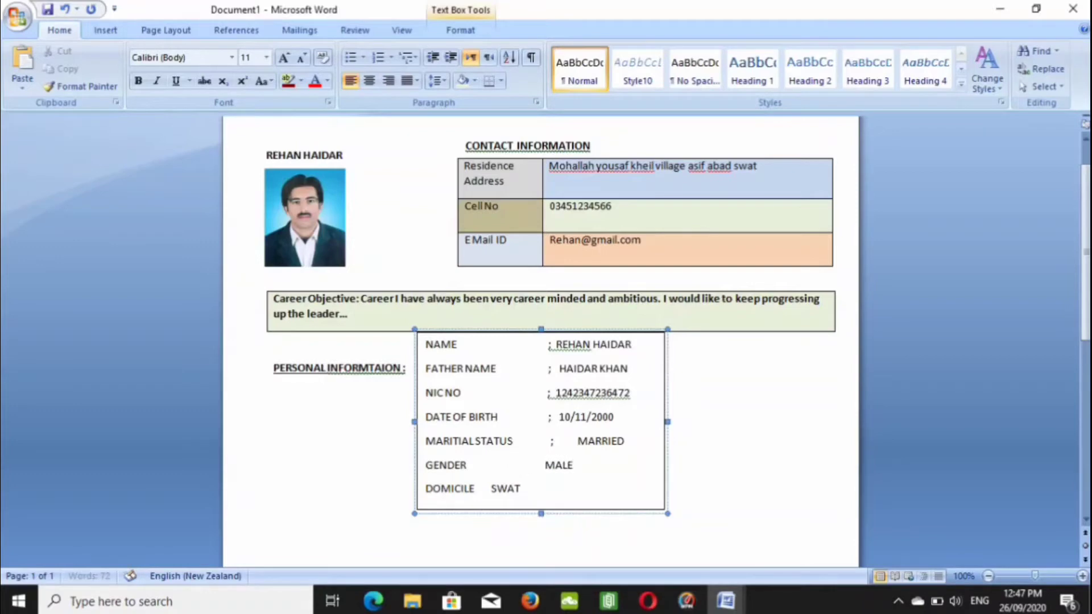
text(;)
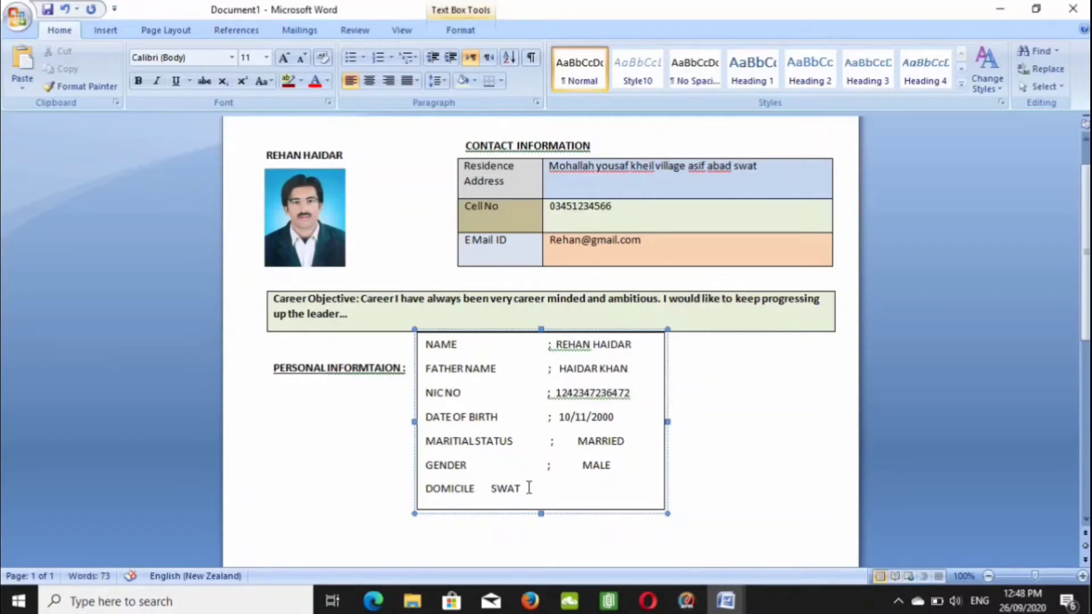
click(490, 488)
Step: Add the last semicolon and make all the personal details bold
text(;)
key(ctrl+a)
key(ctrl+b)
Step: Move the details box below the Personal Information heading and set its outline to No Outline
scroll(664, 307, down, 3)
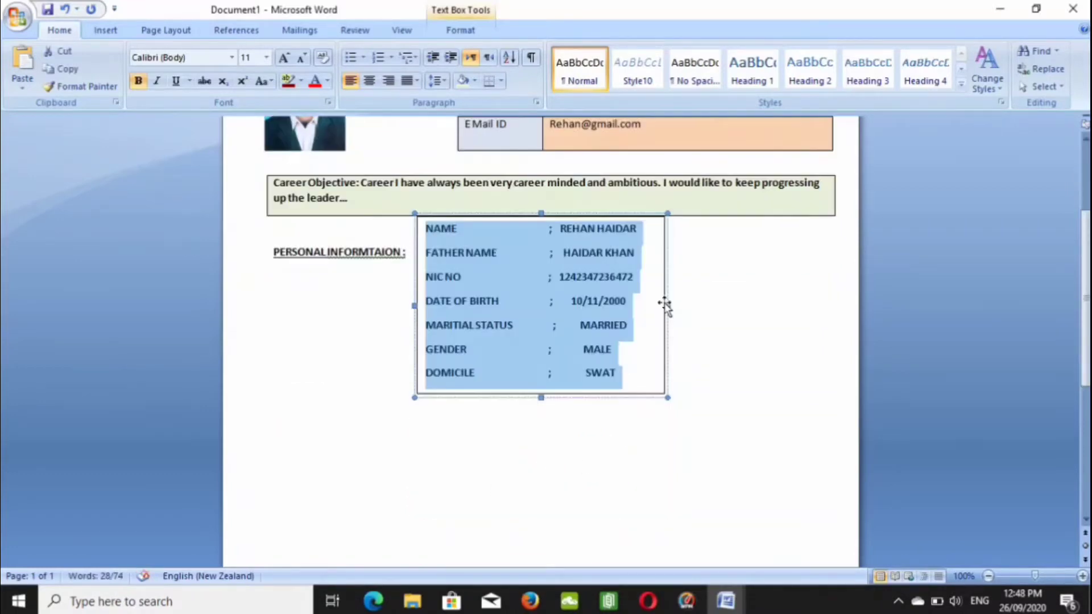
drag(664, 306, 524, 368)
click(460, 30)
click(536, 69)
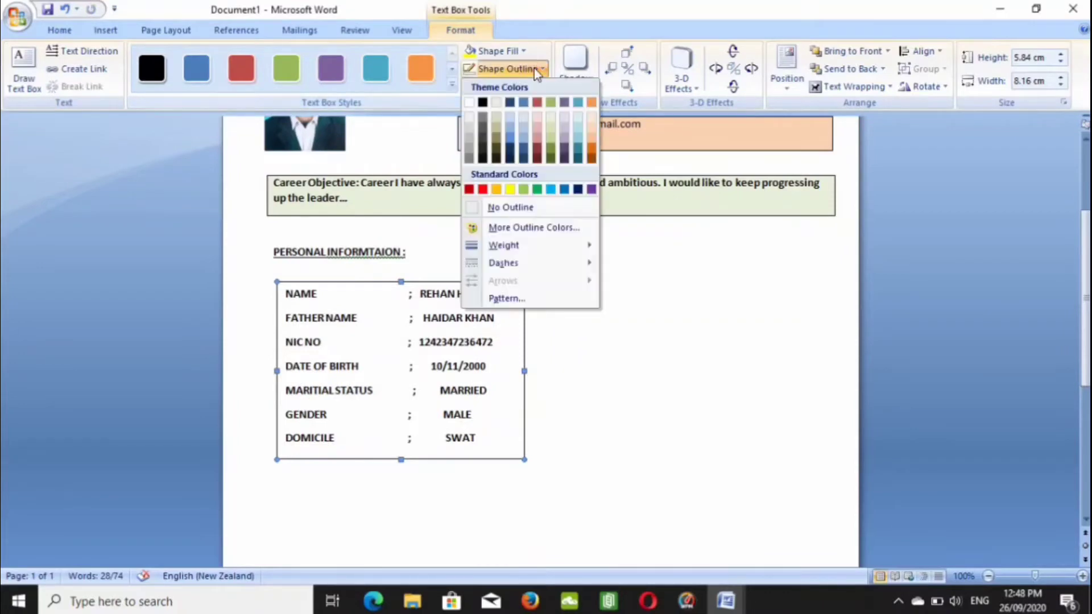
click(519, 205)
click(583, 397)
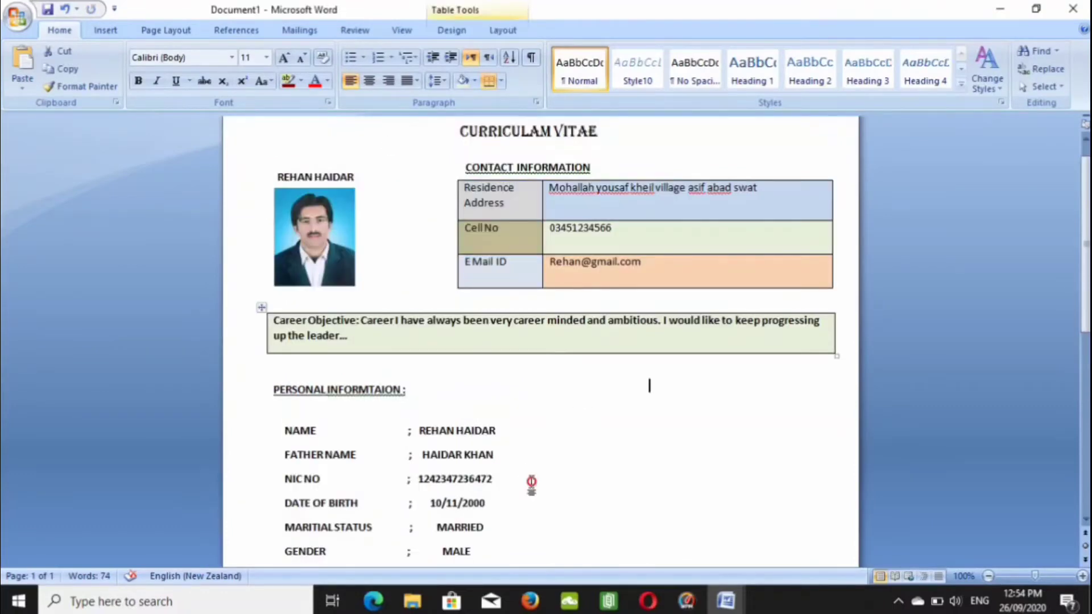
Step: Insert a simple text box reading 'QUALIFICATION: MA'
click(106, 30)
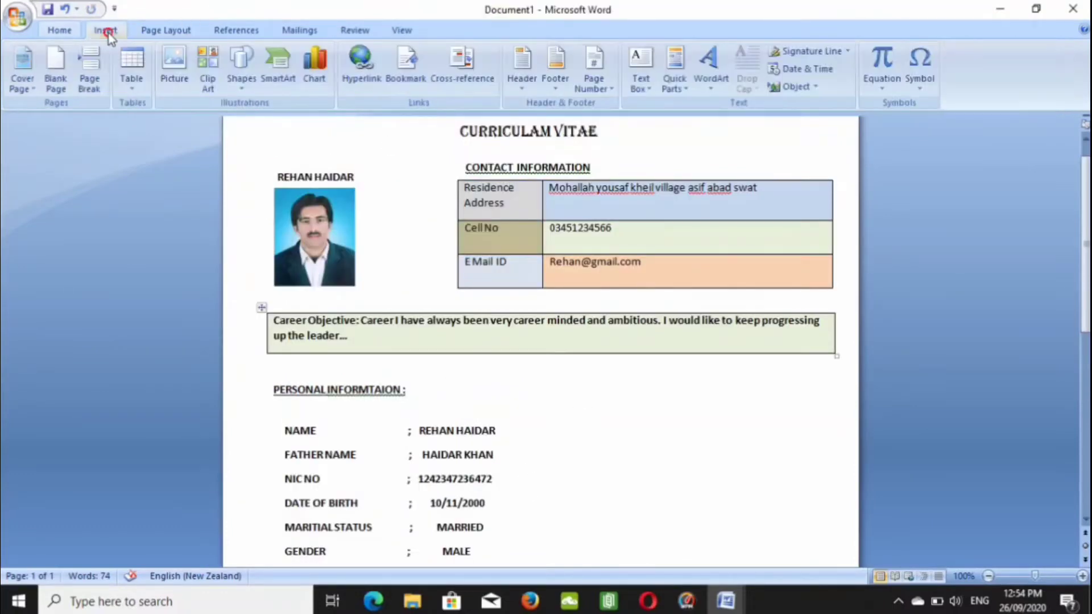
click(637, 83)
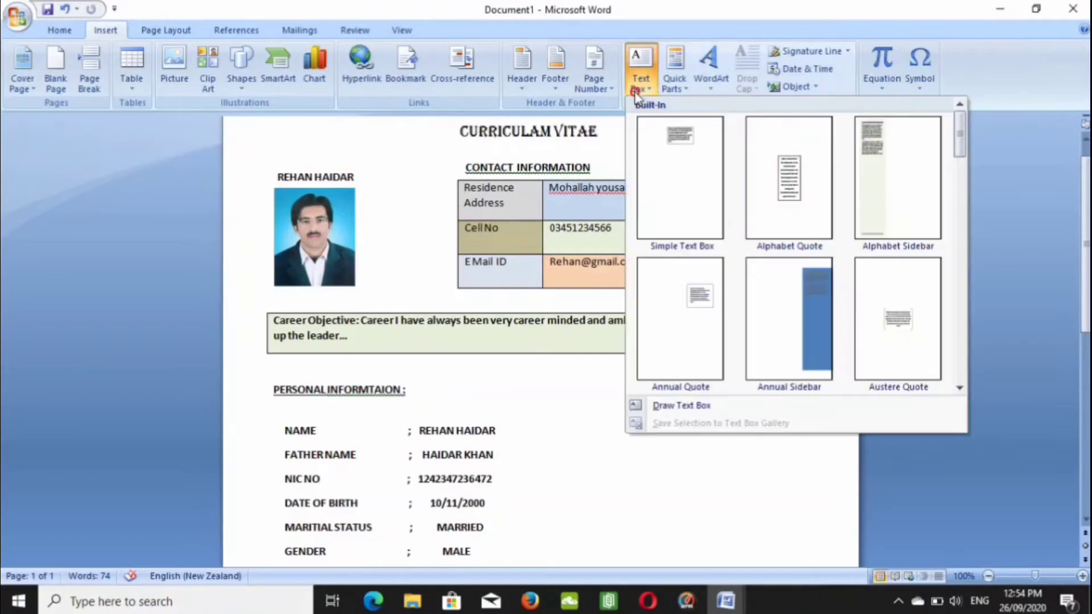
click(677, 196)
text(QUALIFICATION: MA)
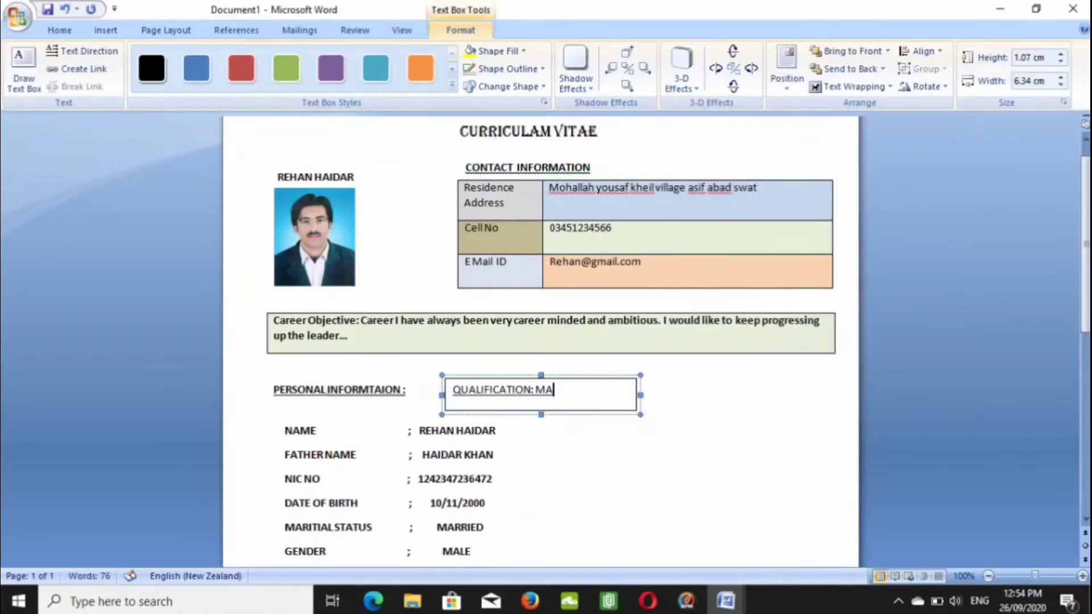
Step: Move the qualification box under the photo, just above the Career Objective box
click(674, 188)
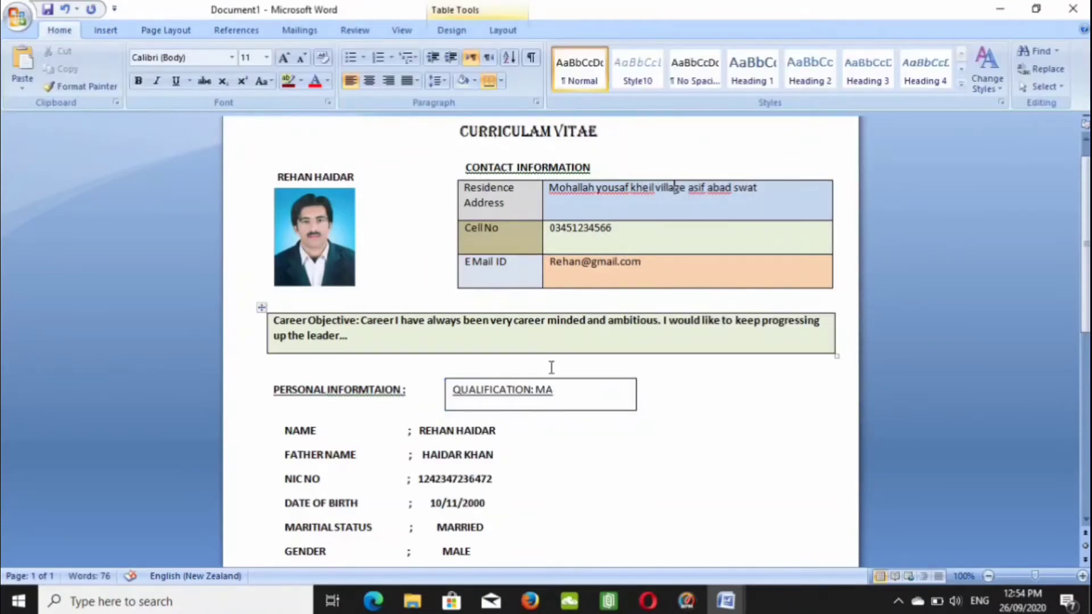
click(537, 389)
mouse_move(636, 397)
mouse_down()
mouse_move(469, 305)
mouse_move(474, 328)
mouse_up()
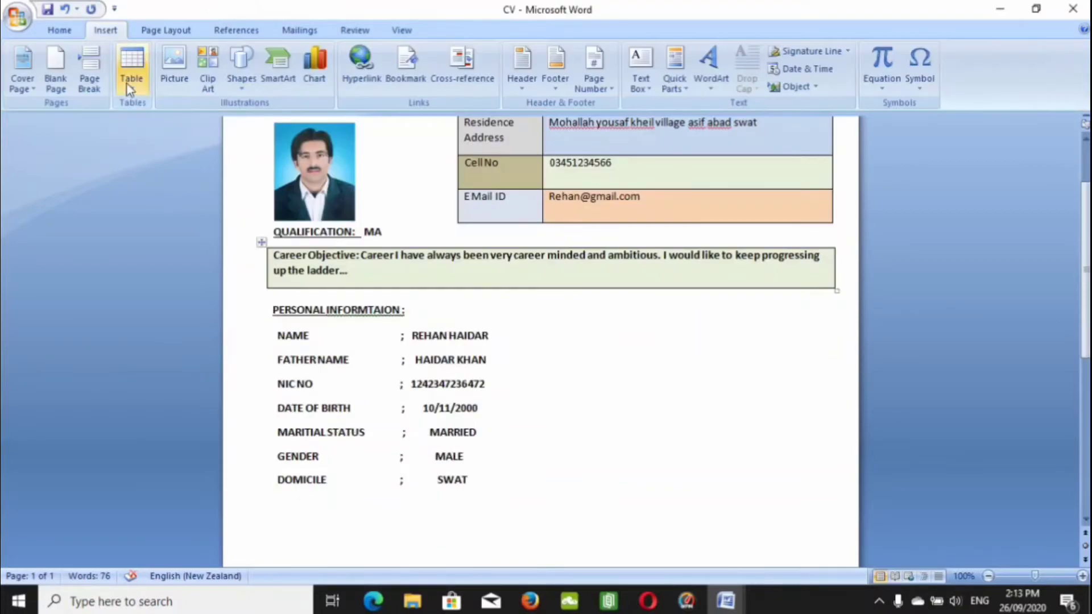
click(130, 90)
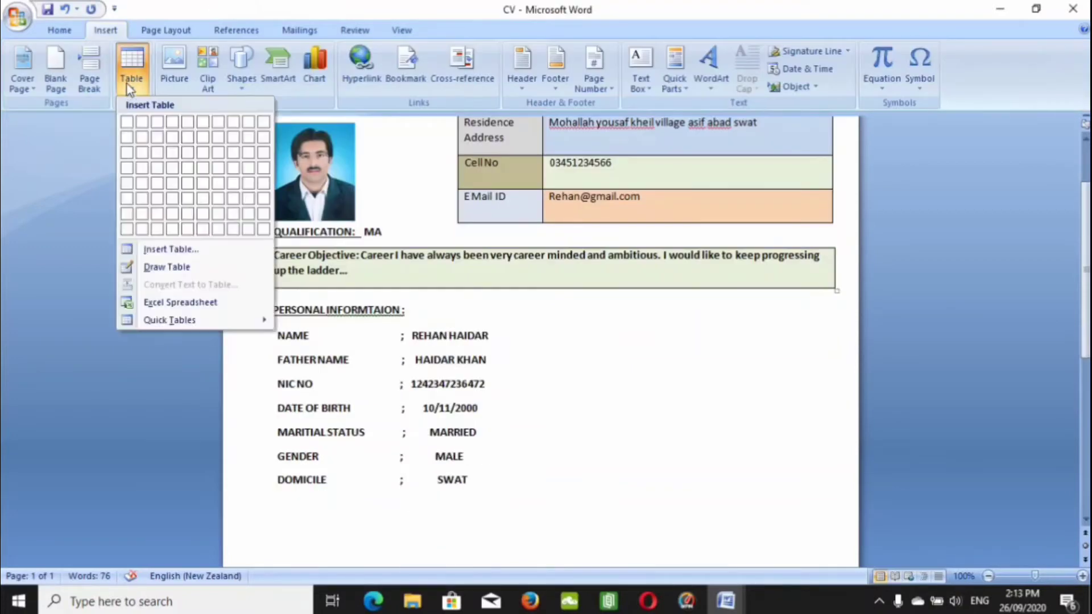
Step: Draw a full-width one-cell table below the DOMICILE line and type 'QUALIFICATION:' in capitals
click(155, 272)
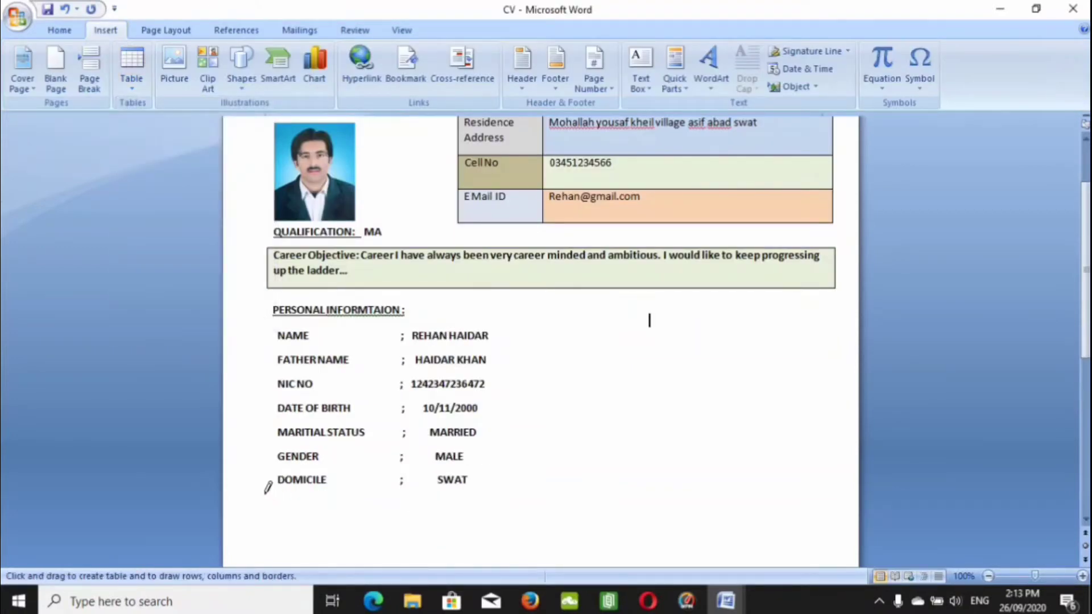
drag(257, 495, 828, 521)
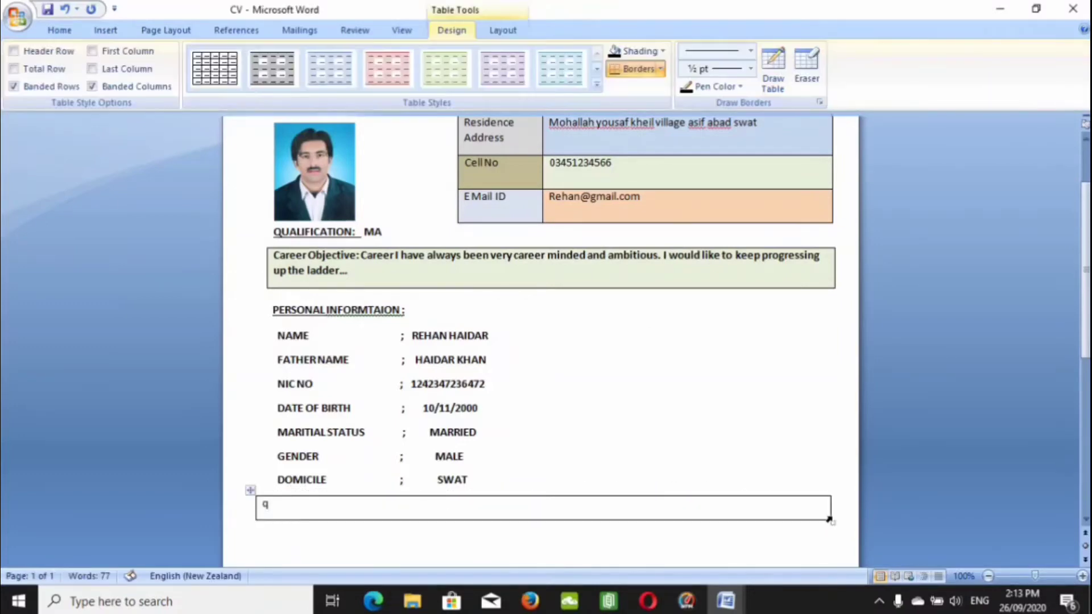
key(Caps_Lock)
text(W)
key(BackSpace)
text(QUAK)
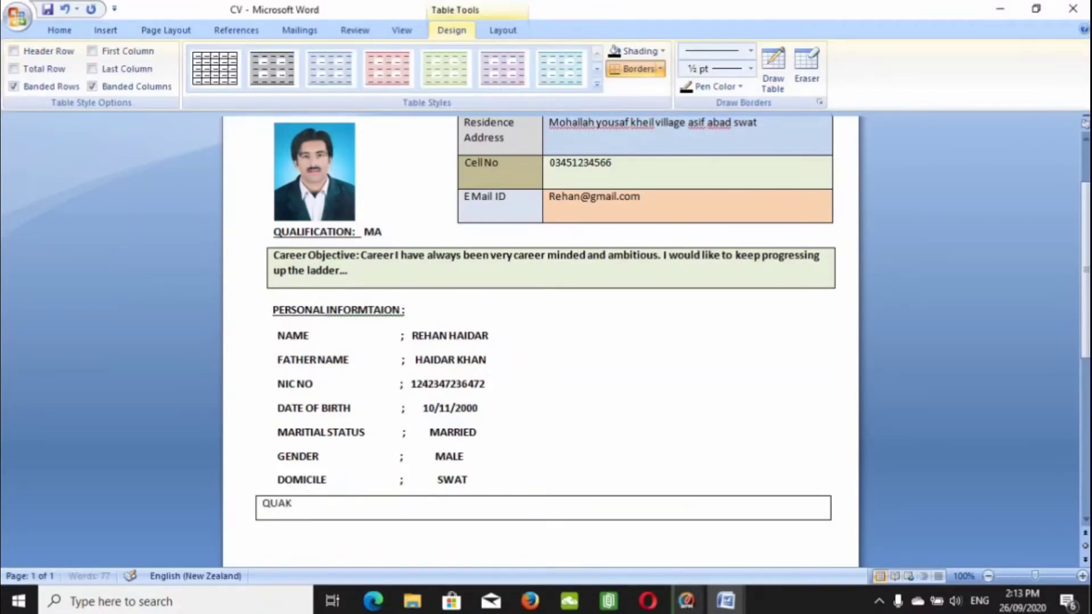
key(BackSpace)
text(IFICATION:)
Step: Make the QUALIFICATION: text white and shade the bar's cell black
double_click(277, 511)
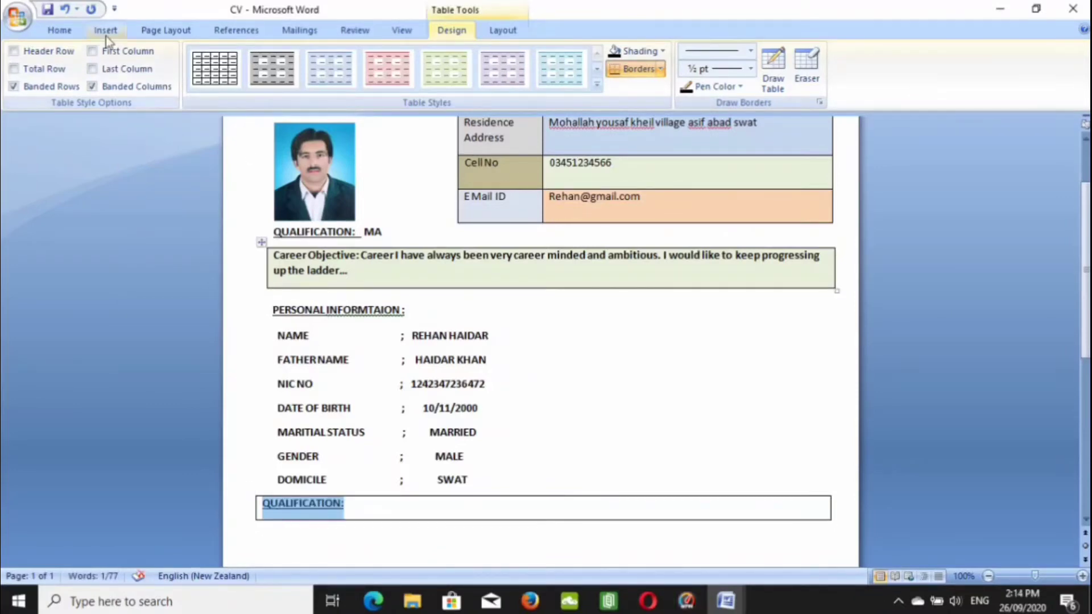
click(67, 33)
click(328, 81)
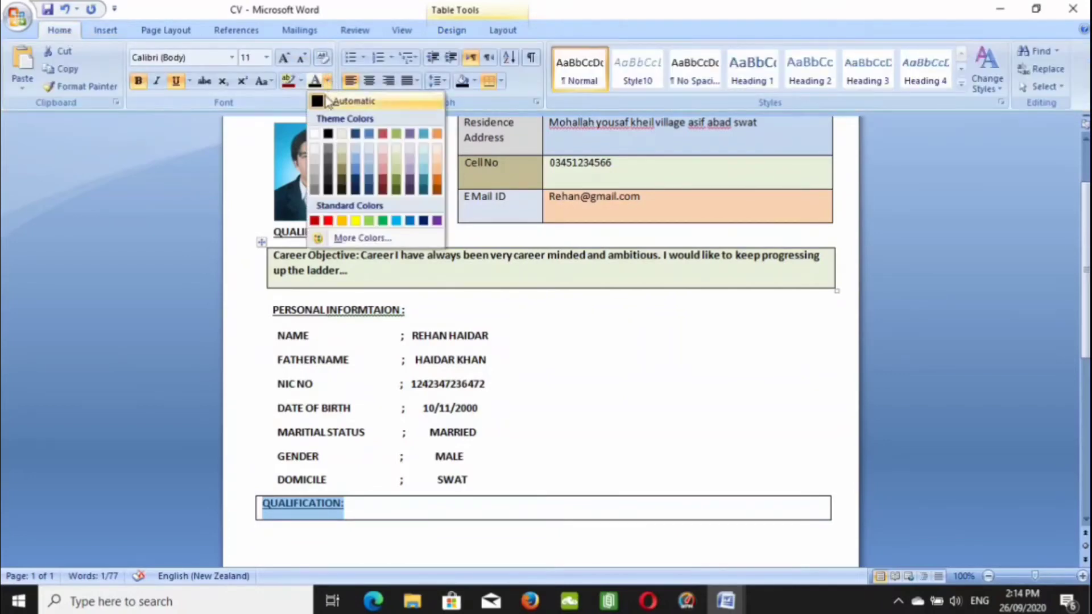
click(314, 133)
click(459, 522)
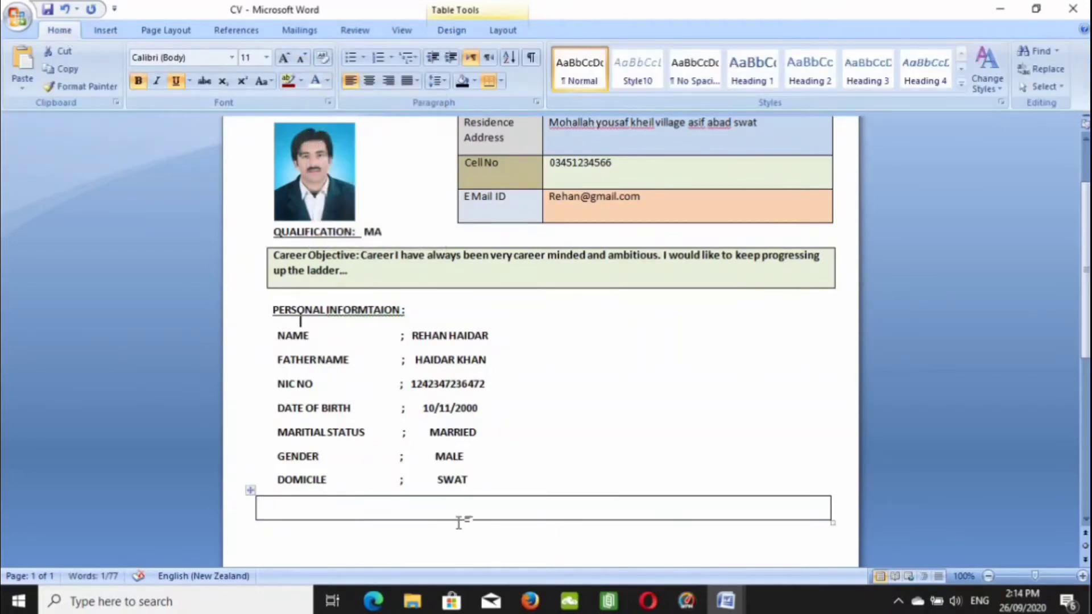
click(479, 517)
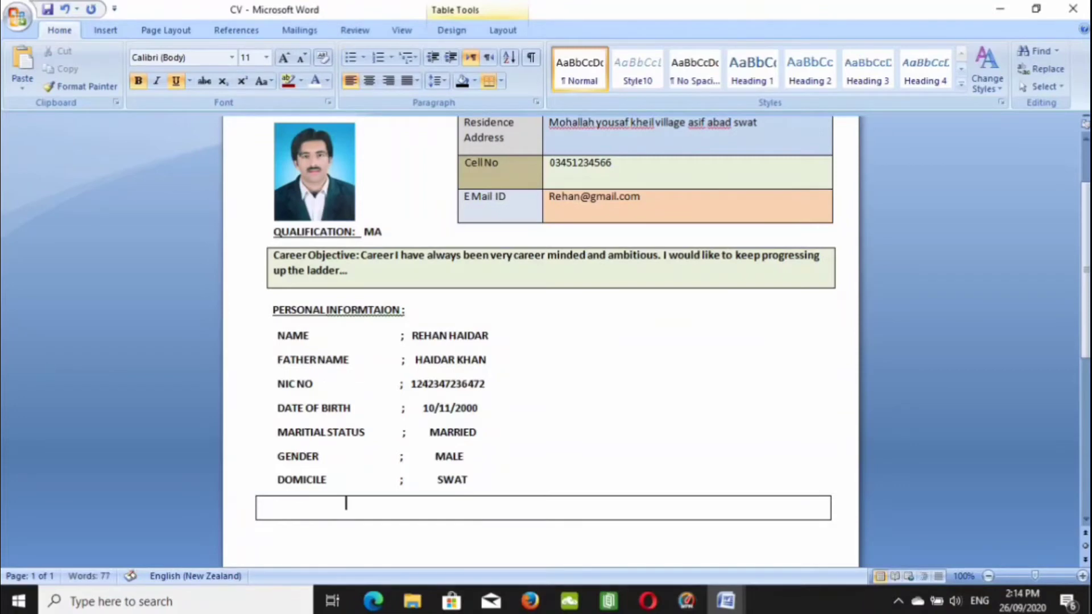
click(475, 80)
click(475, 114)
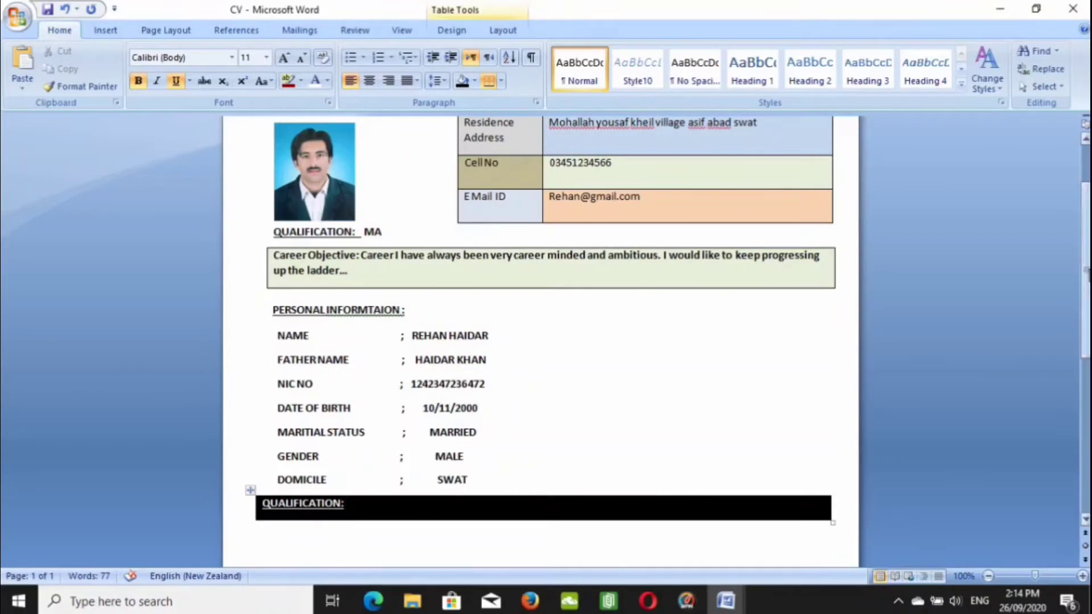
scroll(541, 318, down, 8)
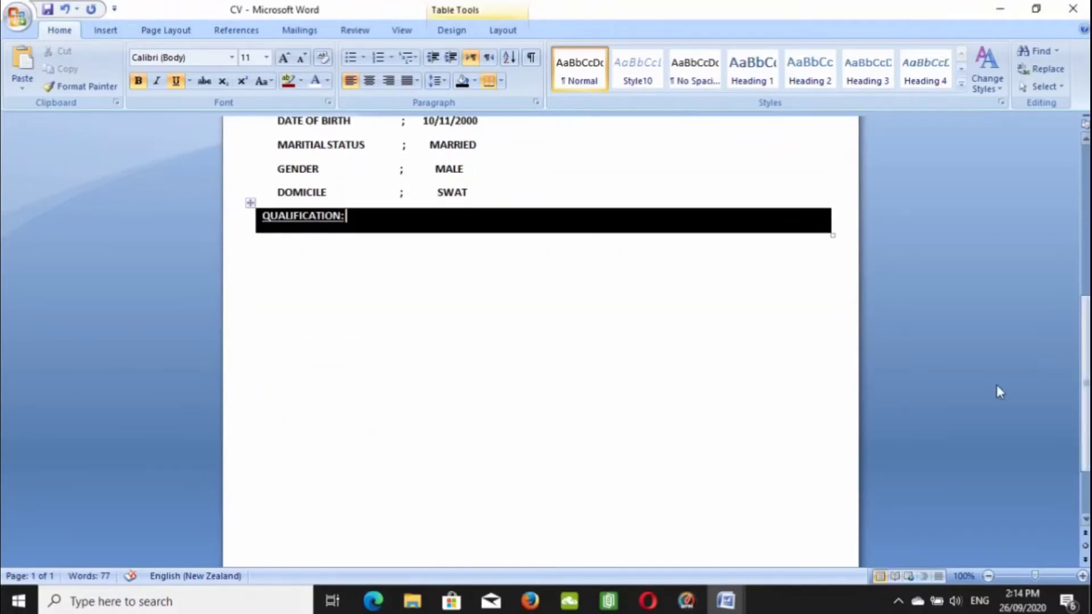
scroll(836, 233, up, 3)
click(648, 141)
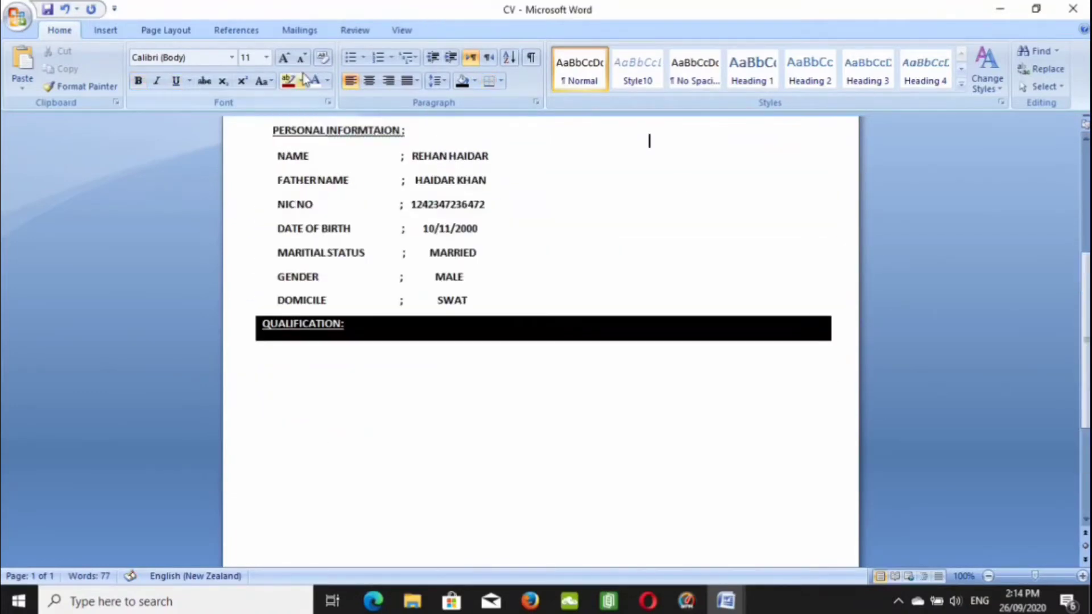
click(107, 32)
Step: Draw a new table beneath the QUALIFICATION bar and divide it into six rows
click(131, 67)
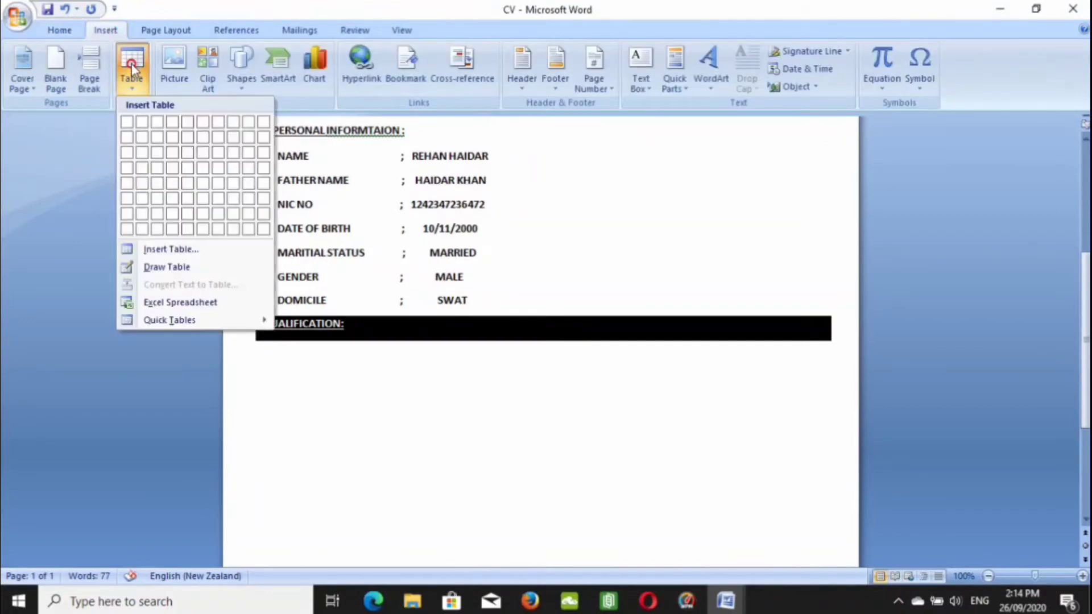
click(177, 268)
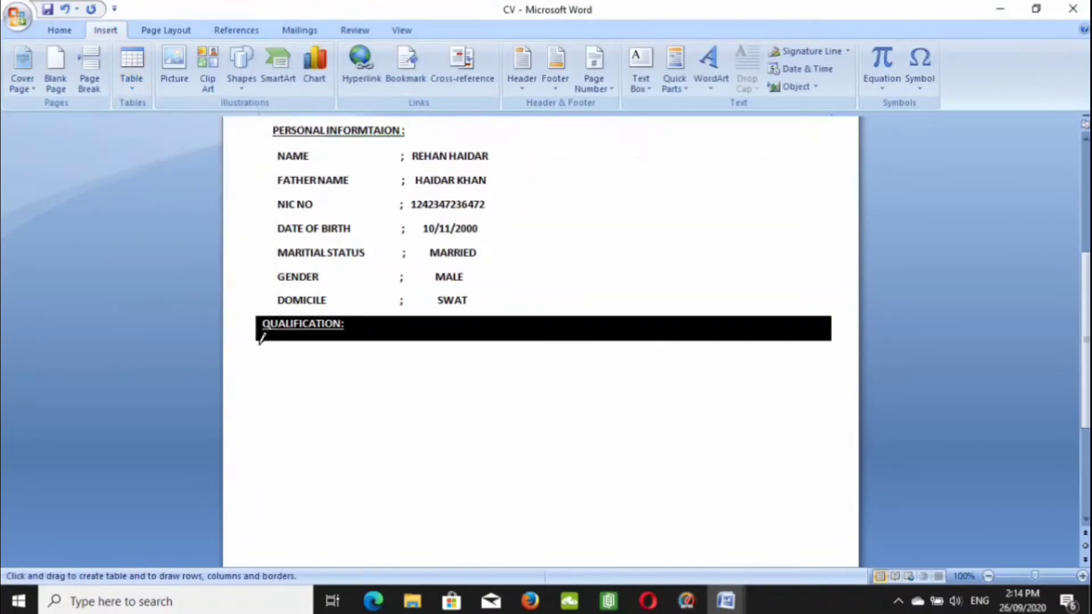
drag(256, 338, 831, 368)
drag(257, 374, 758, 375)
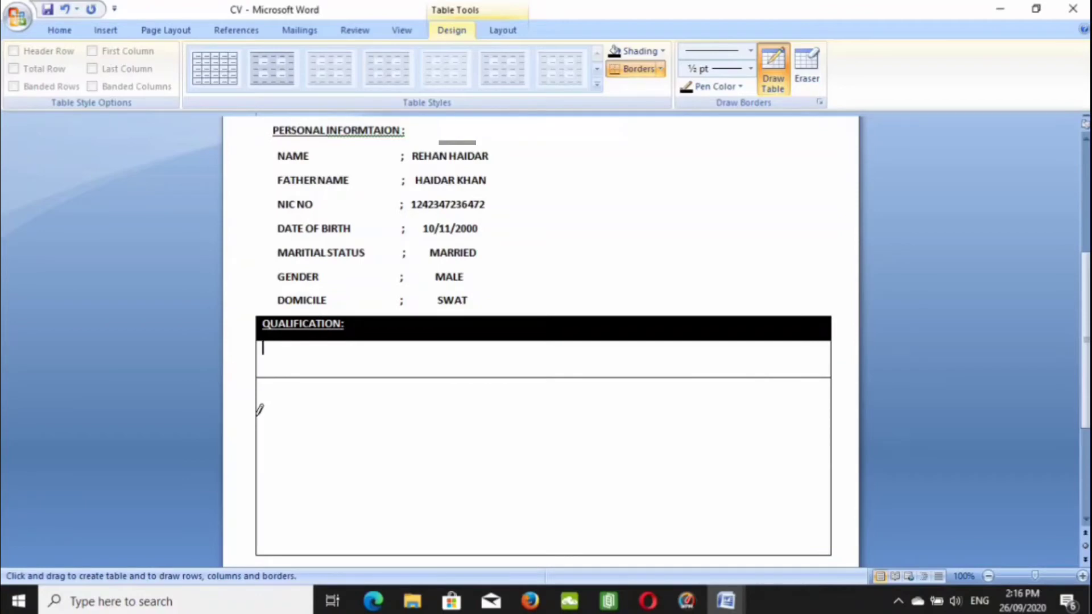
drag(262, 401, 596, 426)
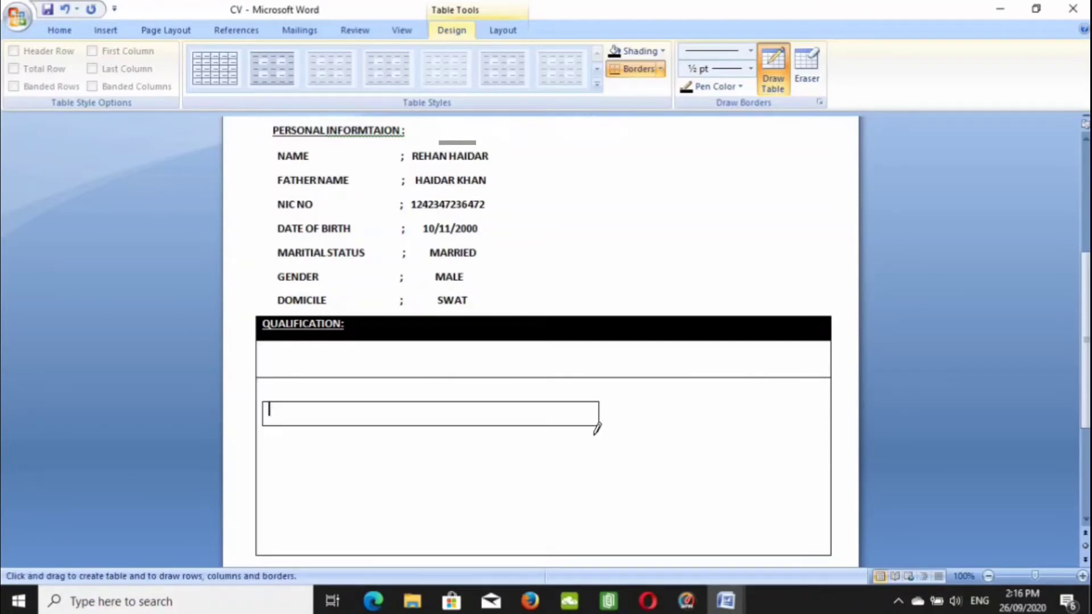
key(ctrl+z)
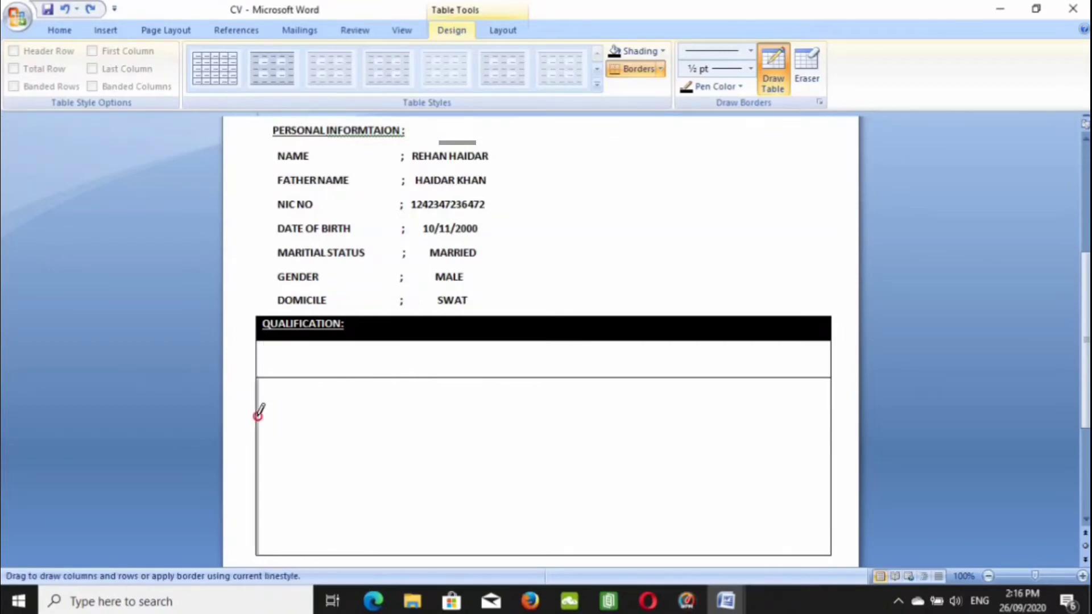
drag(260, 410, 621, 409)
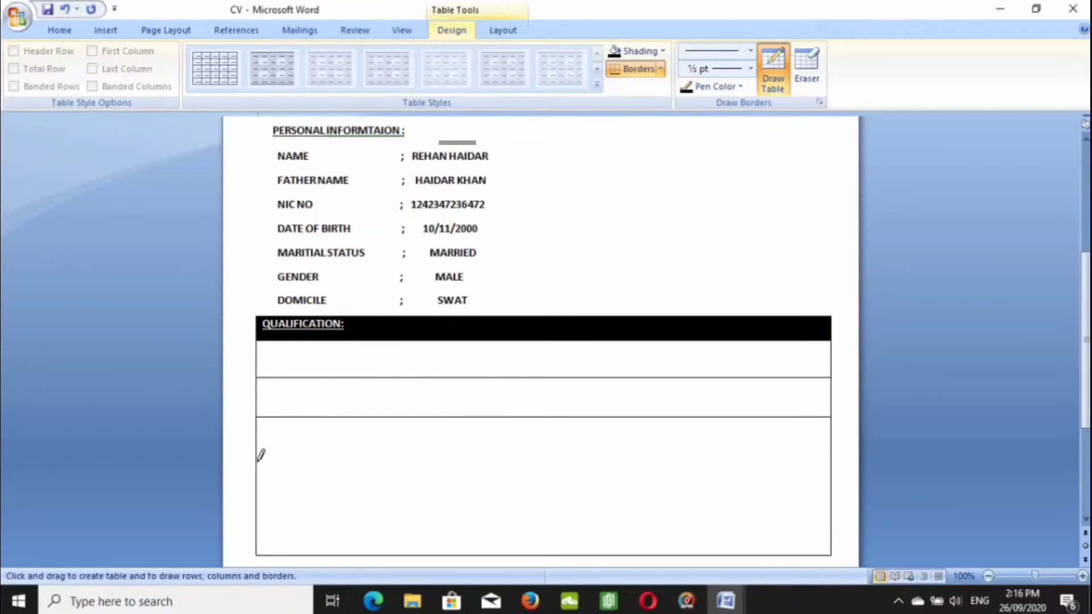
drag(257, 459, 257, 458)
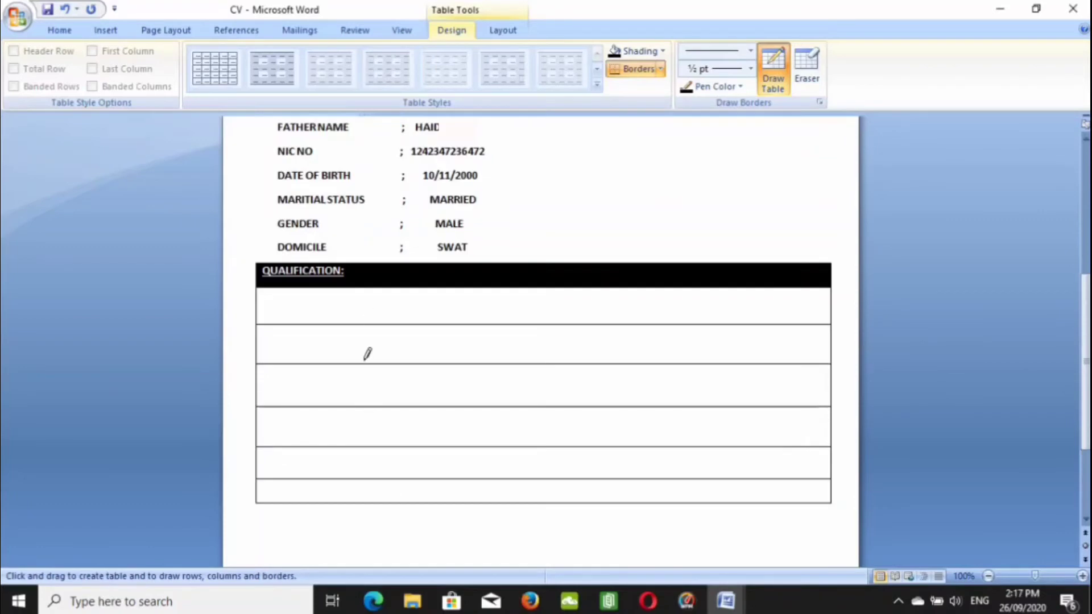
Step: Add column lines for five columns and finish typing DEGREE/CERTIFICATE in the first cell
mouse_move(354, 287)
mouse_down()
mouse_move(373, 463)
mouse_move(357, 489)
mouse_up()
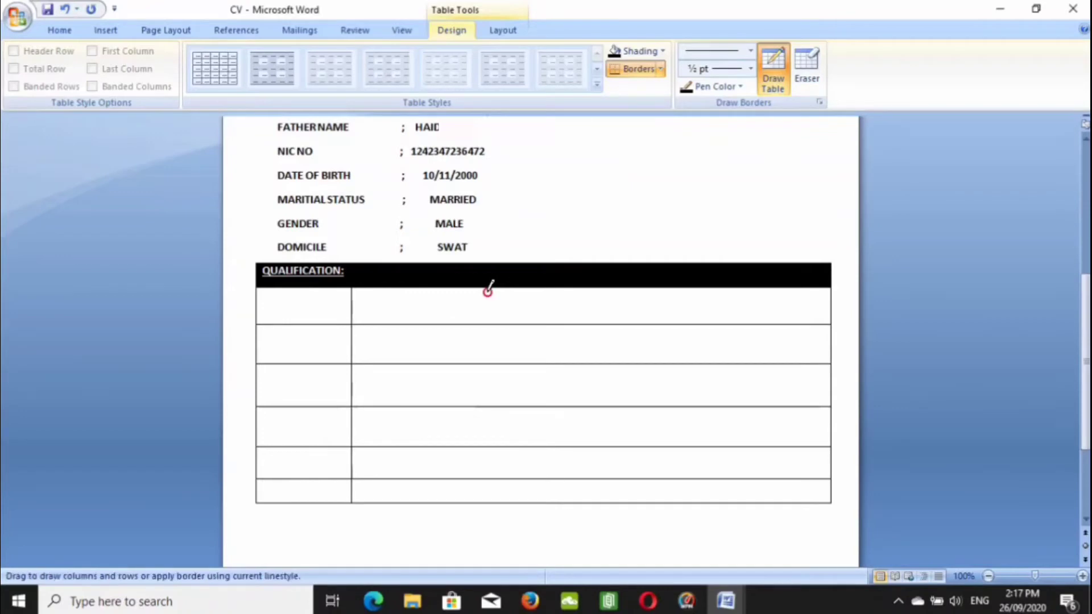
drag(487, 288, 490, 500)
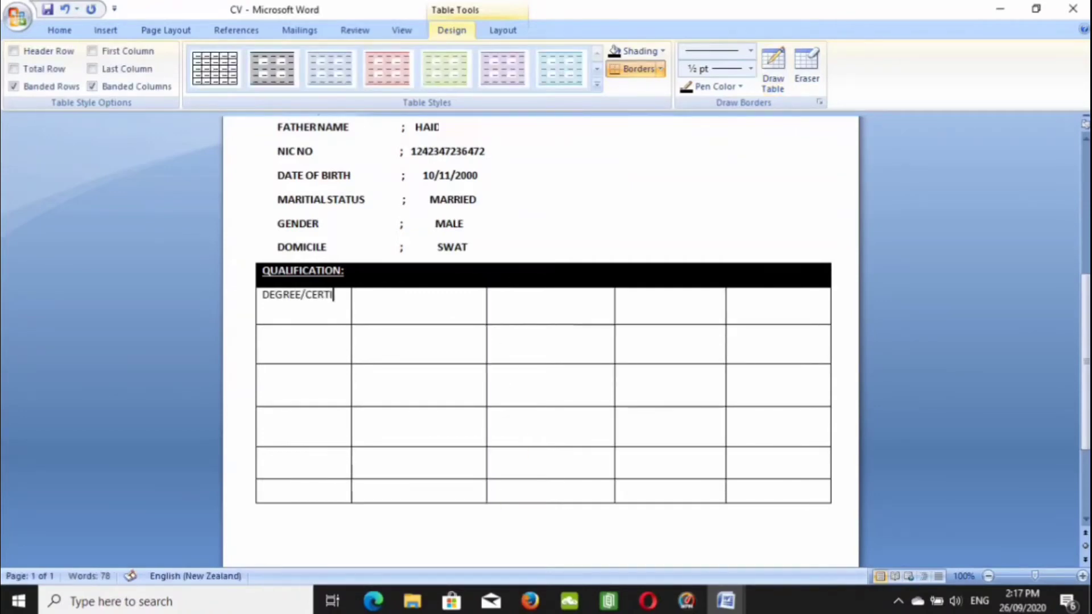
text(FICA)
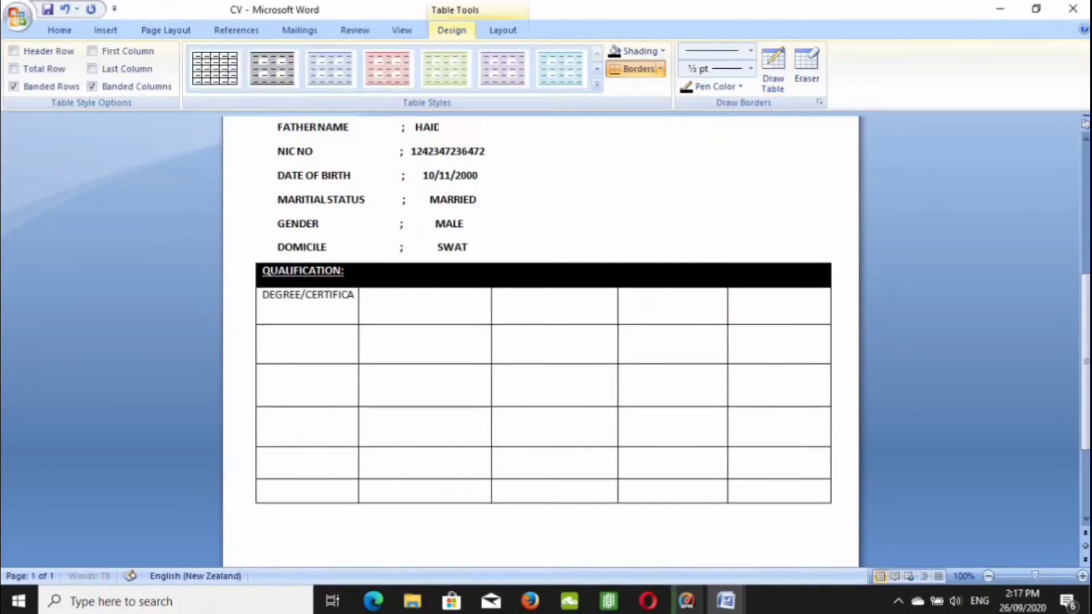
text(TE)
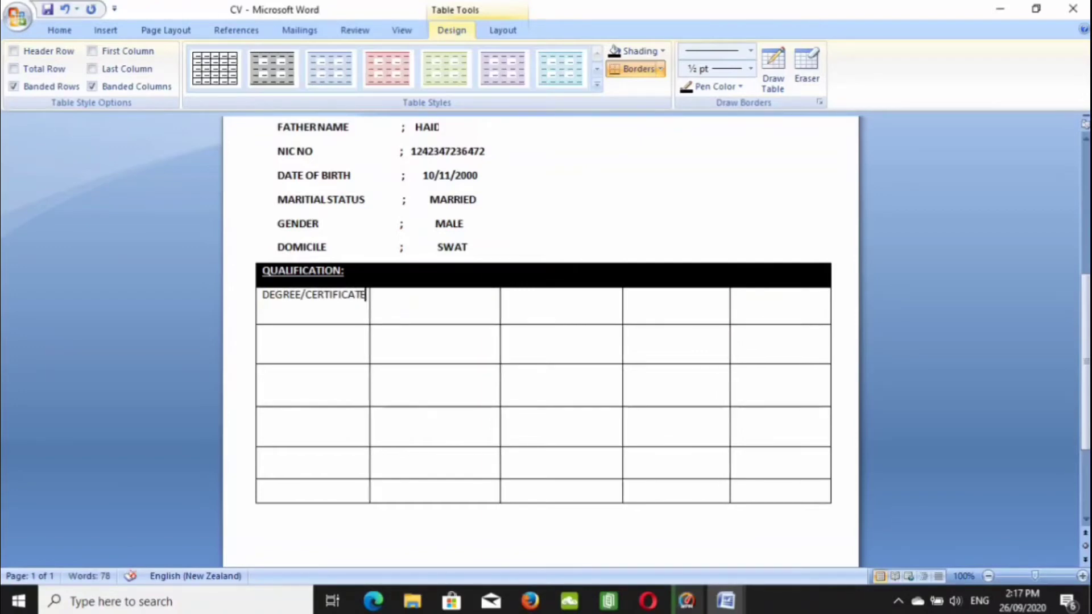
Step: Fill the header cells with INSTITUTE, YEARS, MARKS OBT/TOTAL and GRADE/DIV
key(Tab)
text(INSTITUTE)
key(Home)
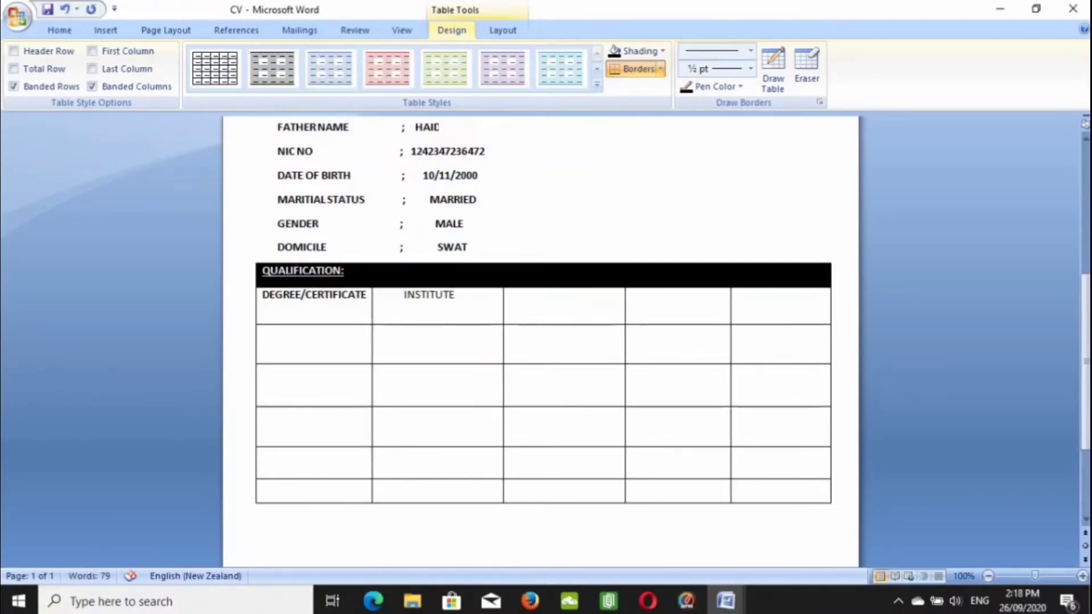
key(Tab)
text(YEARS)
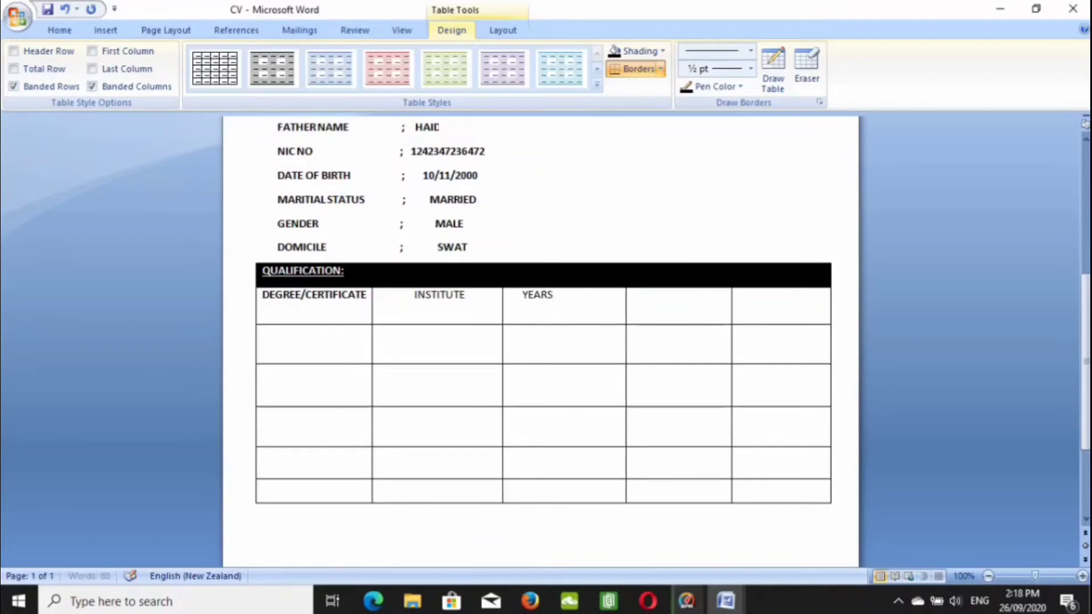
key(Home)
click(676, 299)
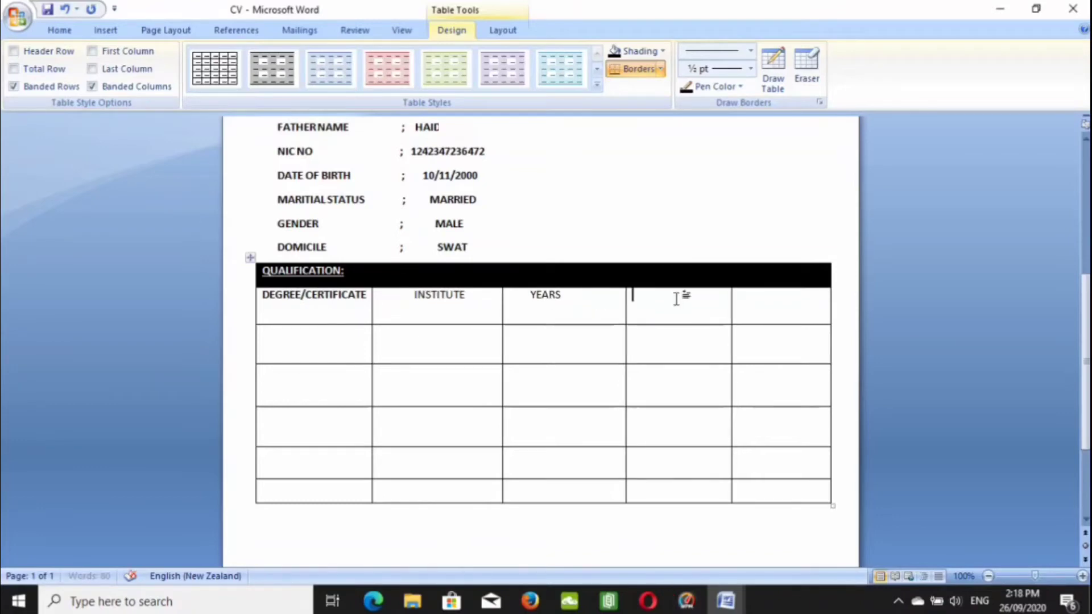
text(MARKS)
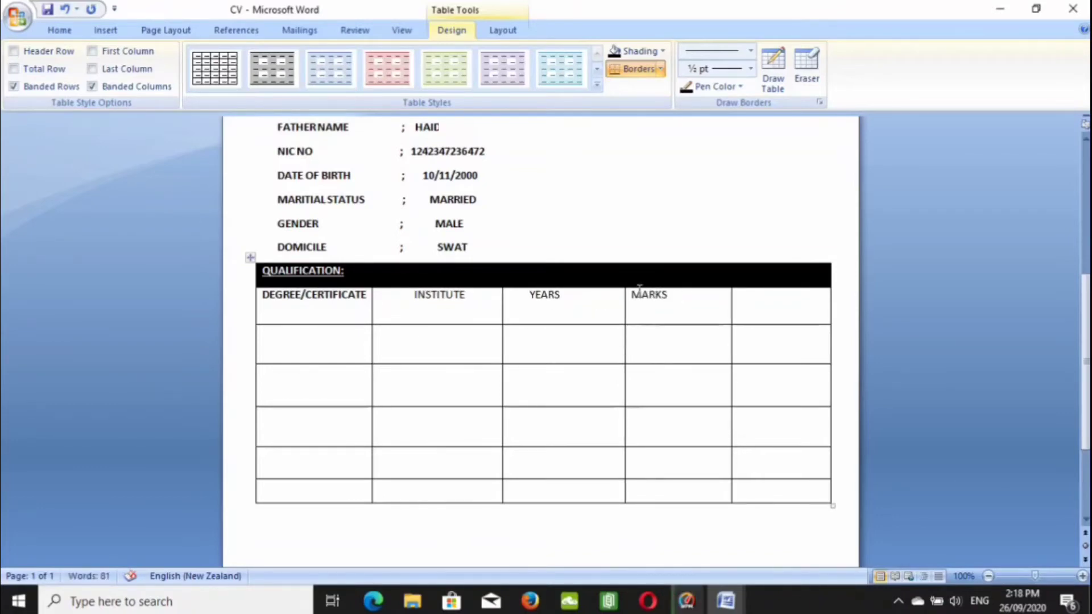
click(633, 296)
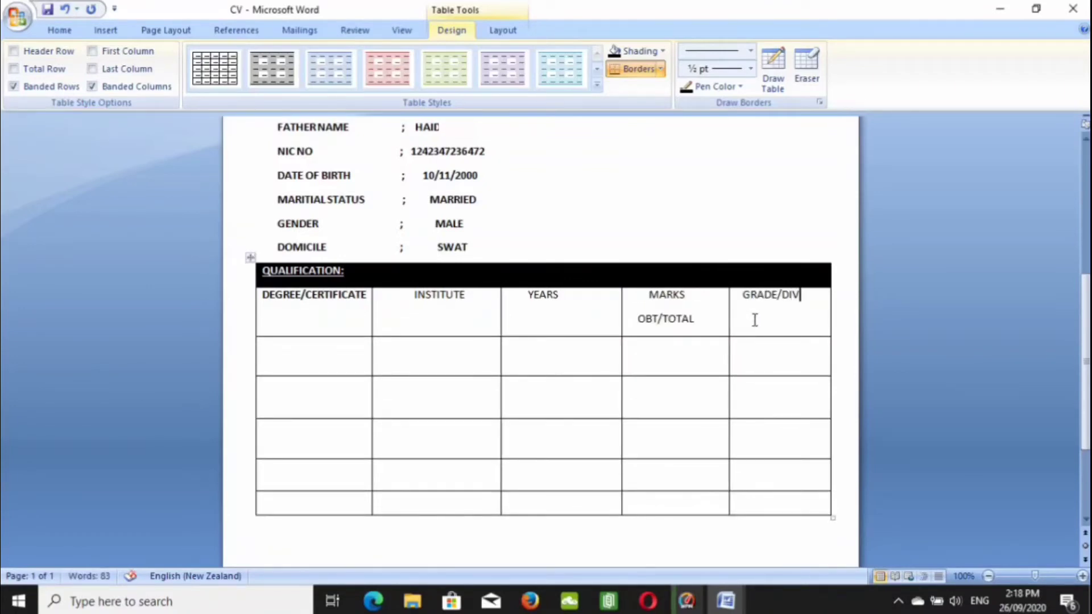
Step: Bold the header cells from INSTITUTE to GRADE/DIV
drag(789, 327, 451, 326)
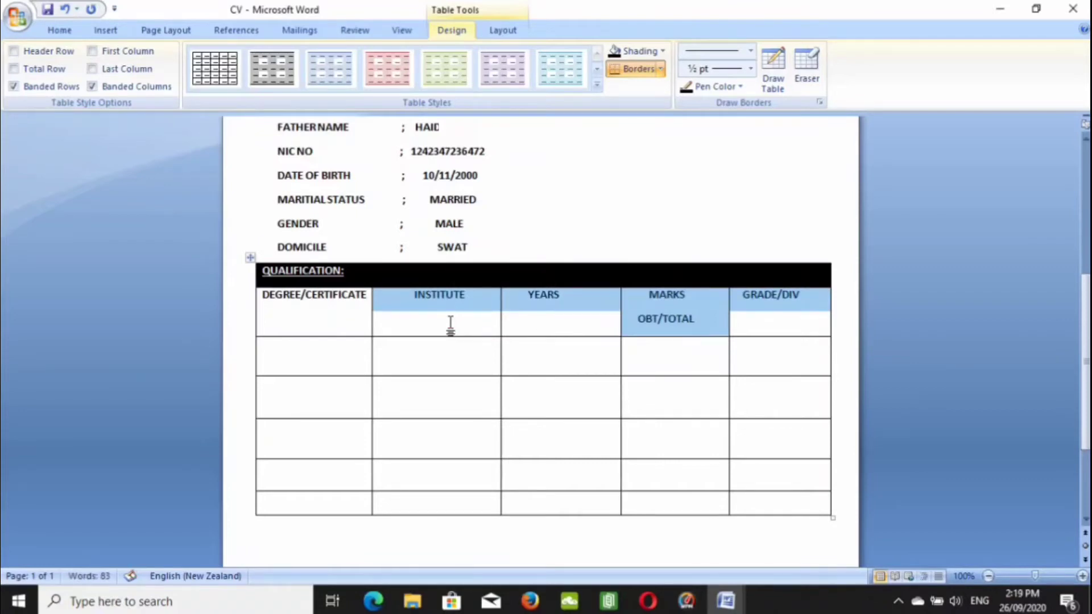
click(528, 323)
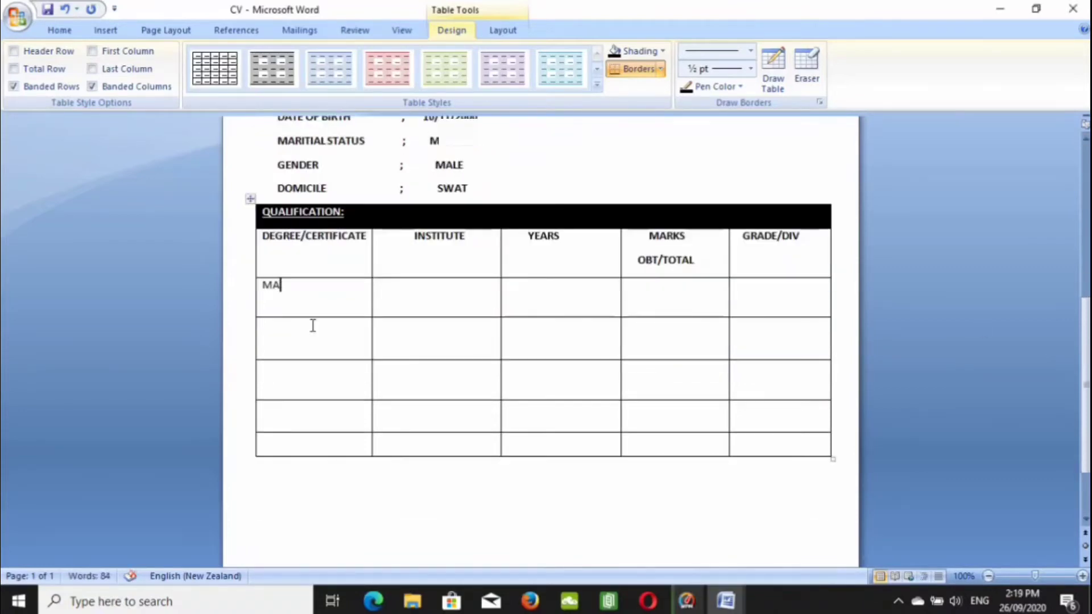
click(305, 329)
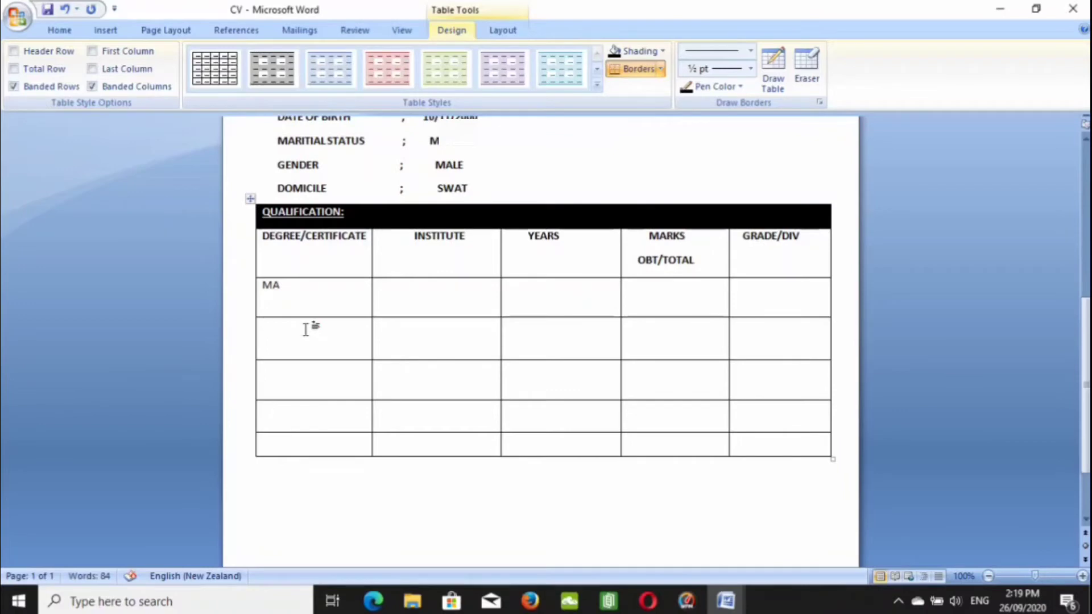
Step: Enter BA, FSC and SSC in the degree cells below MA
text(BA)
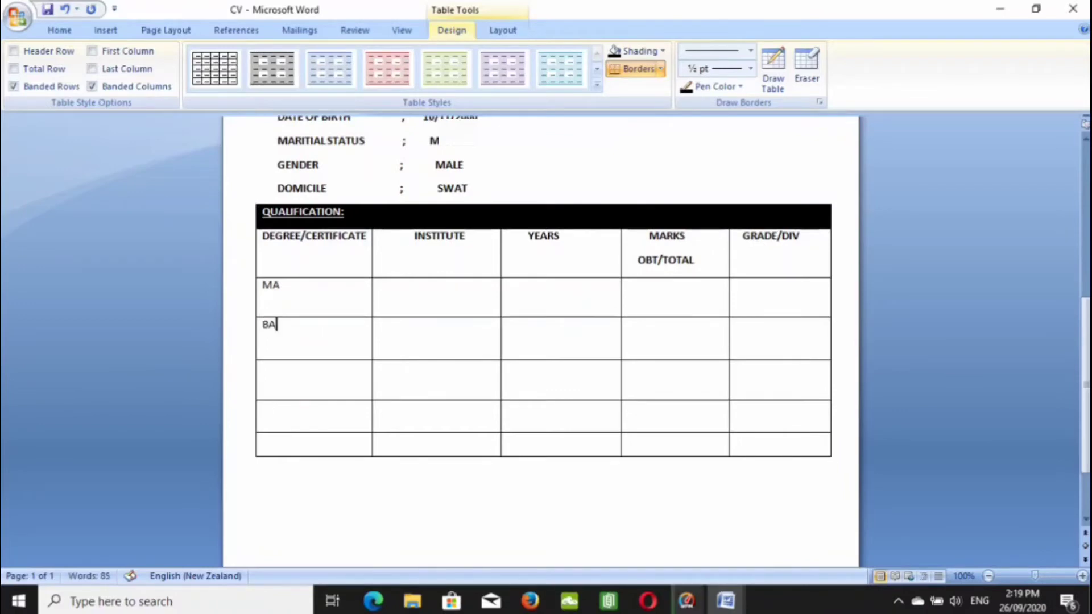
click(302, 379)
text(FSC)
click(305, 418)
text(SSC)
Step: Indent the MA, BA, FSC and SSC labels so they line up
drag(304, 418, 267, 296)
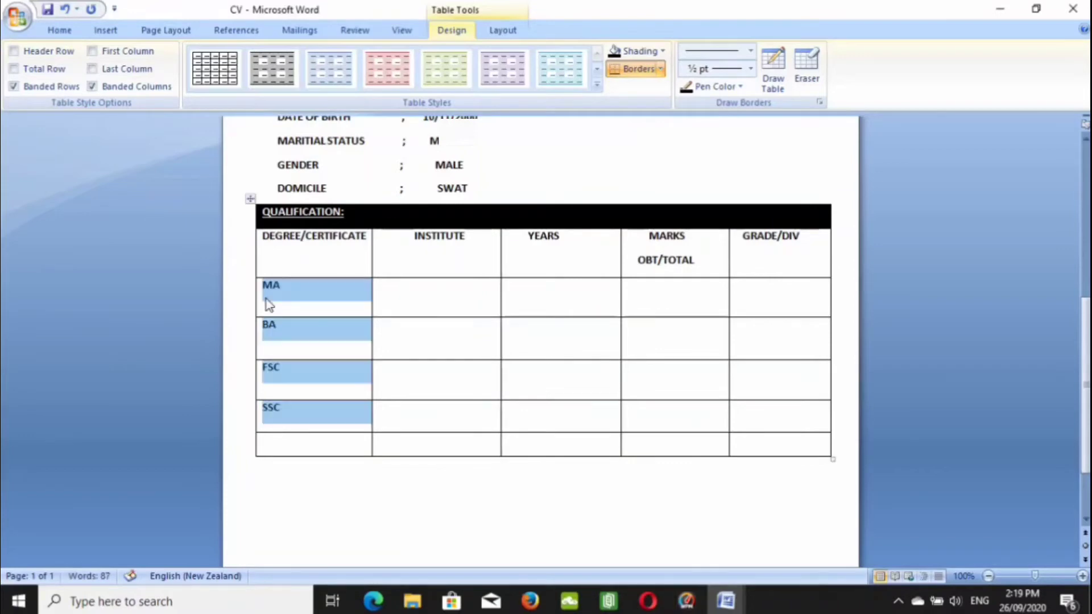
click(257, 287)
click(268, 285)
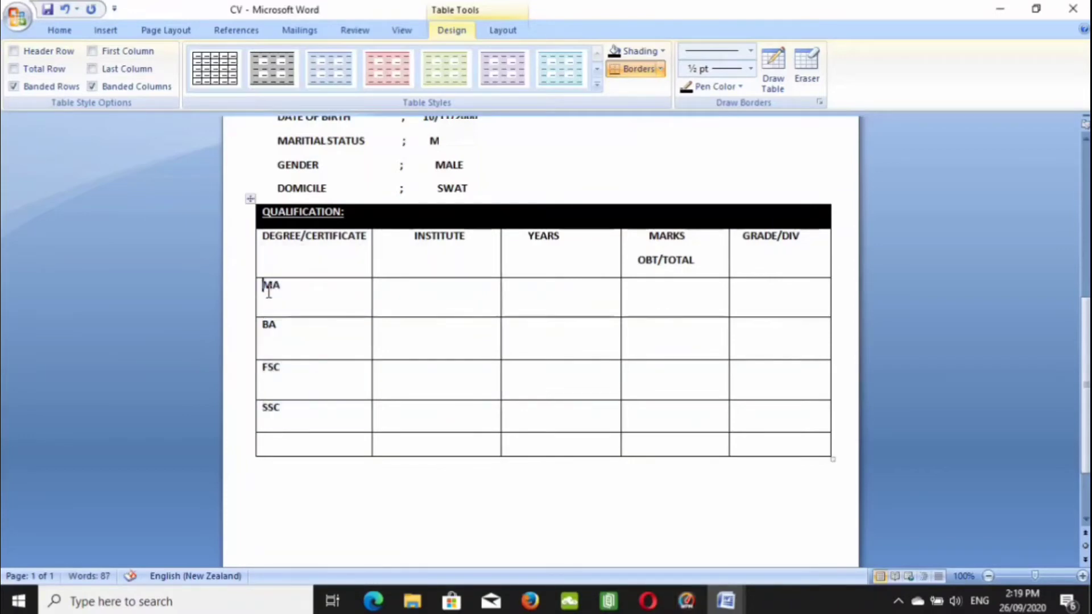
click(263, 324)
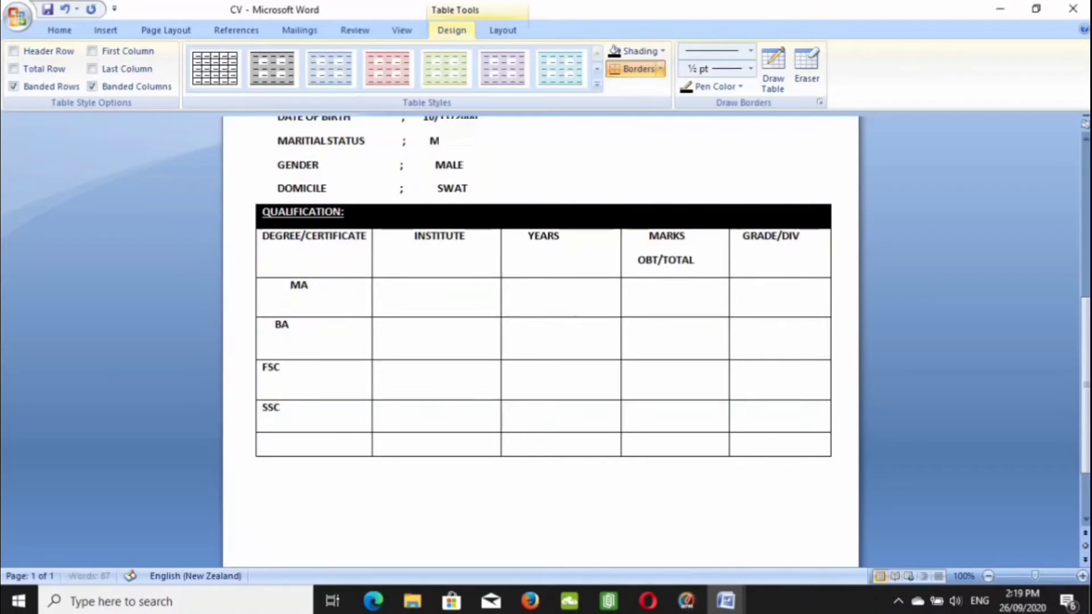
click(264, 368)
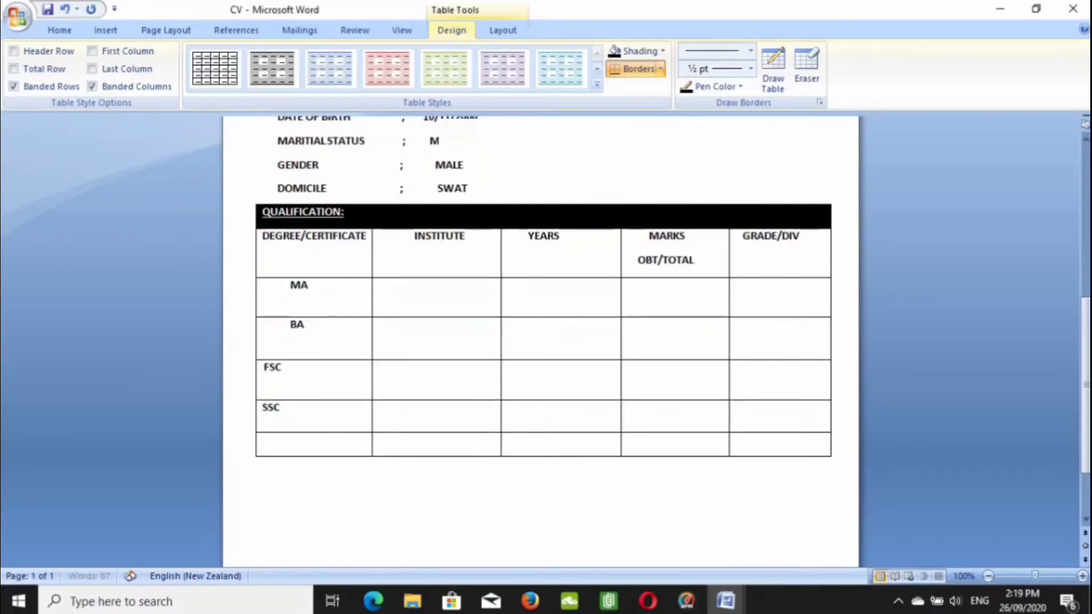
click(262, 407)
mouse_move(277, 410)
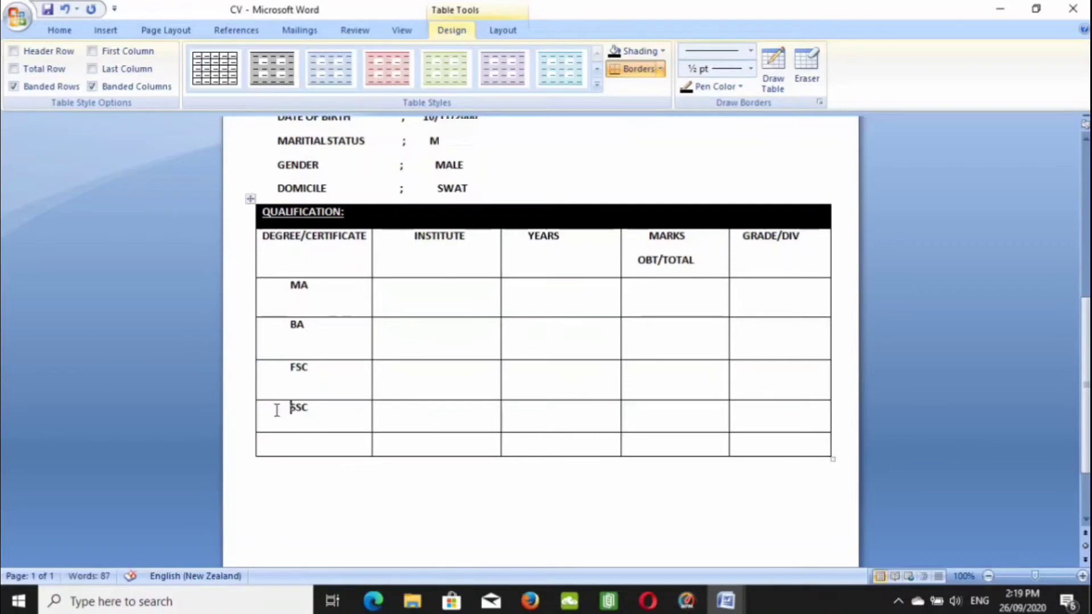
Step: Set the MA, BA, FSC and SSC degree labels to font size 14
drag(309, 421, 296, 304)
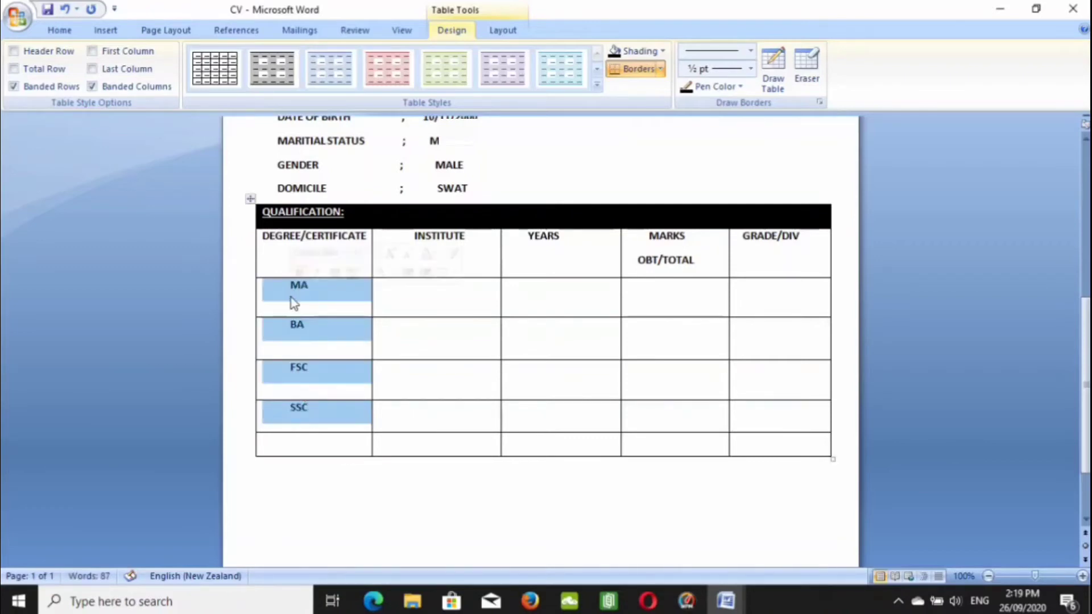
click(376, 254)
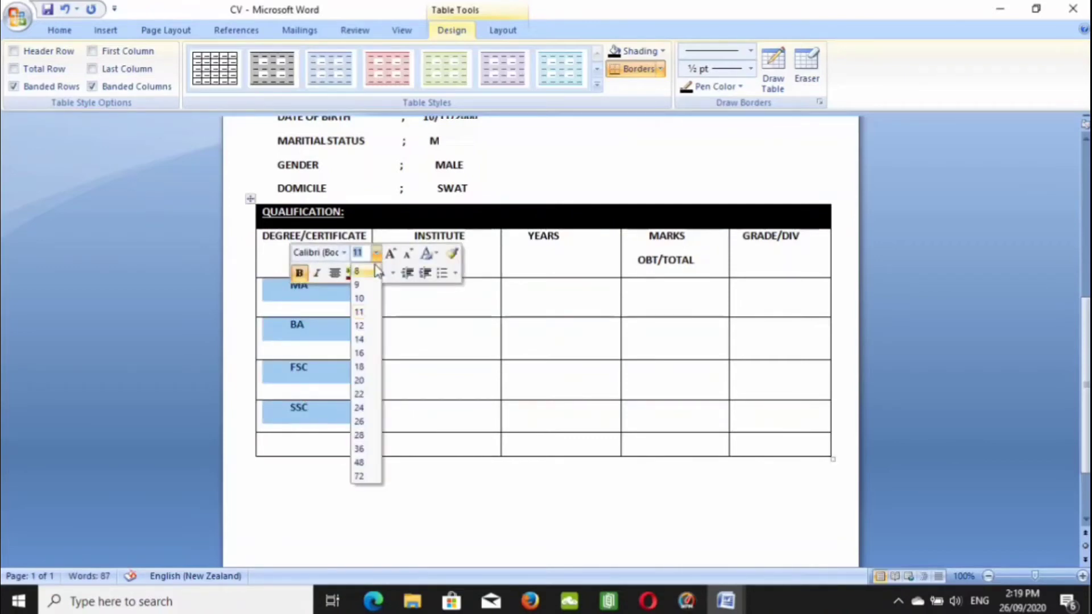
click(360, 340)
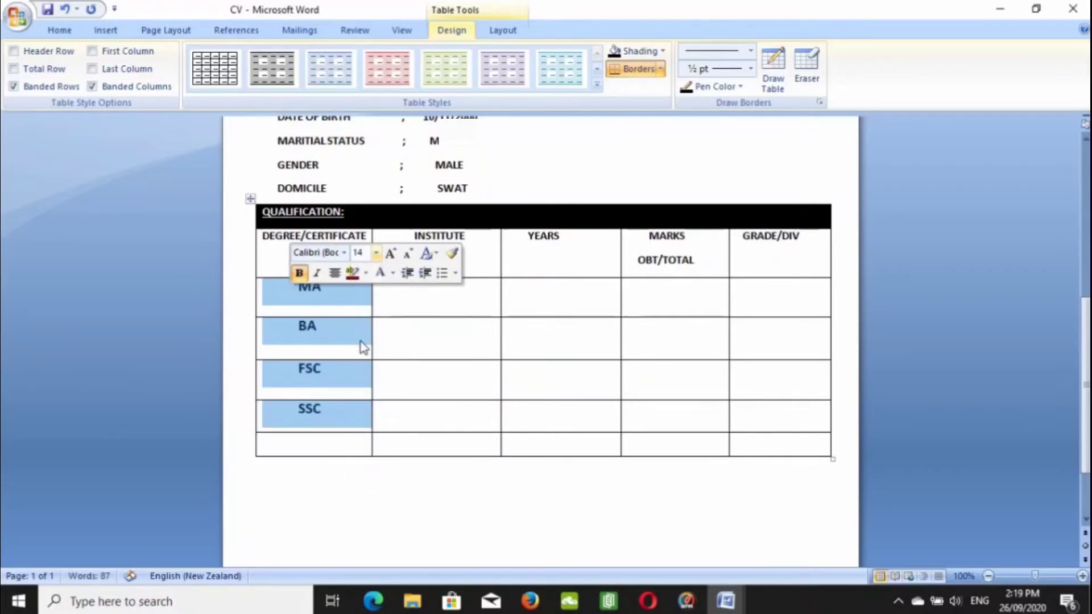
click(388, 341)
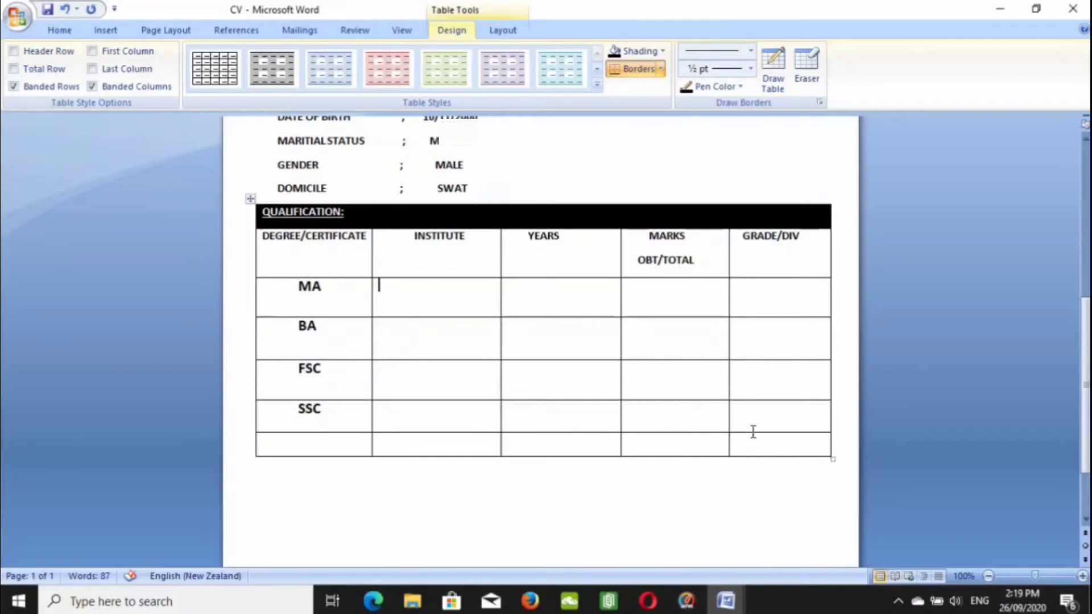
drag(836, 451, 331, 455)
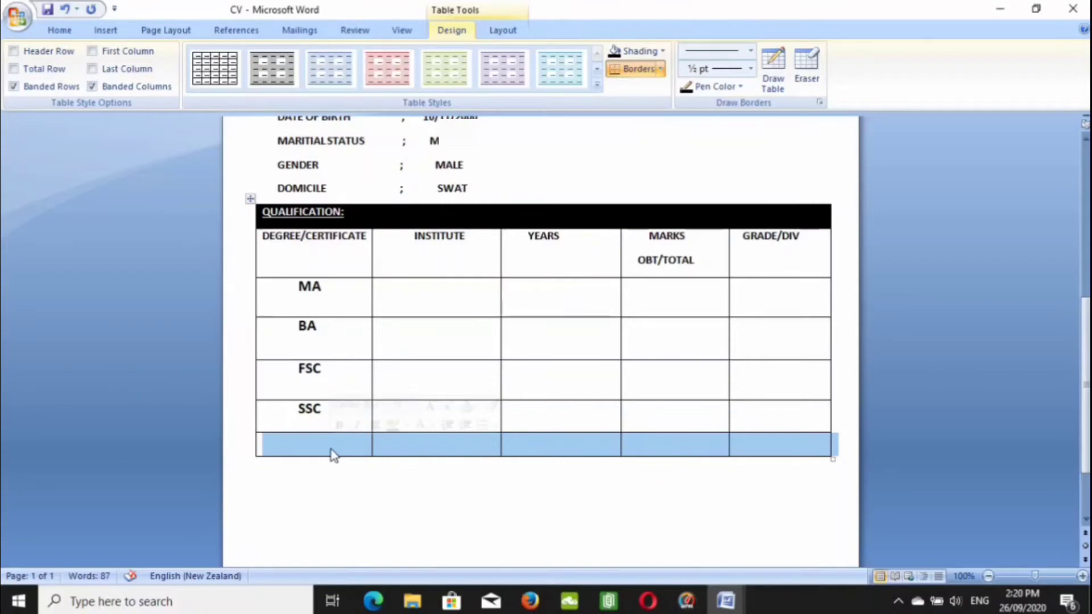
Step: Delete the empty bottom row of the qualification table with Delete entire row
scroll(331, 455, down, 1)
right_click(318, 426)
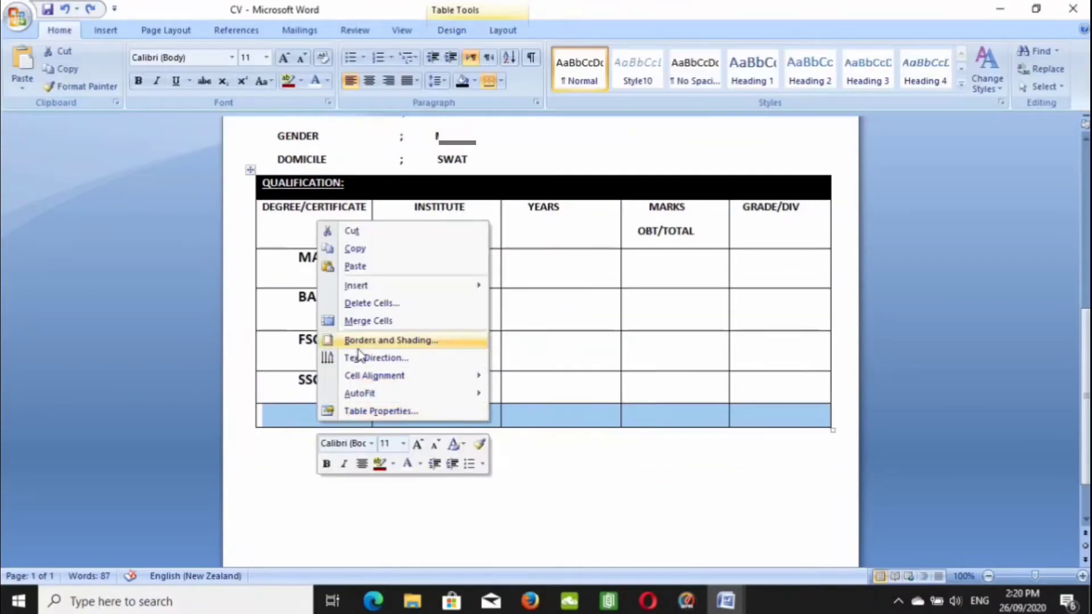
click(375, 304)
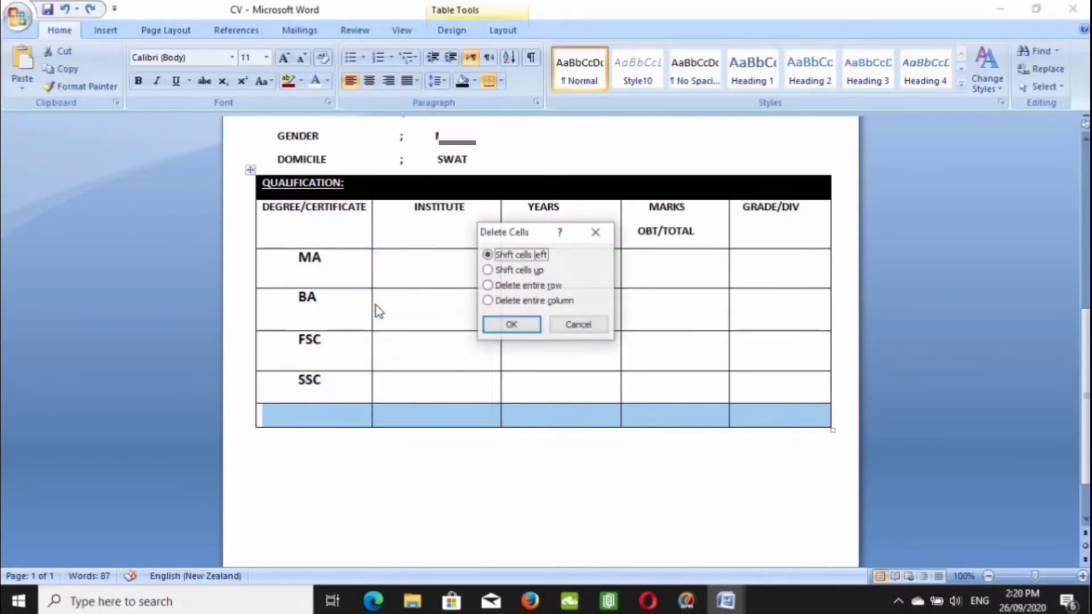
click(497, 286)
click(503, 320)
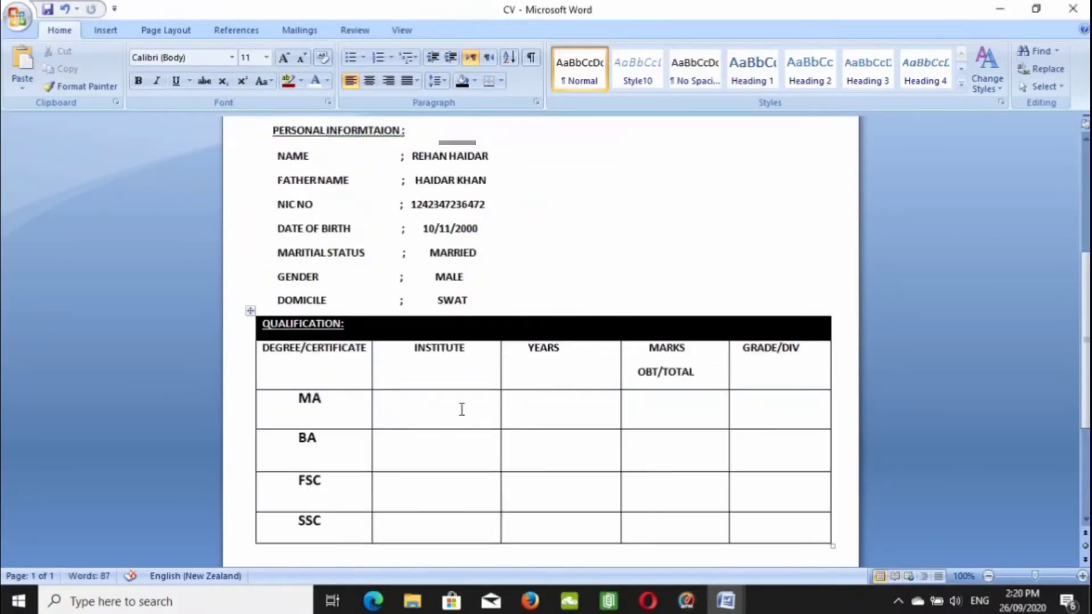
click(460, 409)
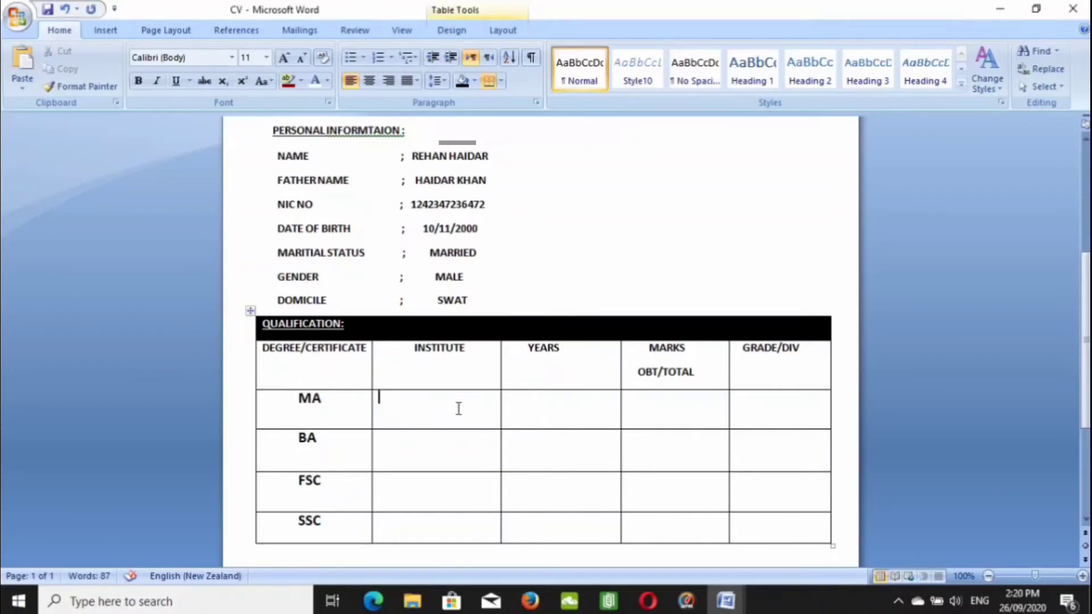
Step: Fill the MA row with UNIVERSITY OF SWAT, 2018, 800/1100 and grade B, in bold
text(UNIVE)
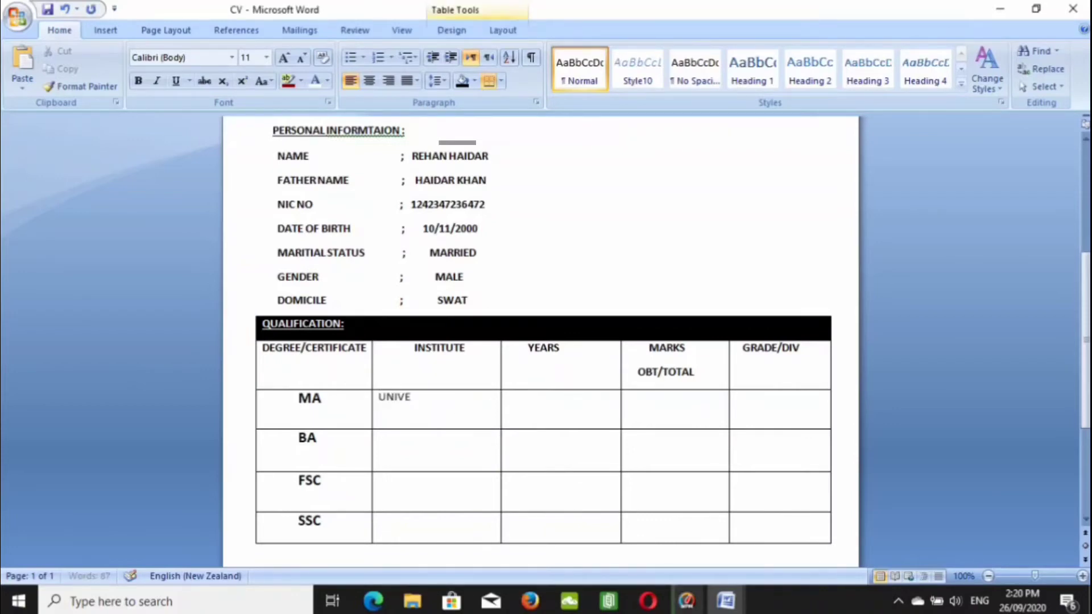
text(RS)
text(T)
text(ITY OF SWAT)
key(Tab)
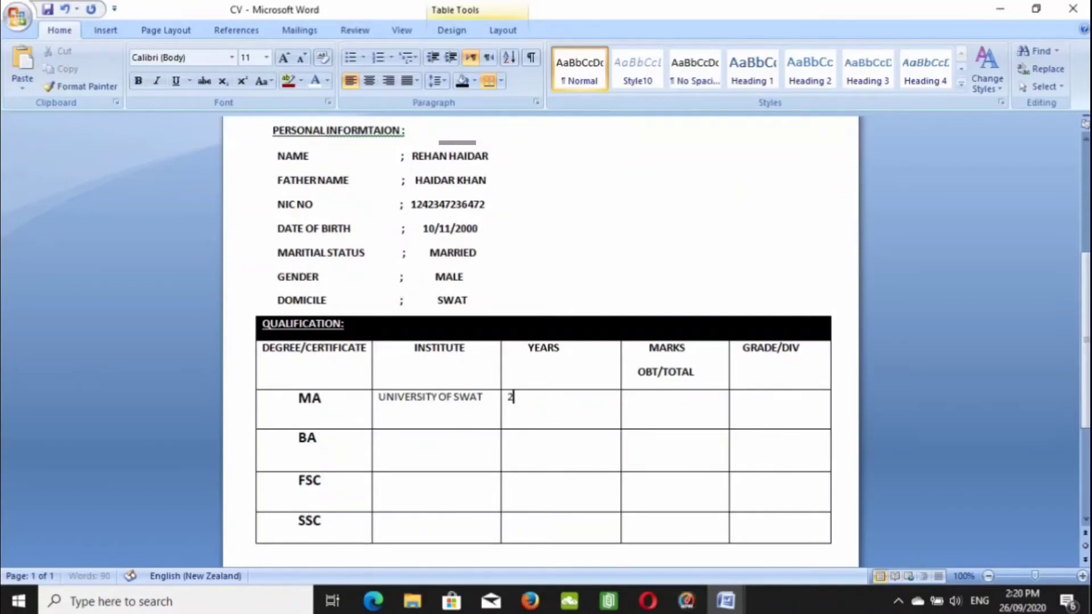
text(2018)
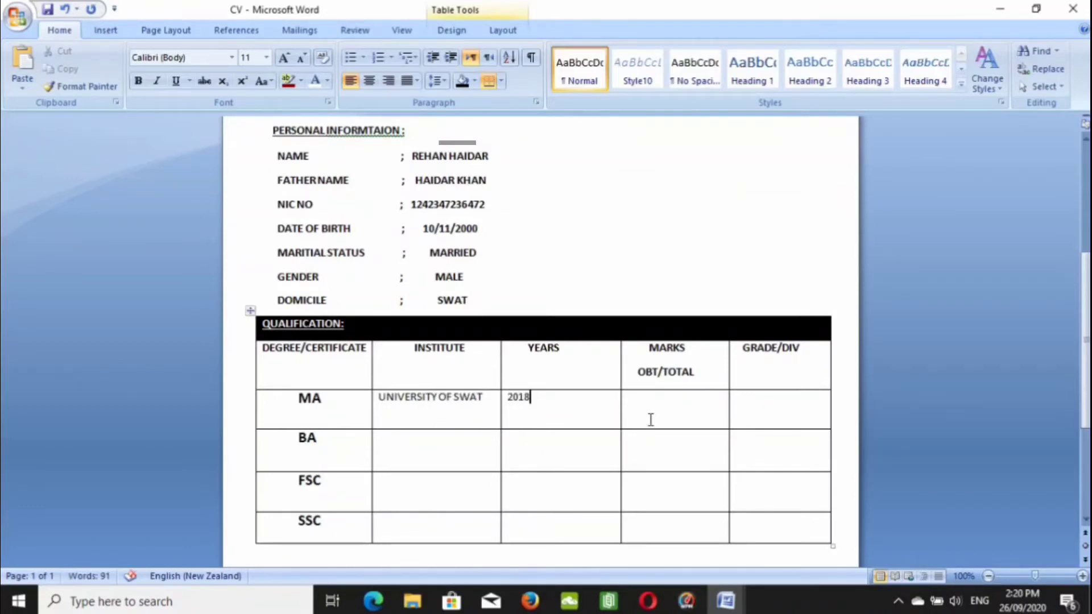
click(650, 419)
text(800/)
text(1100)
click(771, 402)
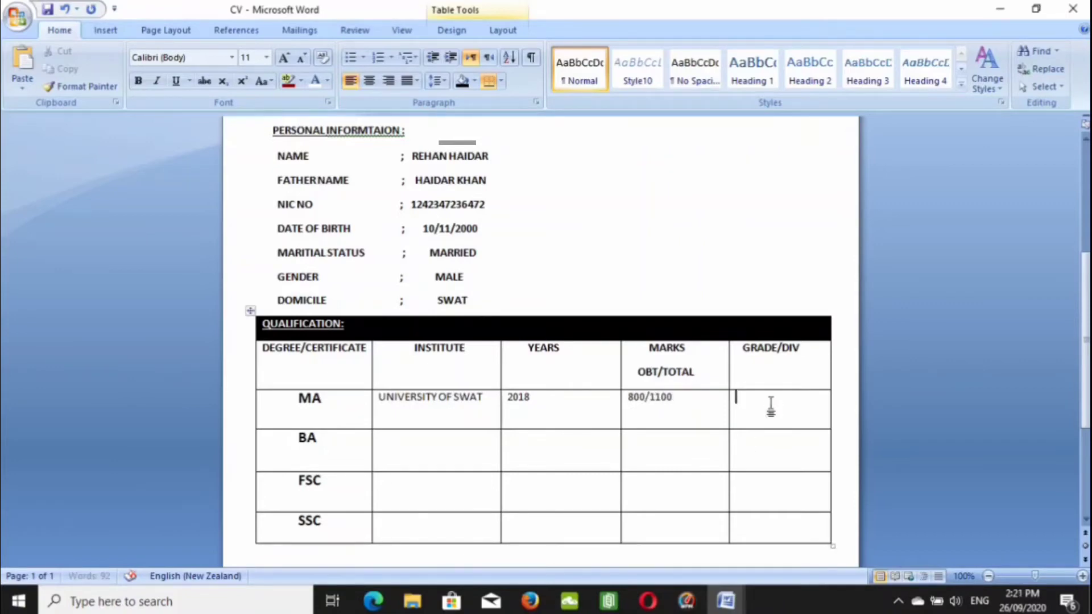
text(B)
drag(771, 403, 468, 408)
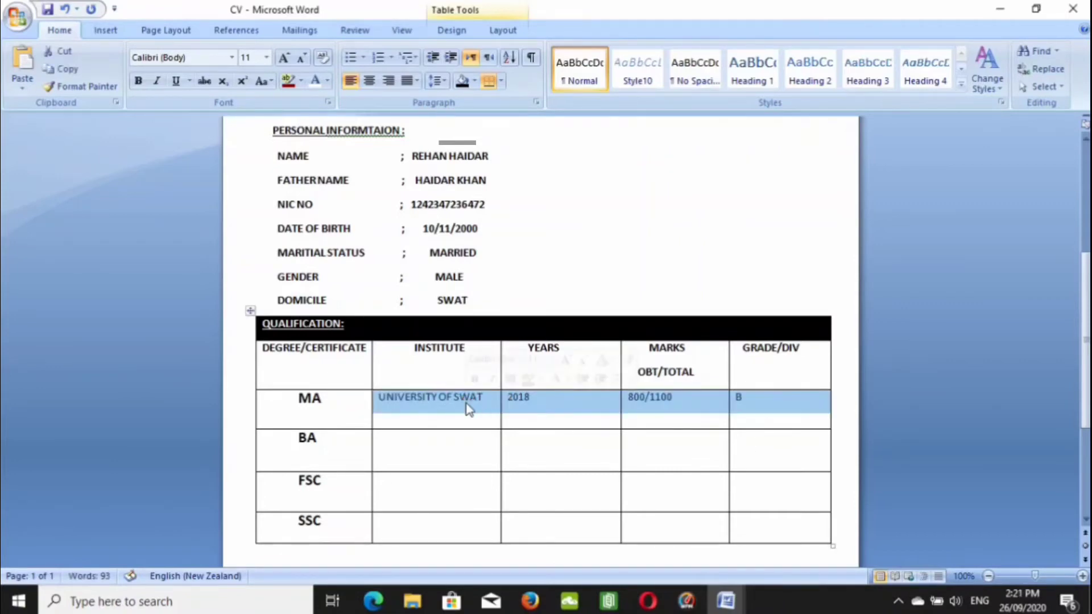
key(ctrl+b)
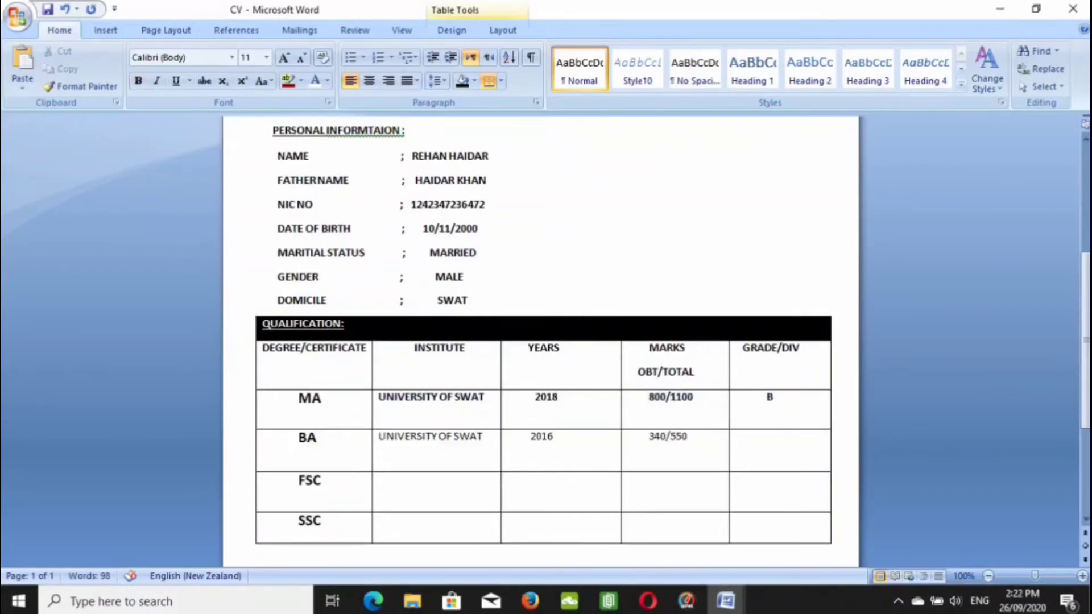
Step: Complete the BA, FSC and SSC rows down to MPS 2012 and make them bold
text(B)
click(752, 436)
click(451, 481)
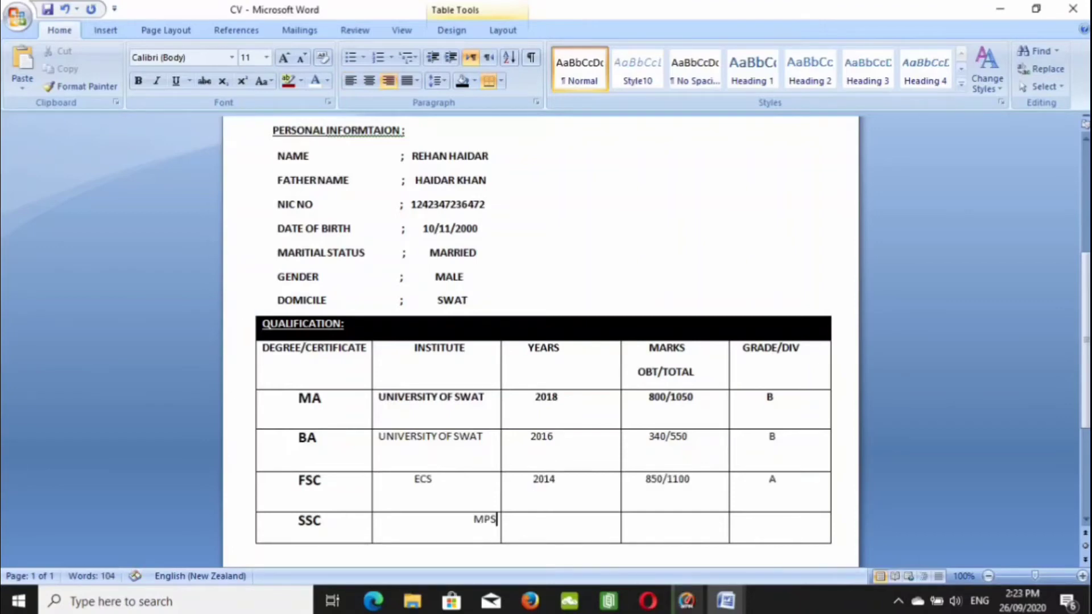
click(464, 526)
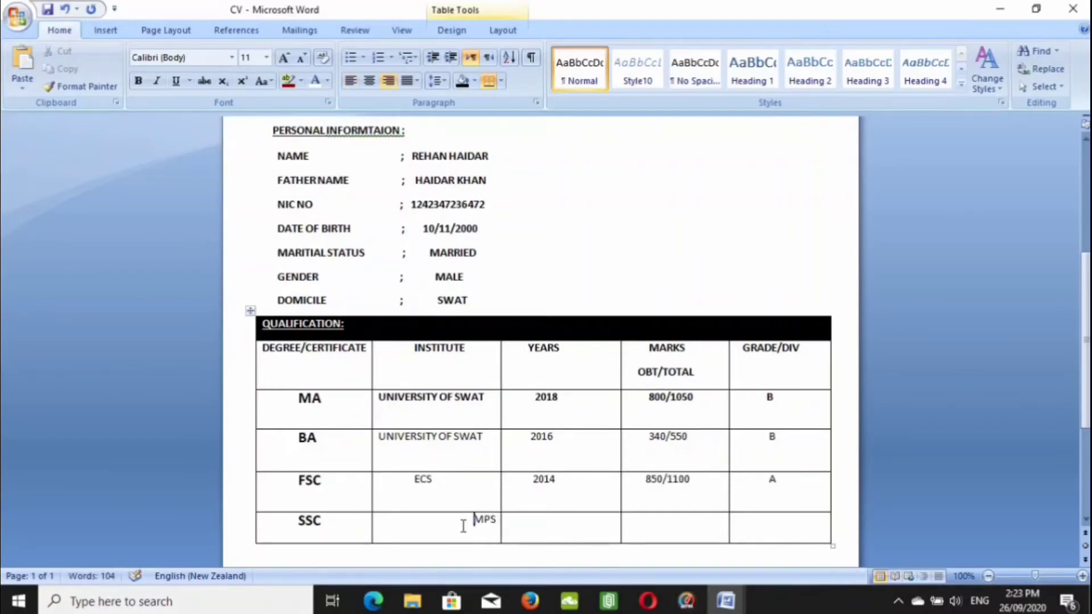
key(BackSpace)
key(BackSpace)
key(BackSpace)
key(BackSpace)
key(BackSpace)
key(BackSpace)
key(BackSpace)
key(BackSpace)
key(BackSpace)
key(space)
key(space)
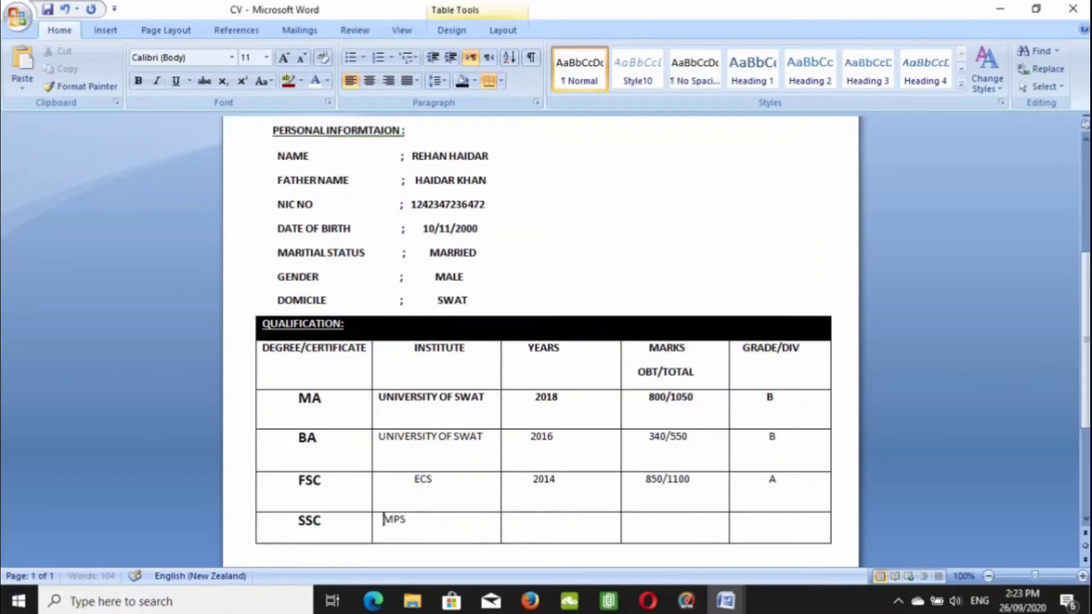
key(space)
key(space)
key(space)
key(space)
key(space)
key(space)
key(space)
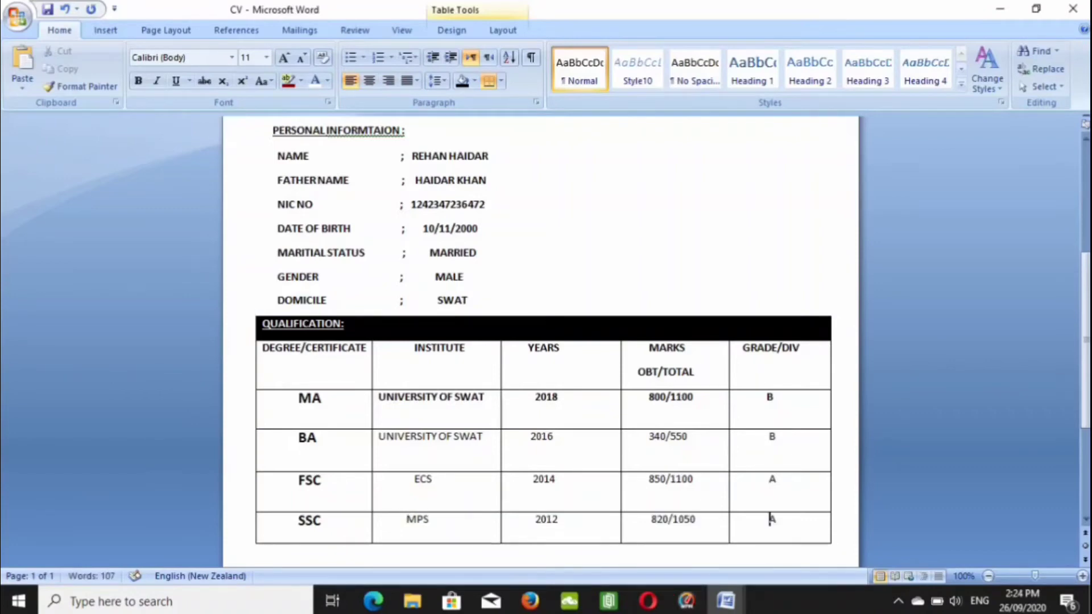
drag(790, 435, 455, 526)
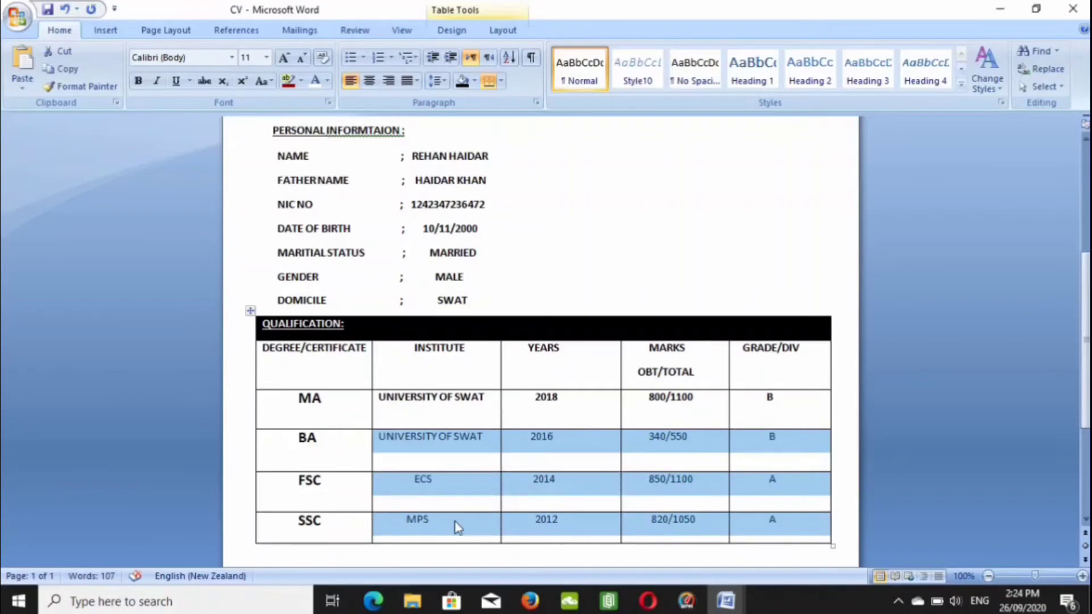
key(ctrl+b)
click(793, 433)
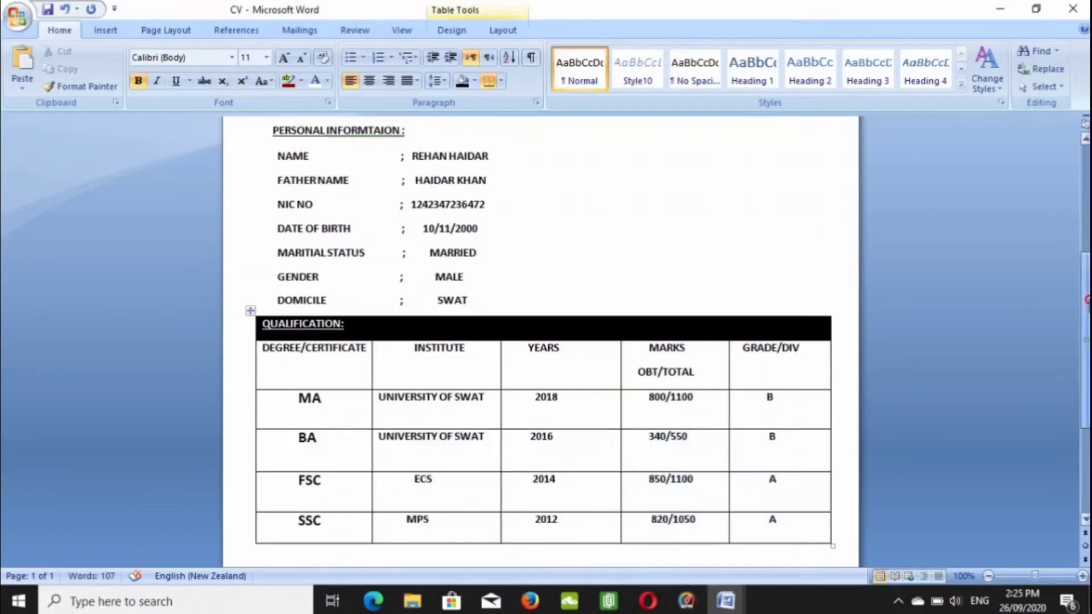
drag(1086, 299, 1087, 310)
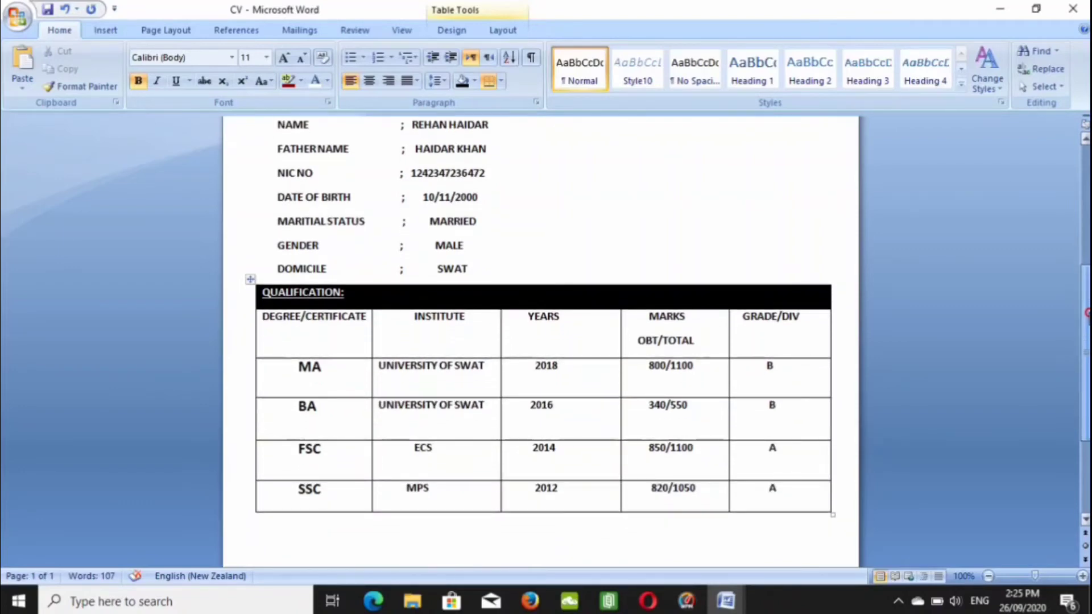
scroll(733, 315, down, 3)
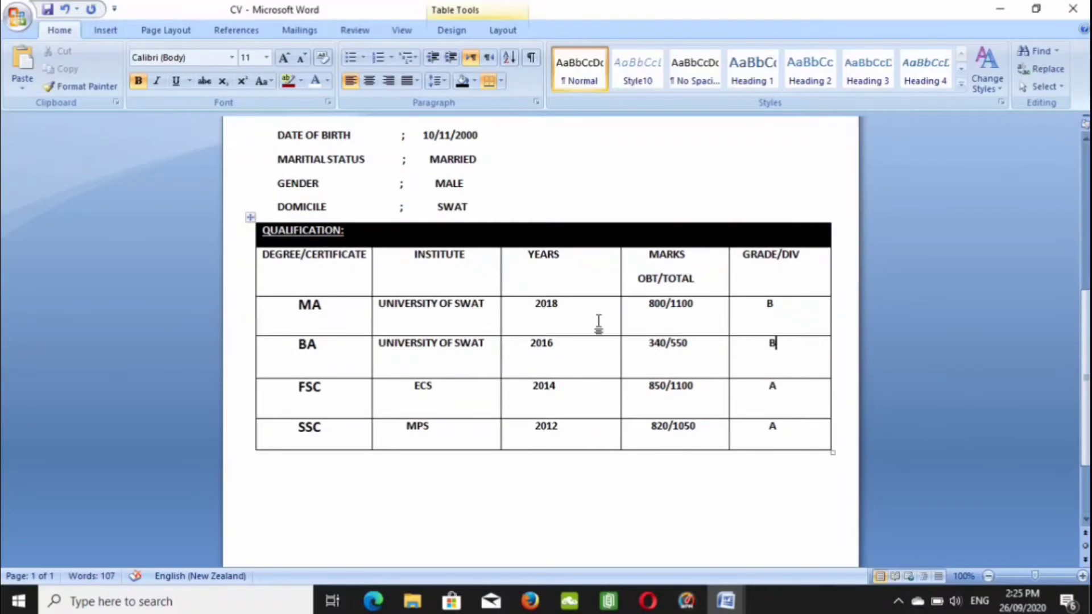
click(523, 348)
Step: Draw a page-wide rounded rectangle below the table containing the text 'COMPUTER SKILL:'
scroll(661, 293, down, 5)
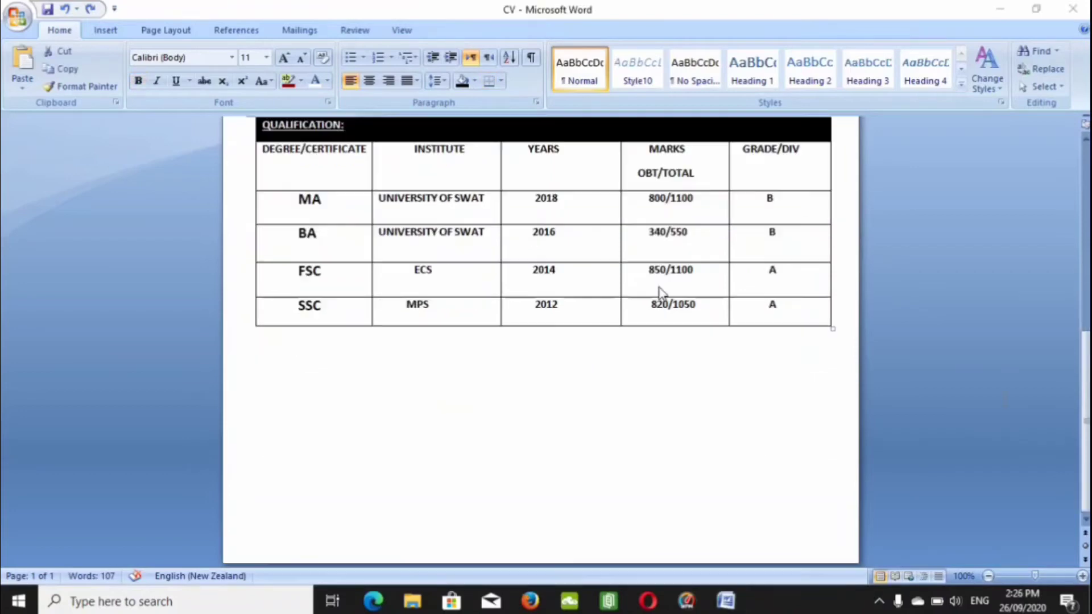
click(108, 33)
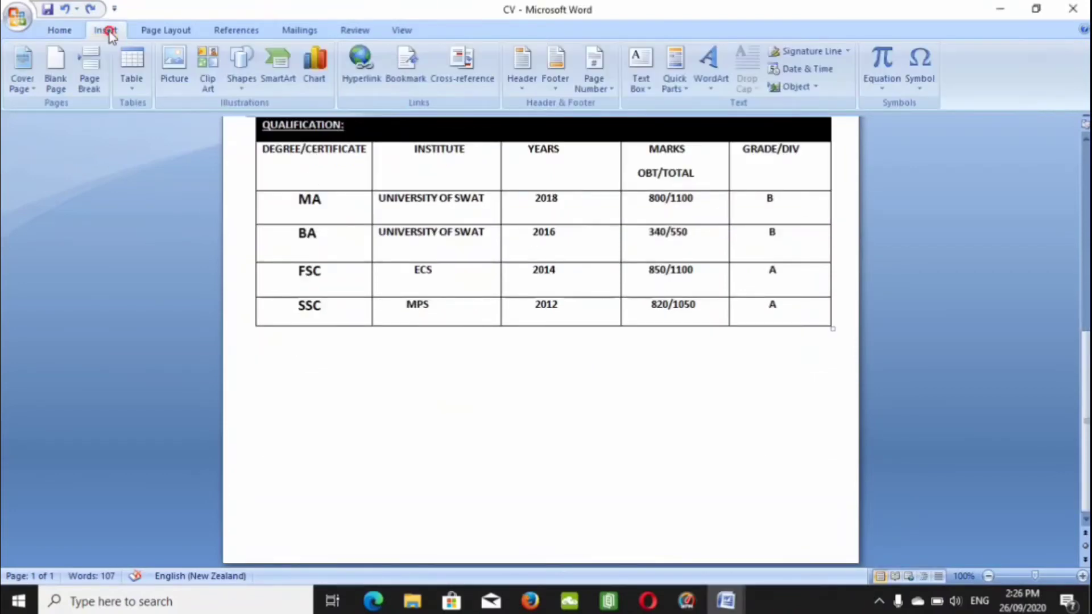
click(241, 85)
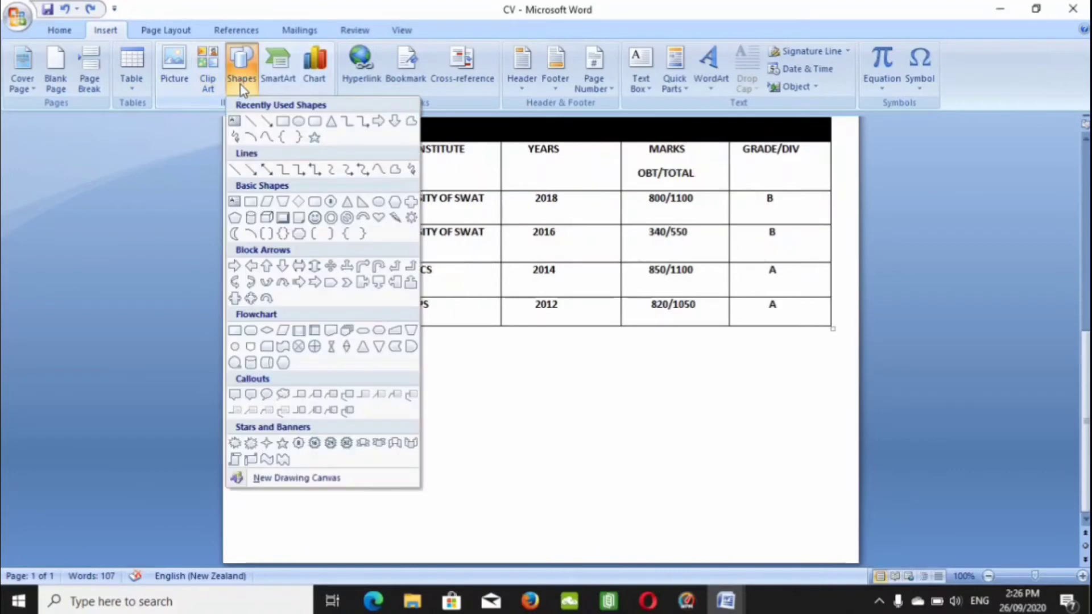
click(316, 122)
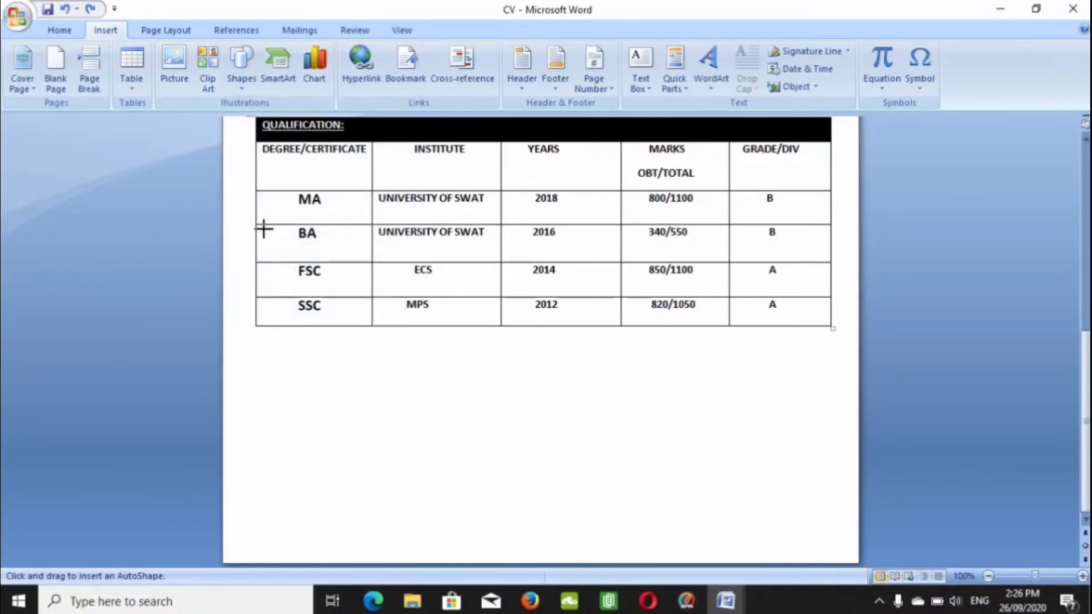
drag(255, 340, 837, 361)
right_click(444, 353)
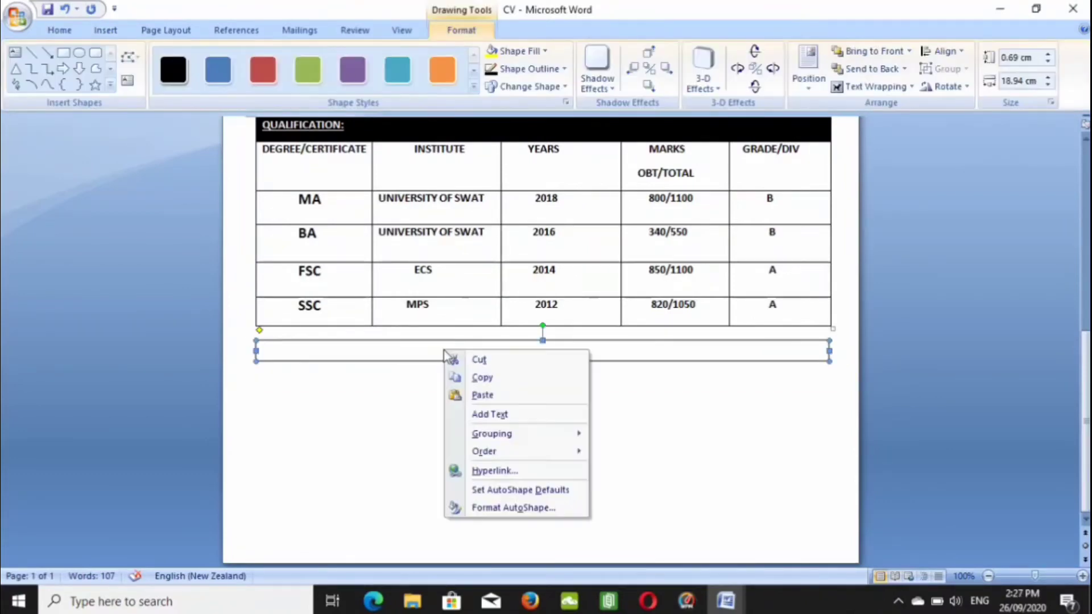
click(490, 414)
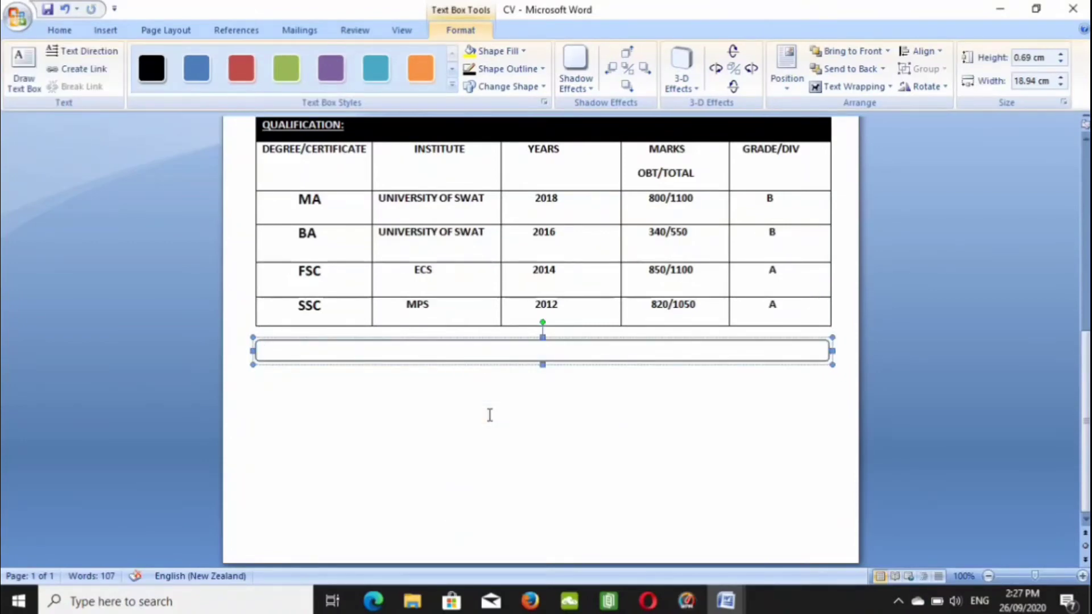
text(COMPUTER SKILL)
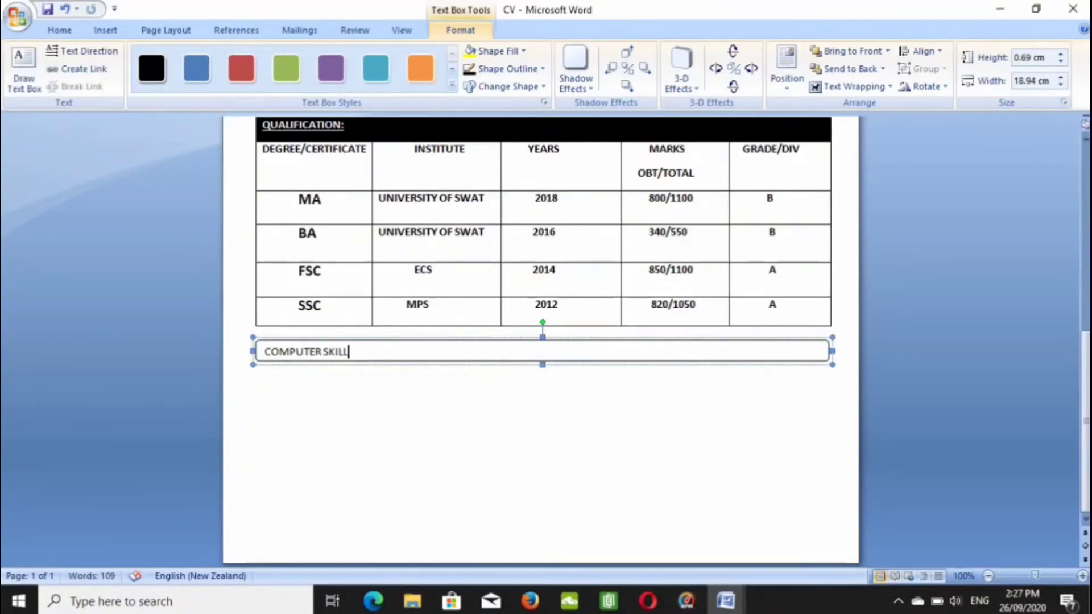
text(:)
click(105, 29)
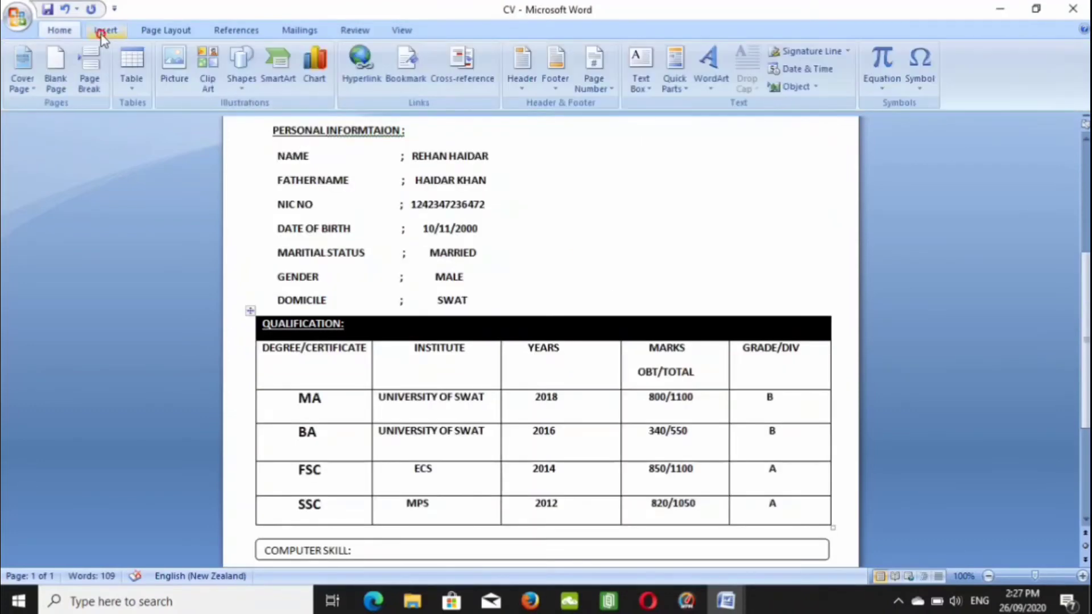
Step: Insert an empty simple text box and start a round-bulleted list in it
click(635, 86)
click(685, 171)
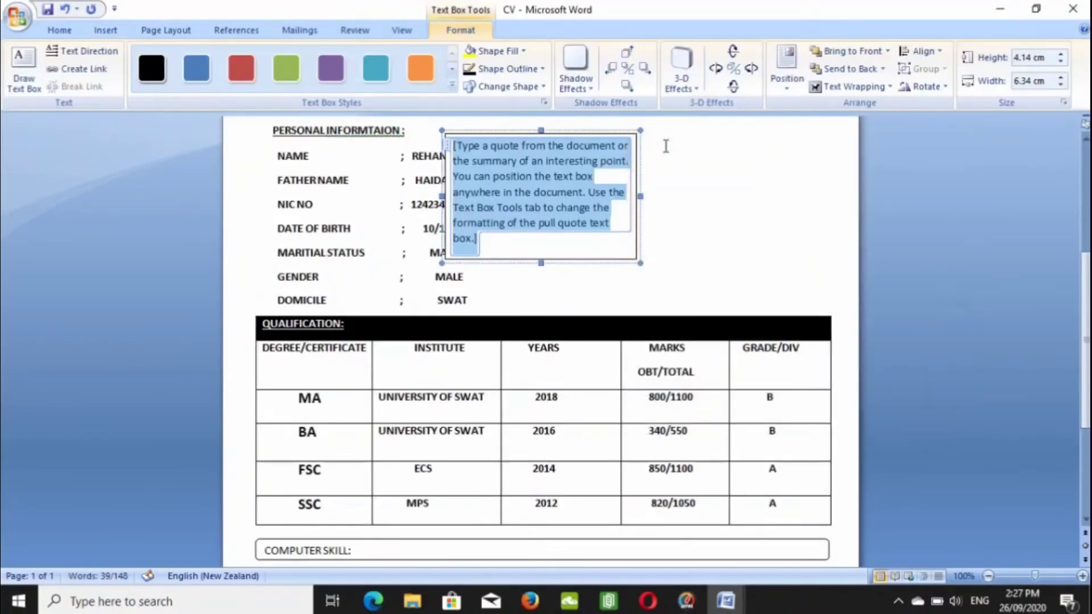
key(Delete)
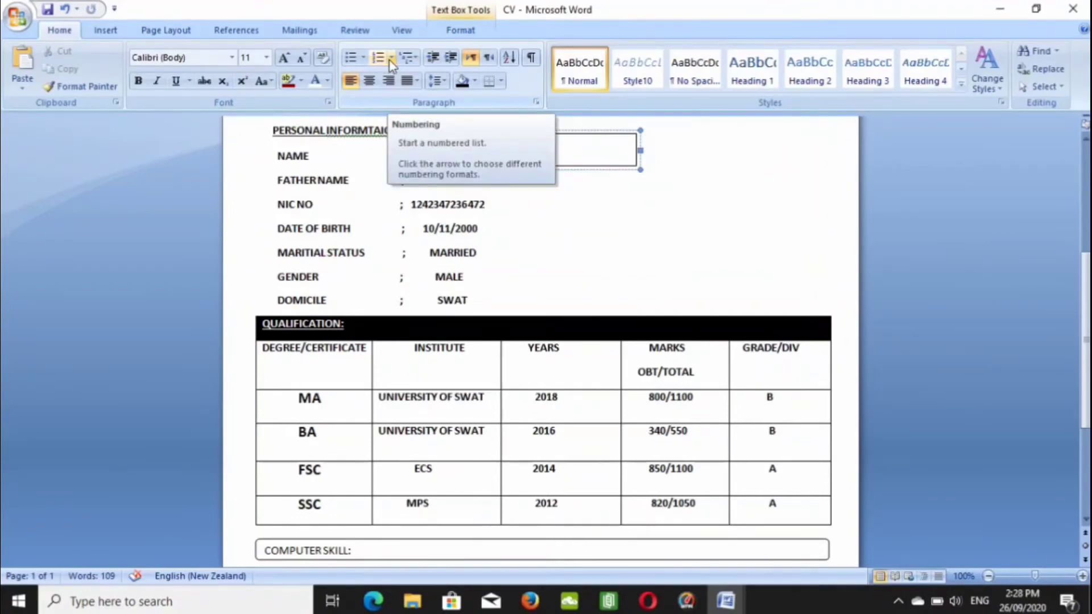
click(365, 58)
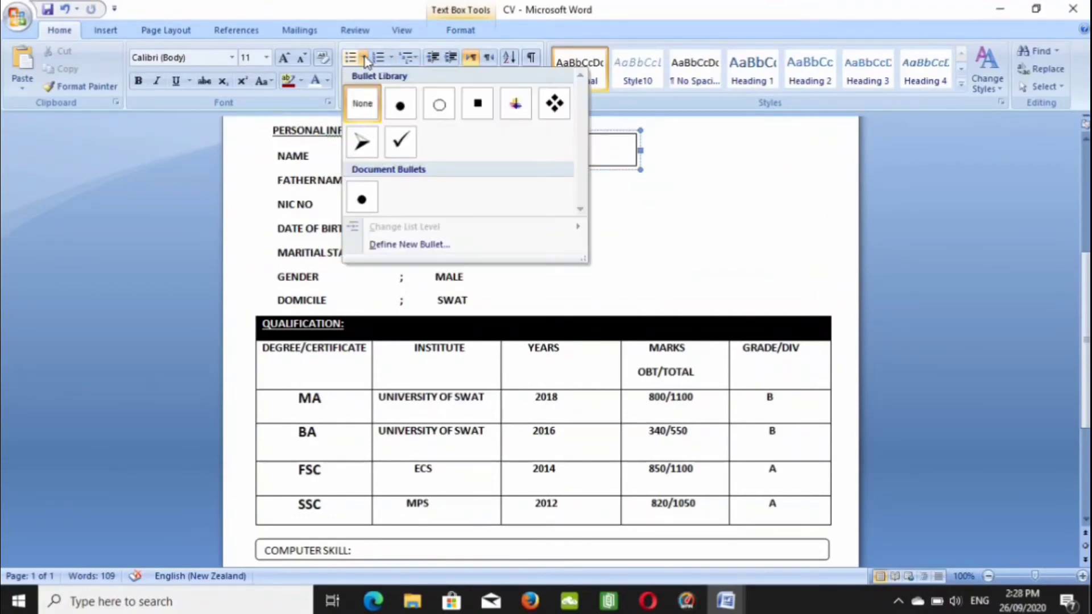
click(400, 104)
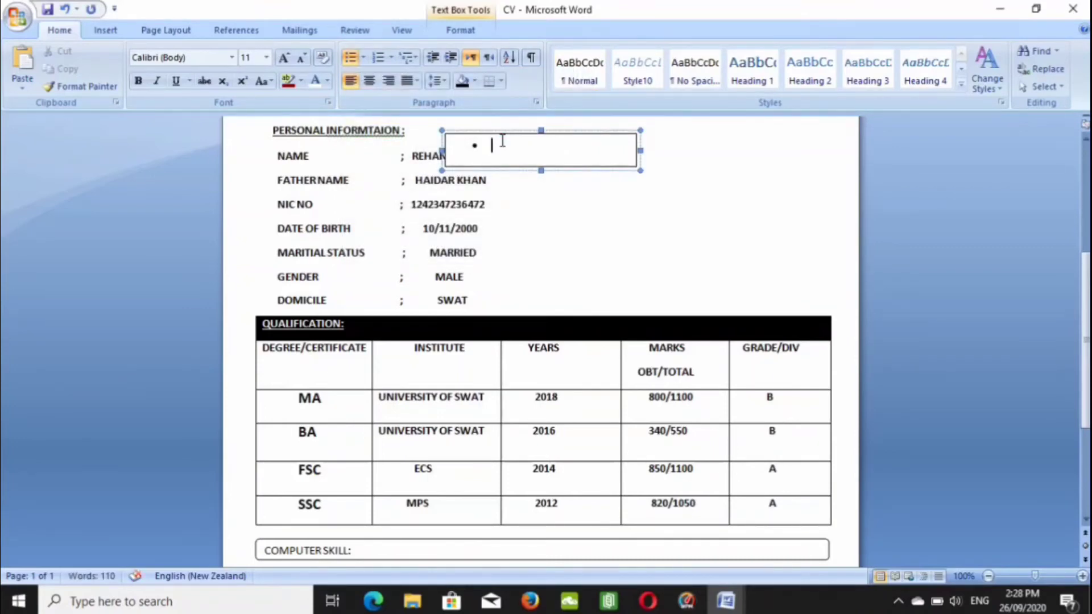
right_click(503, 142)
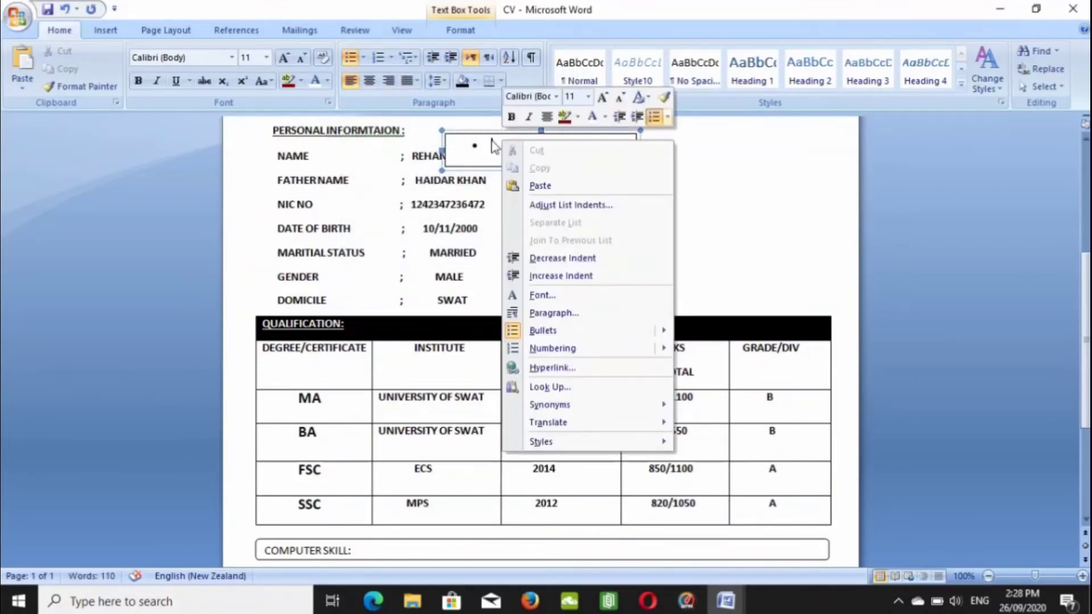
click(492, 145)
Step: Type the bullets MS OFFICE, PHOTOSHOP and 40 SPEED PER MINT in capitals, then bold them
key(Caps_Lock)
text(m)
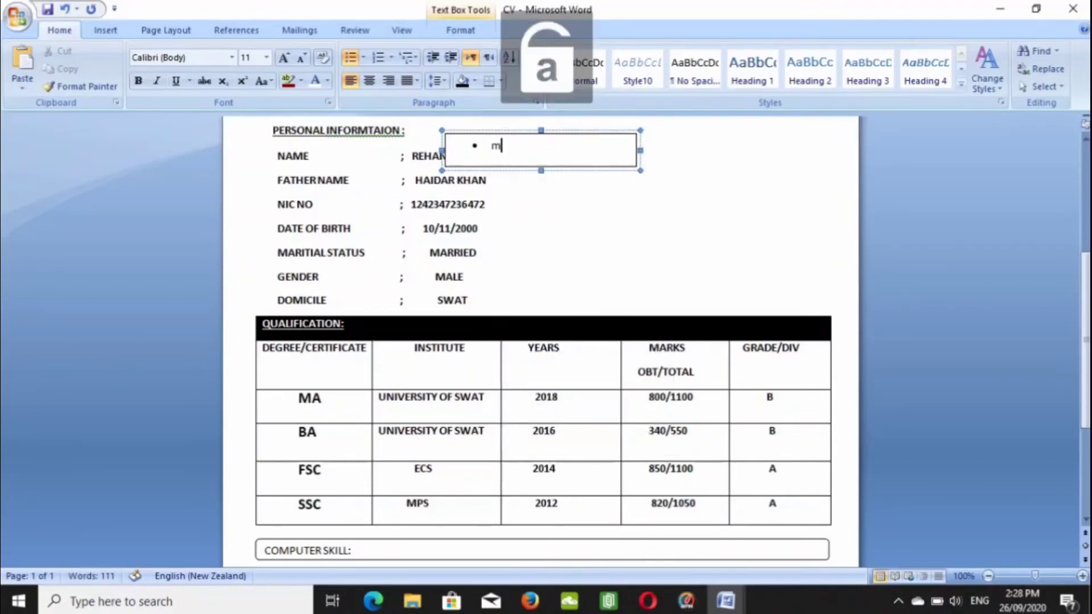
key(Caps_Lock)
text(M)
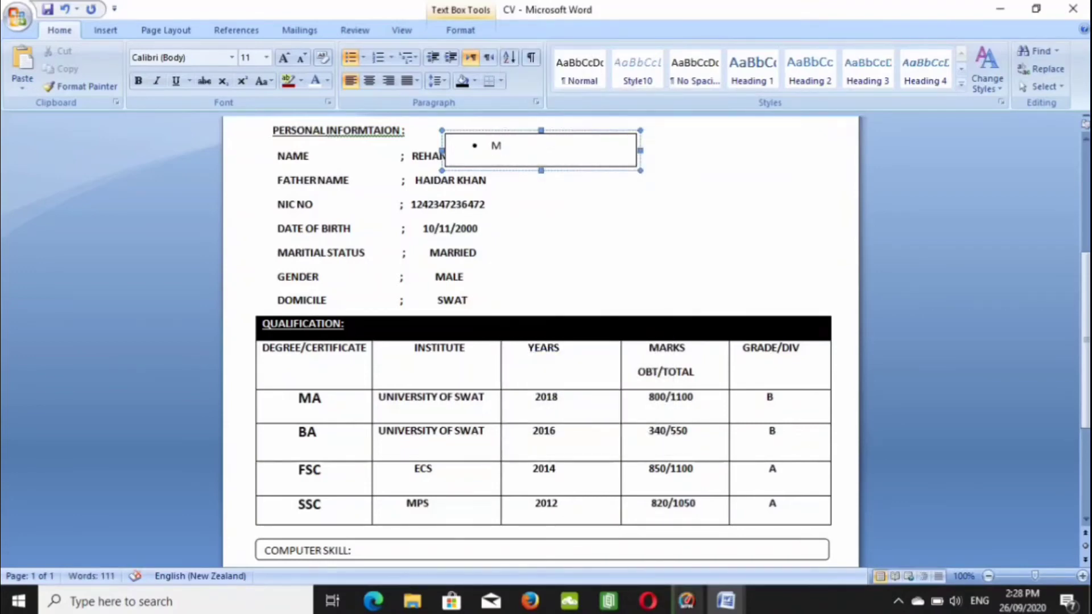
text(S OFFICE)
key(Return)
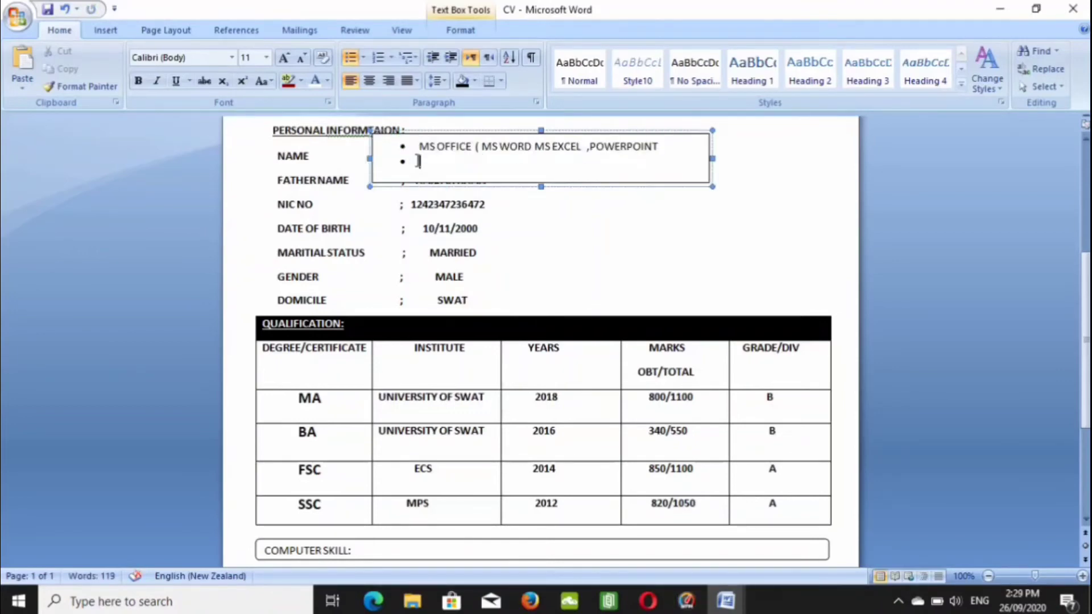
text(PHOTOSH)
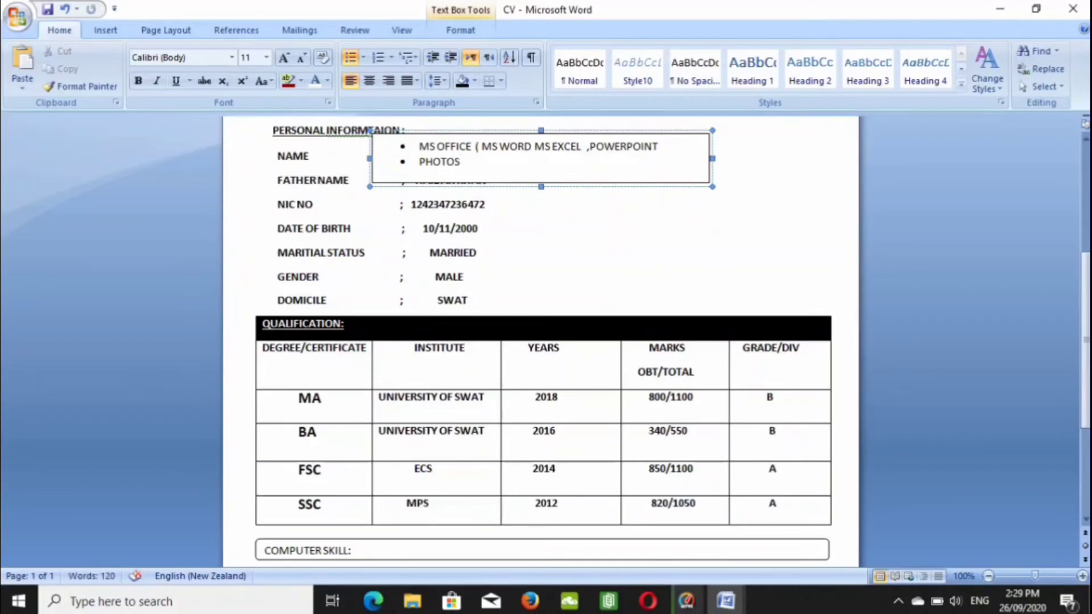
text(OP)
key(Return)
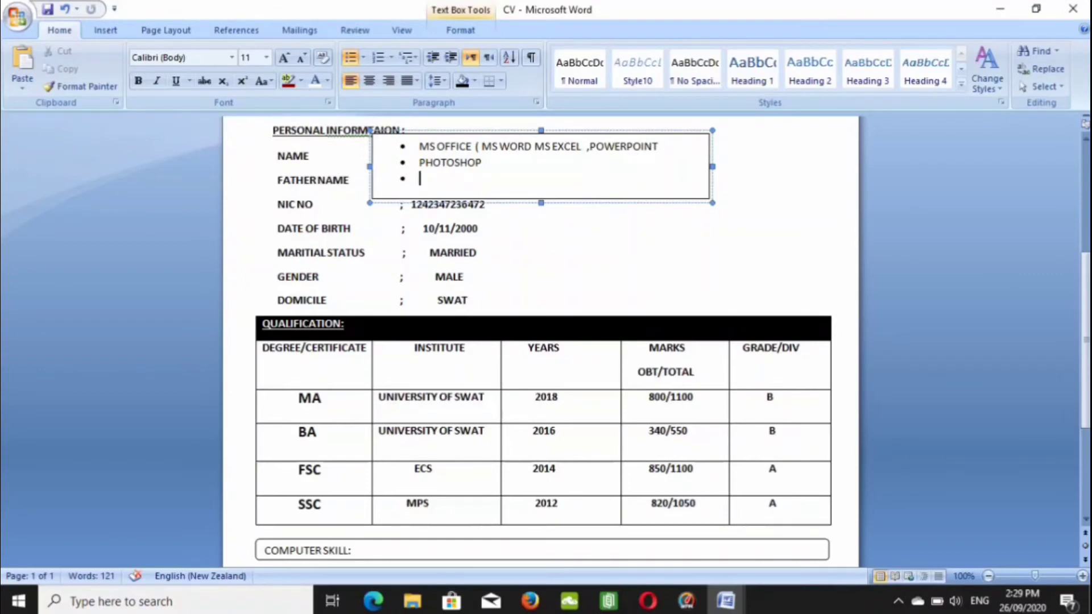
text(INER)
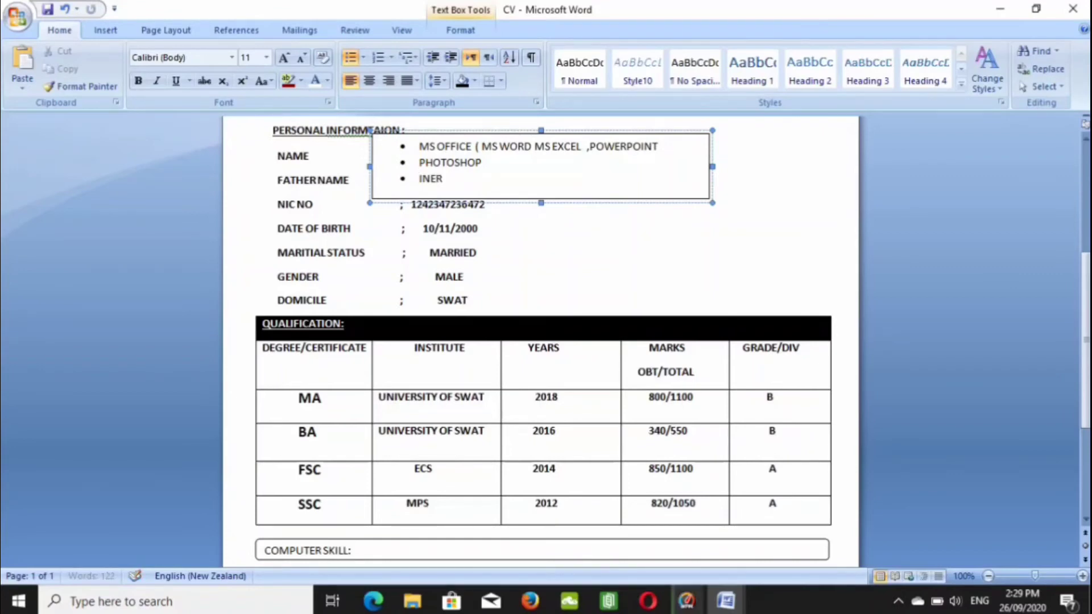
key(BackSpace)
key(BackSpace)
text(TERNET)
text( SUR)
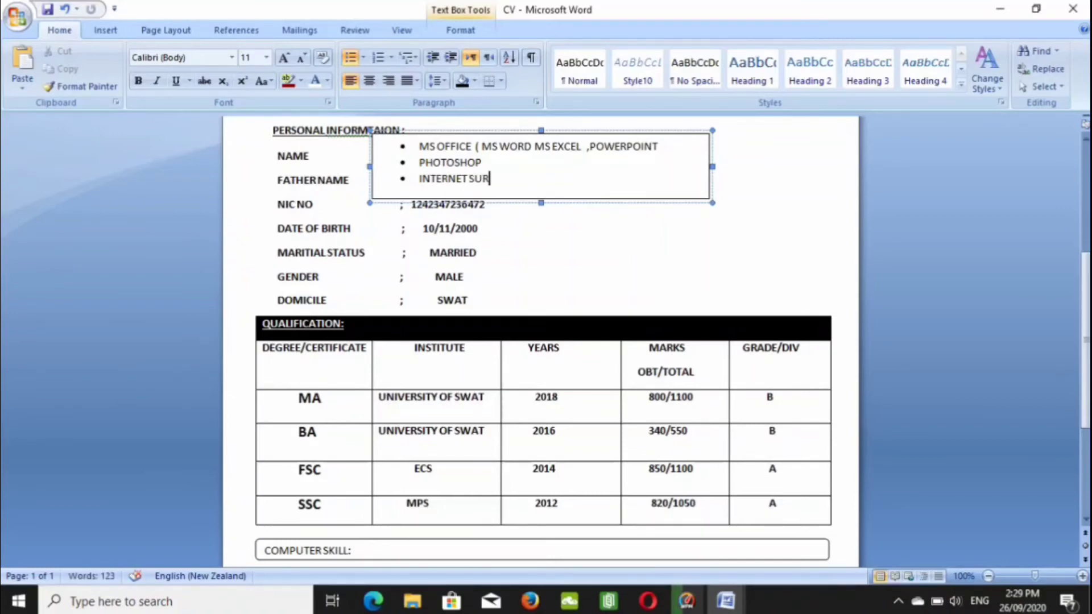
key(ctrl+z)
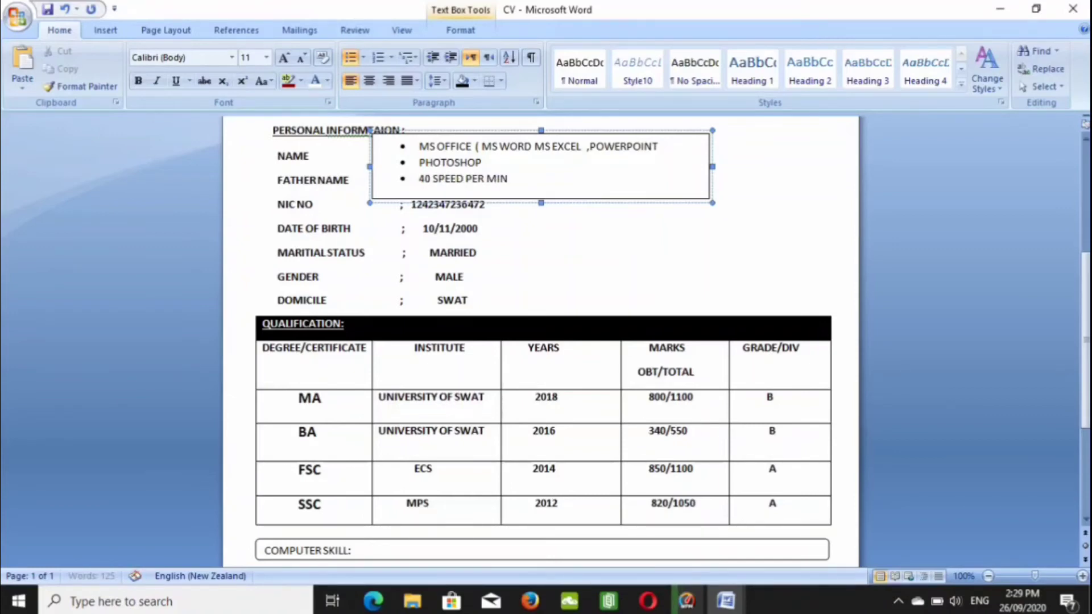
text(T)
drag(521, 178, 421, 154)
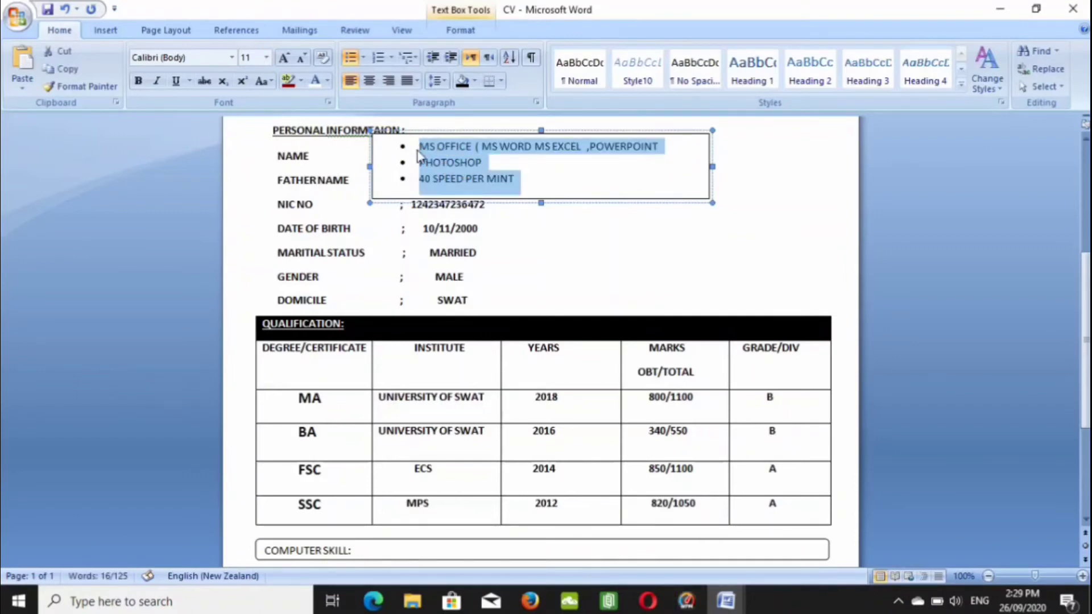
key(ctrl+b)
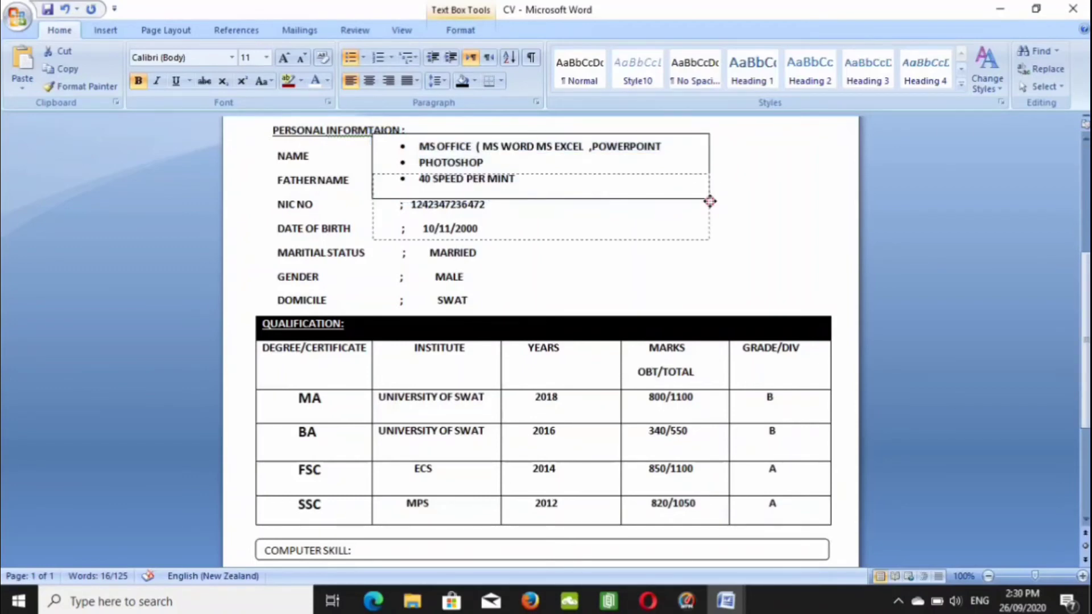
Step: Move the three-bullet skills box under the COMPUTER SKILL heading and set its outline to No Outline
drag(709, 167, 718, 445)
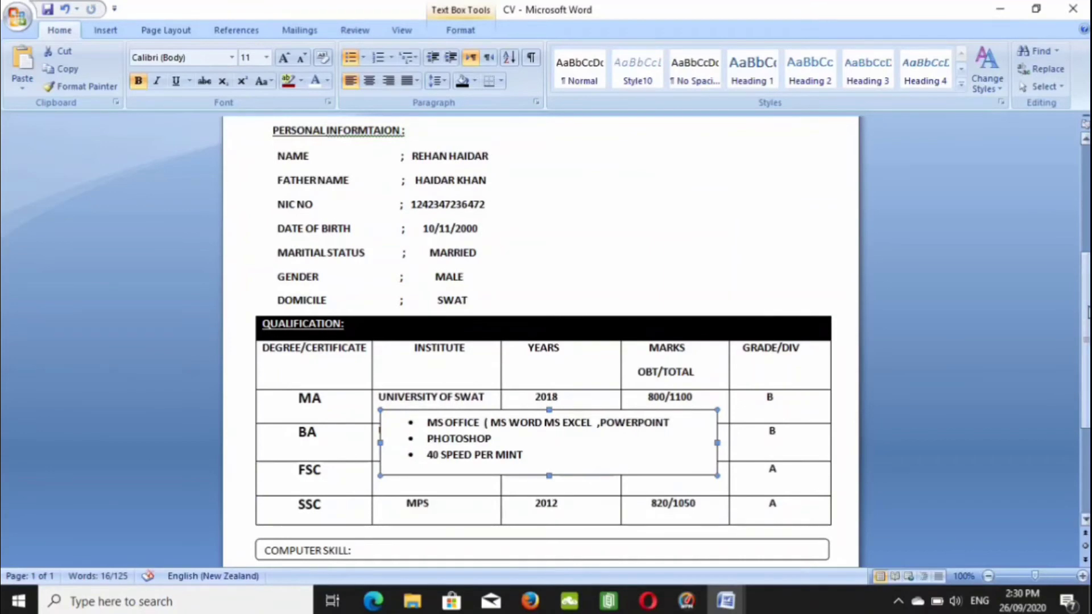
scroll(789, 295, down, 4)
scroll(788, 294, down, 2)
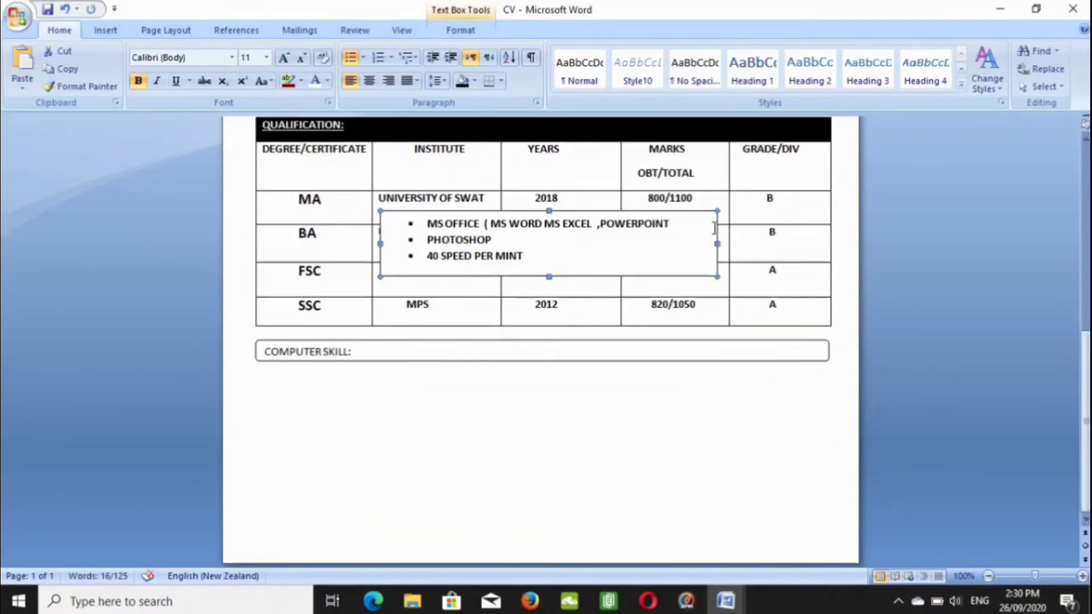
drag(714, 213, 636, 373)
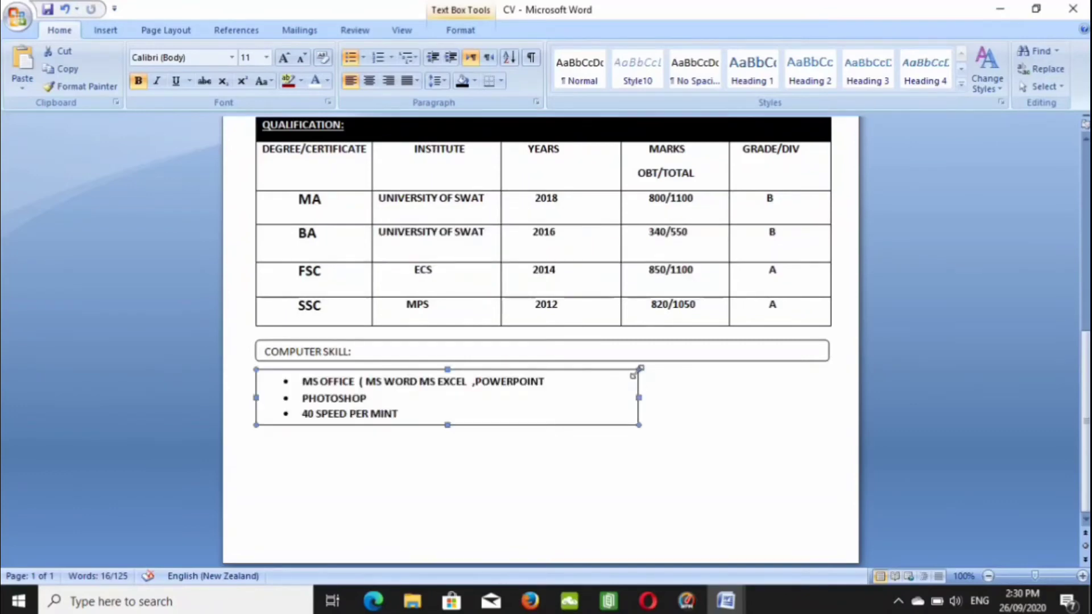
double_click(635, 376)
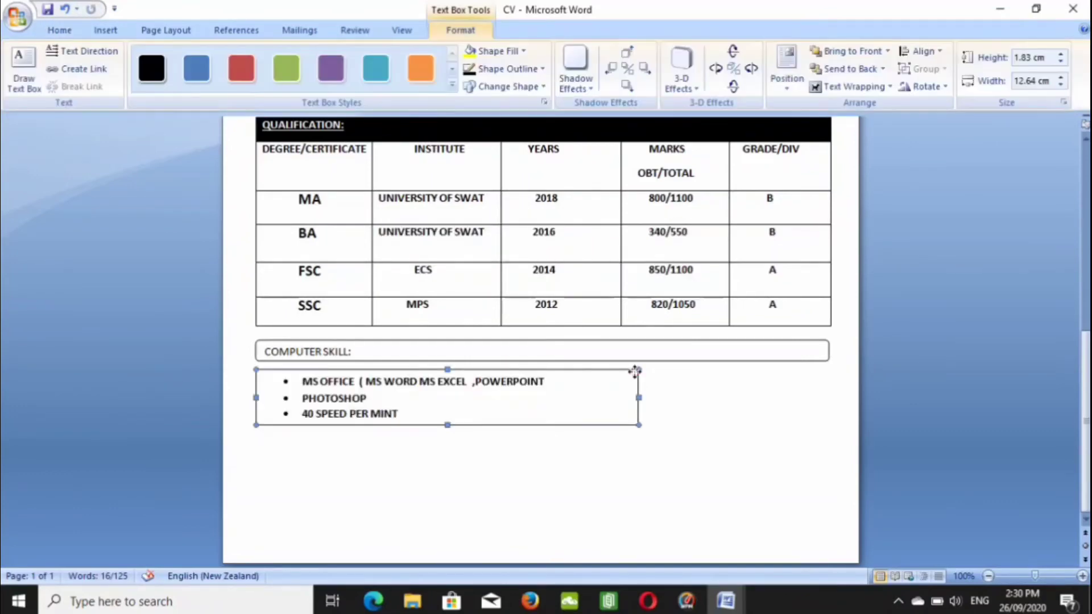
click(523, 69)
click(524, 209)
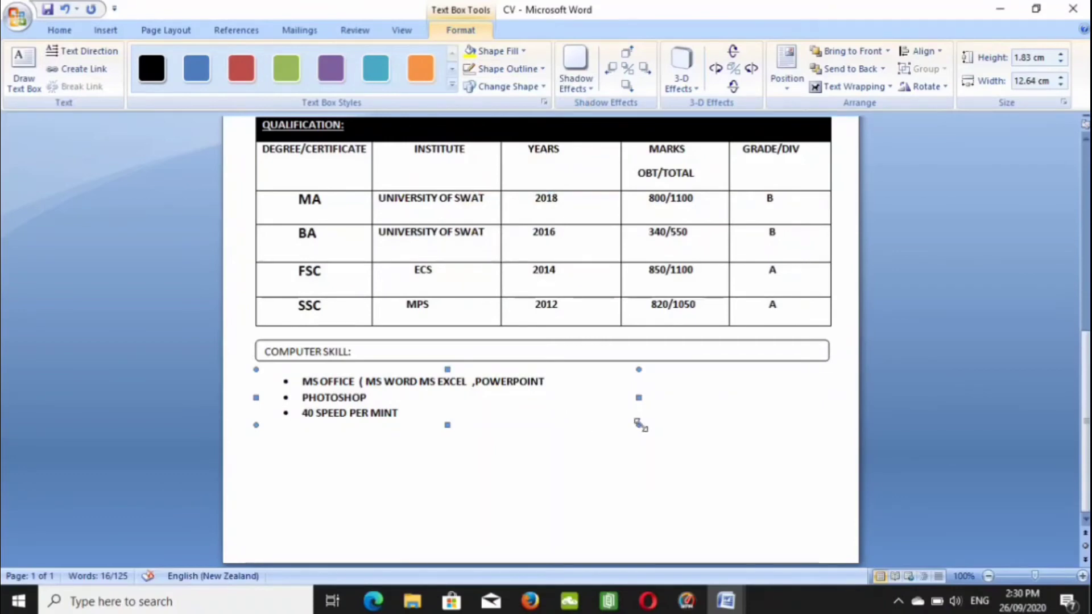
click(649, 430)
Step: Draw a wide rectangle below the skills list and add the text 'WORK EXPERIENCE :'
click(240, 85)
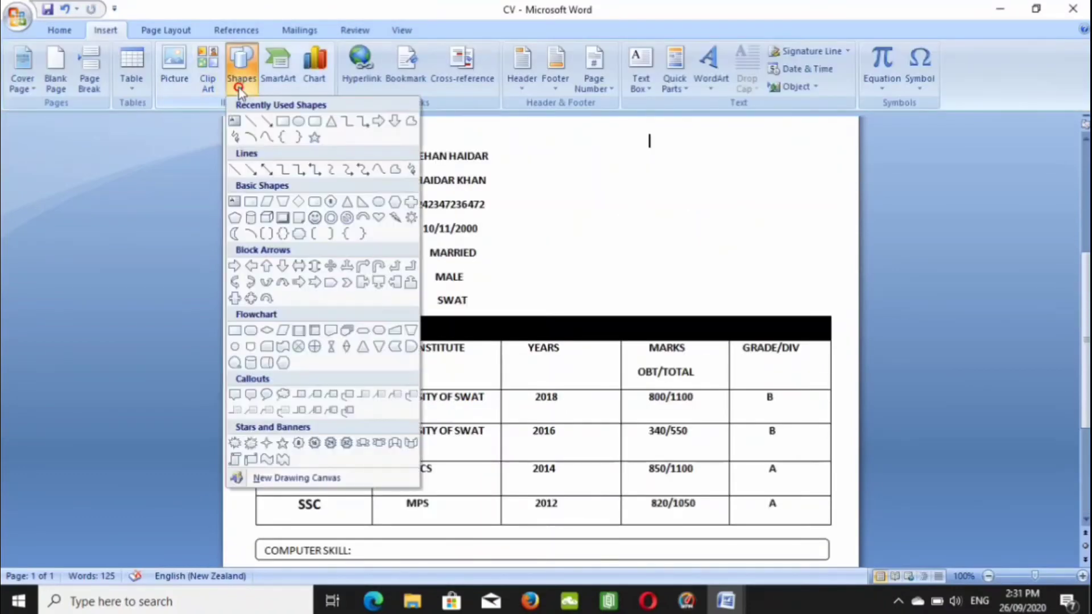
click(317, 125)
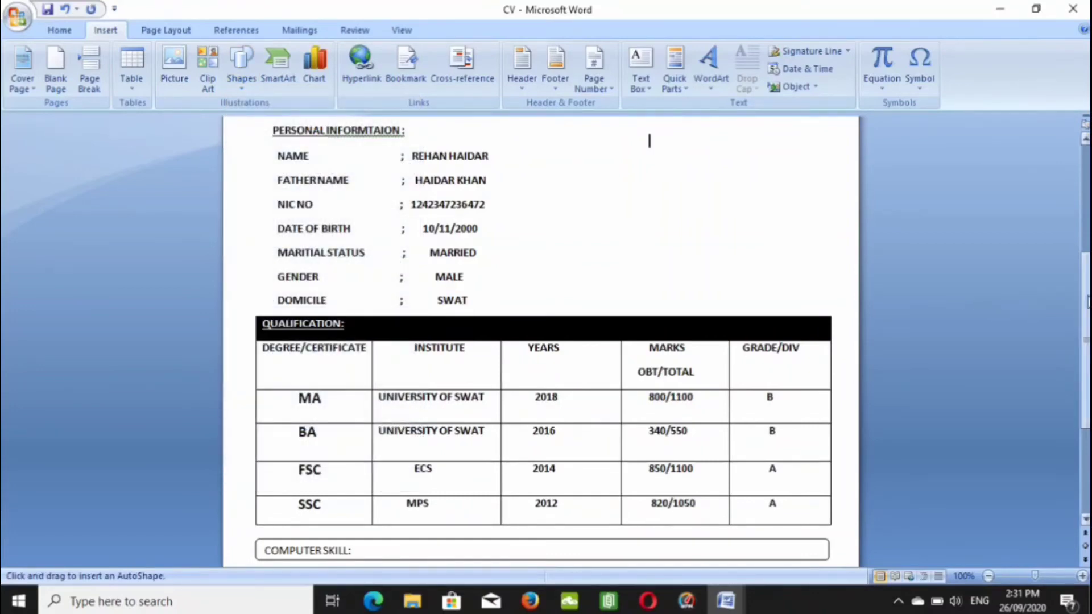
scroll(540, 341, down, 3)
drag(260, 424, 825, 443)
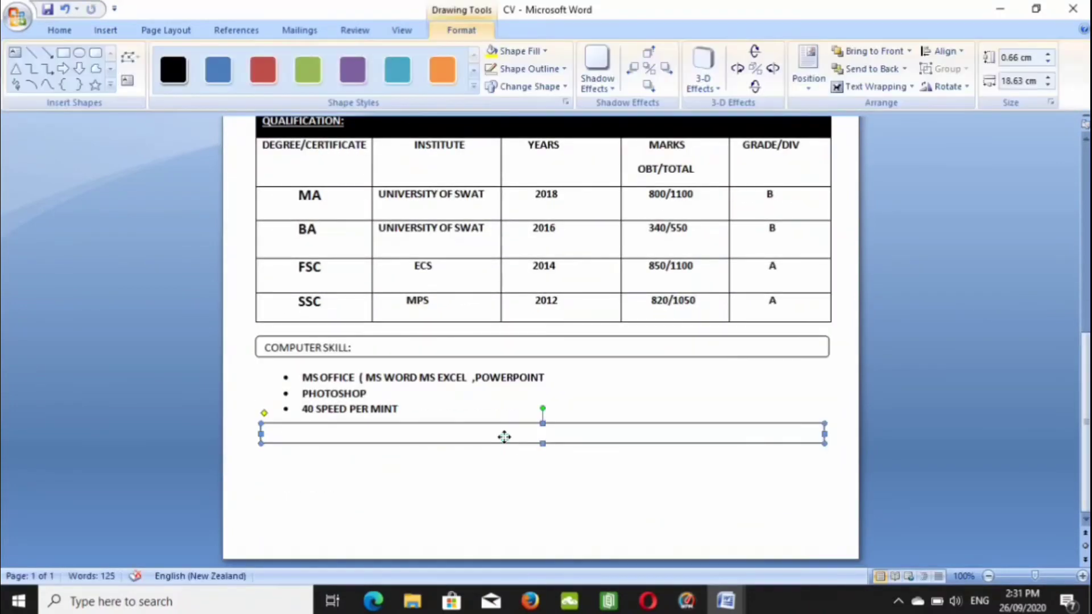
right_click(504, 437)
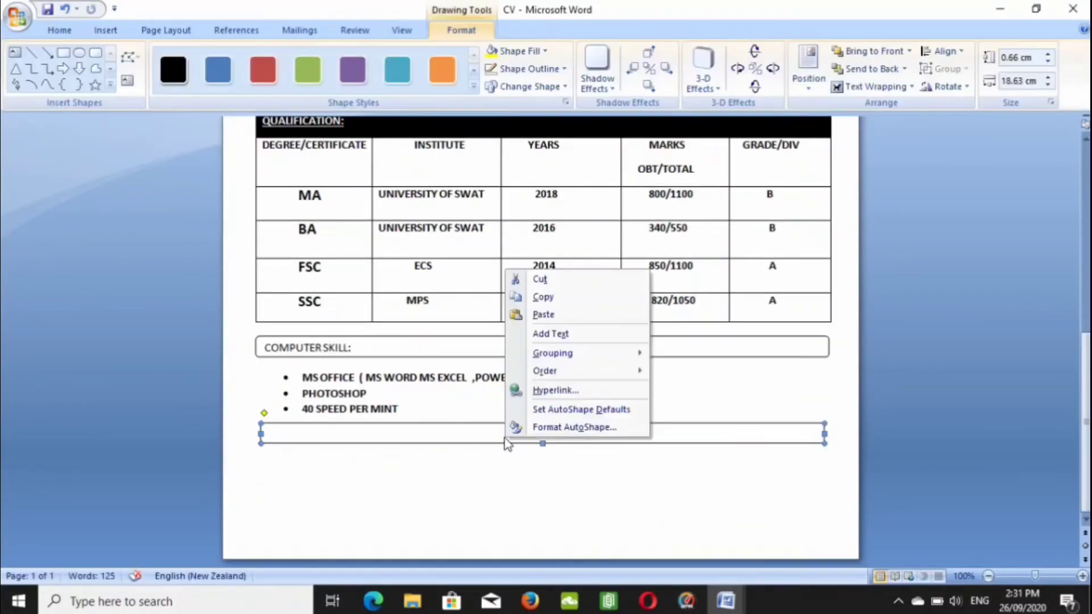
click(550, 335)
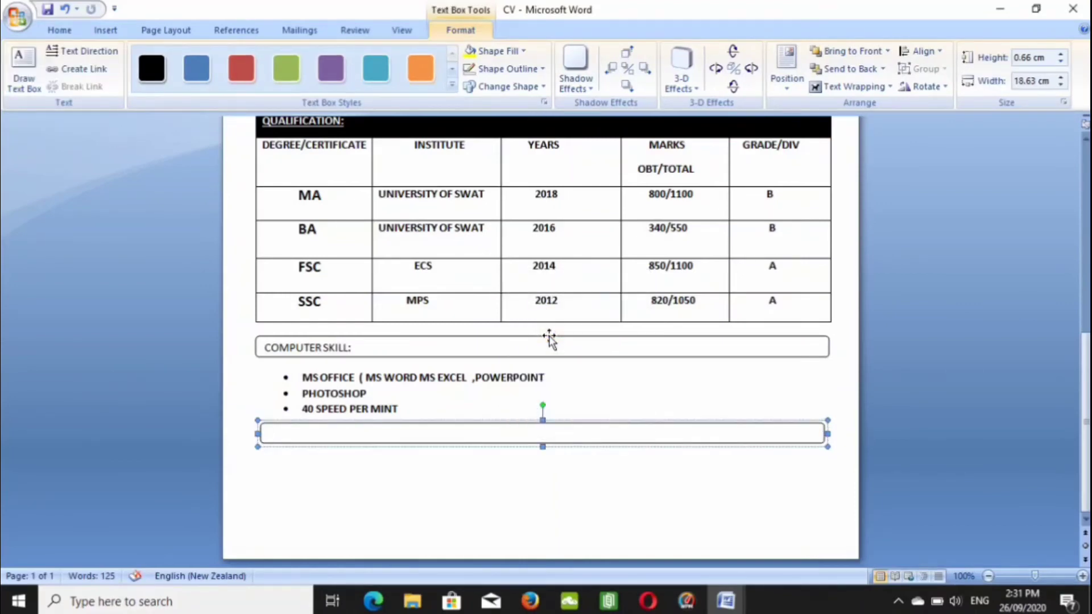
text(WORK EXPERIENCE)
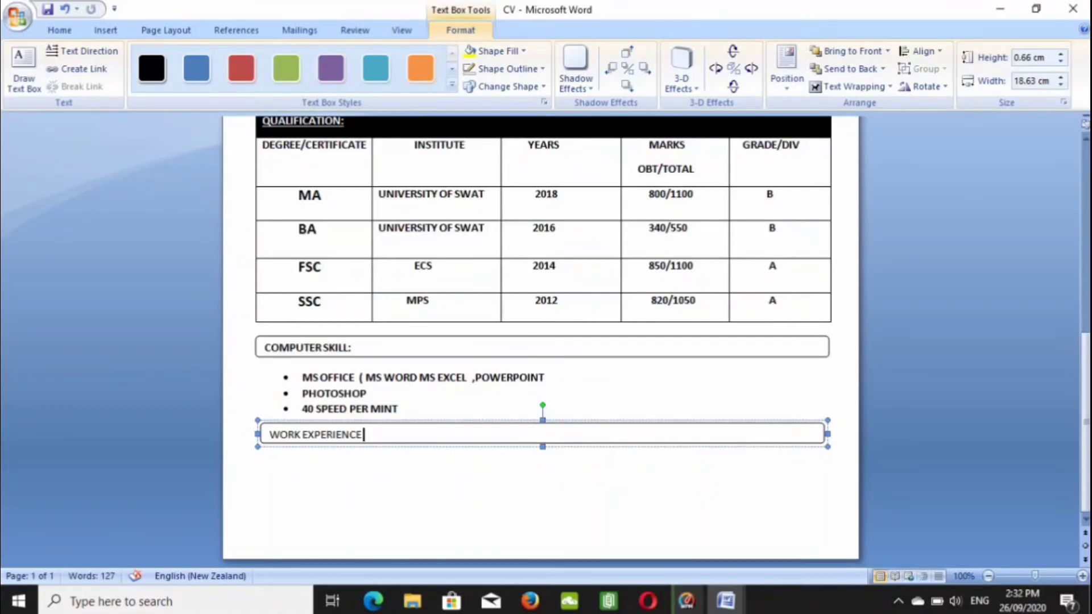
text( :)
drag(374, 435, 278, 438)
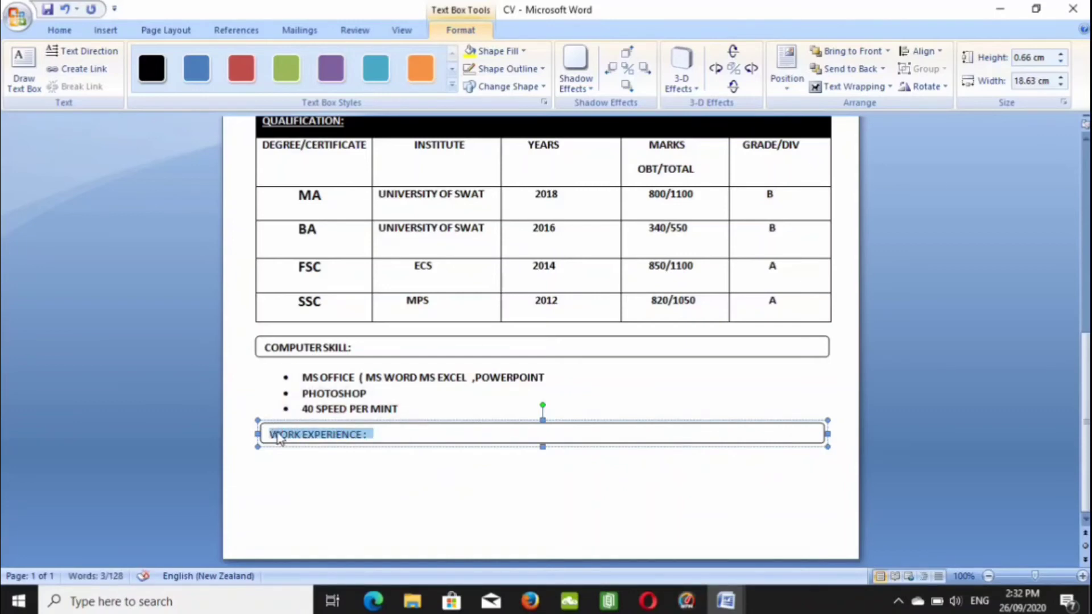
click(105, 29)
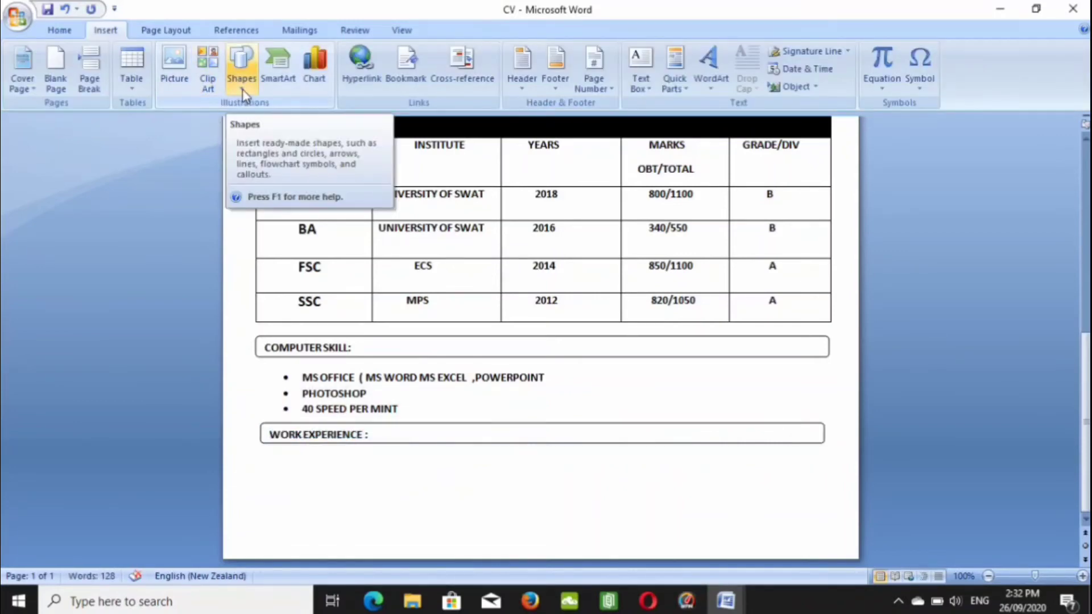
Step: Add a borderless text box reading '3 YEAR TEACHING EXPERINCE' under the WORK EXPERIENCE heading
click(632, 91)
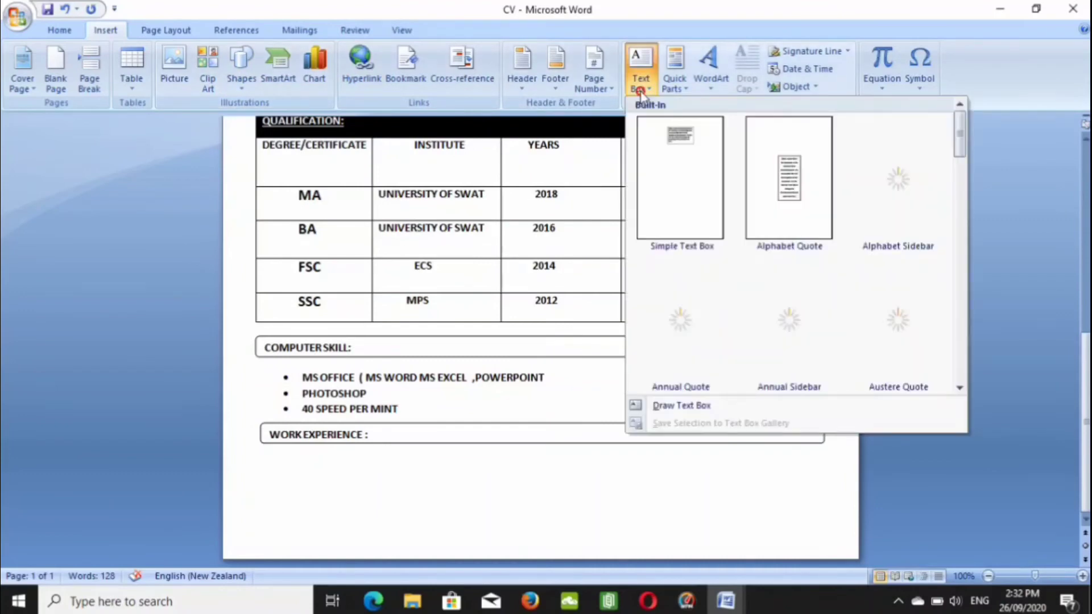
click(679, 179)
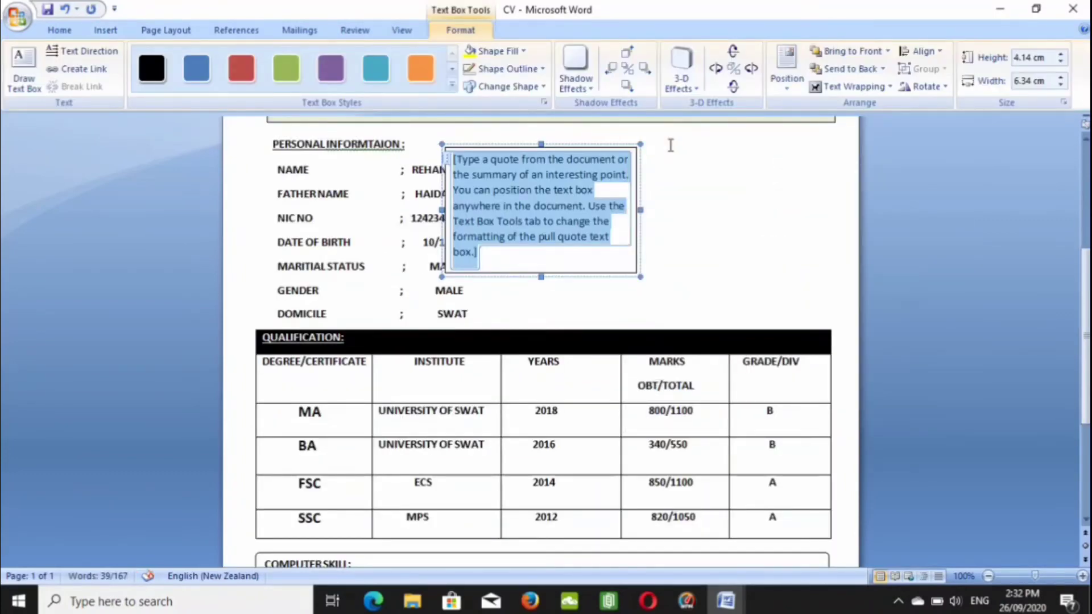
text(3 YE)
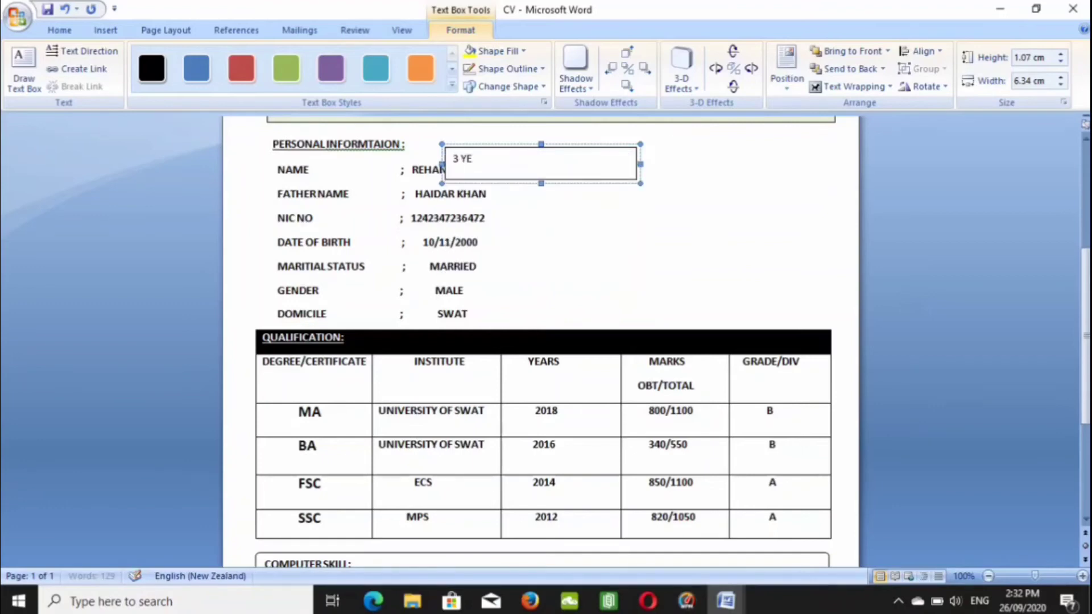
text(AR TEACHING)
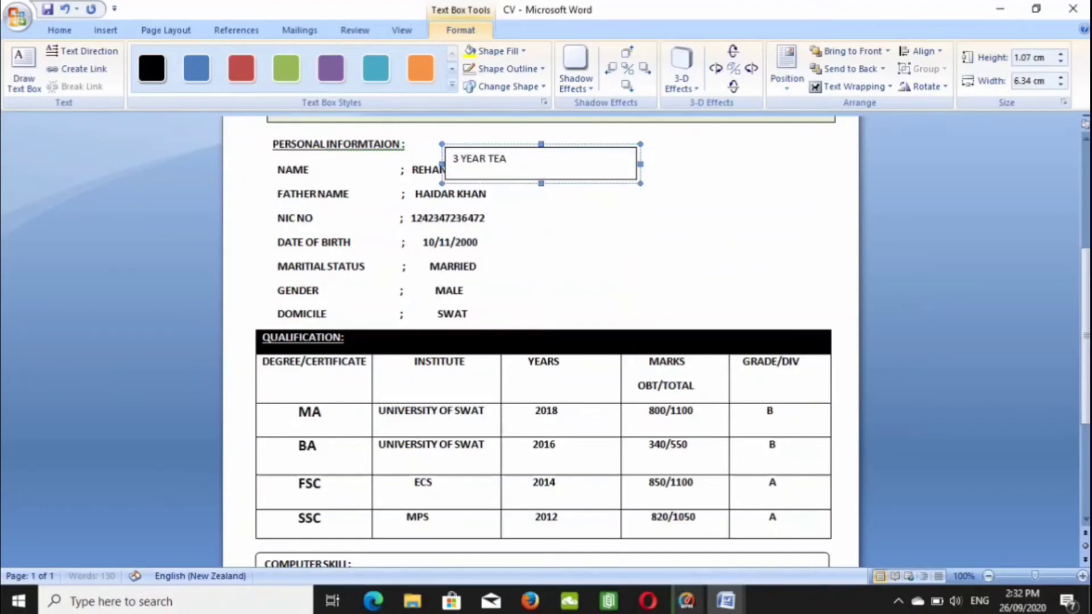
text( E)
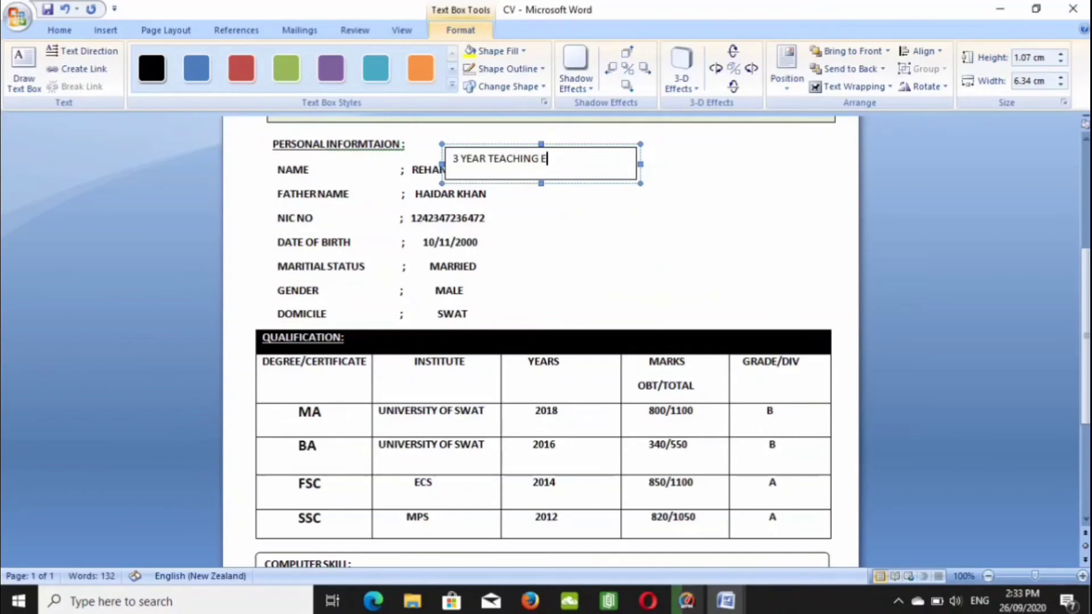
text(XPERINC)
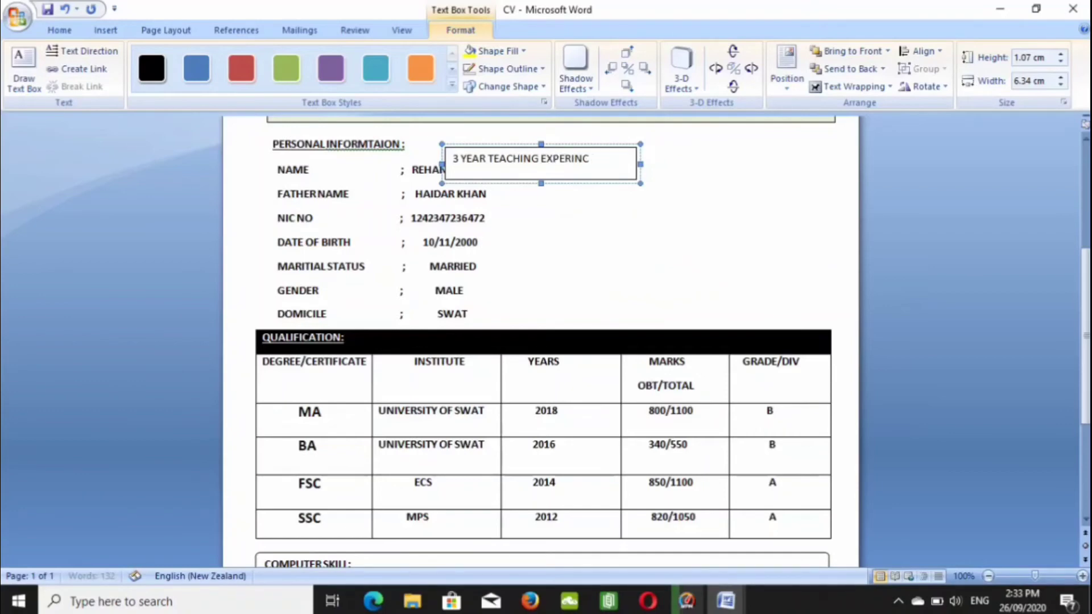
text(ENCE)
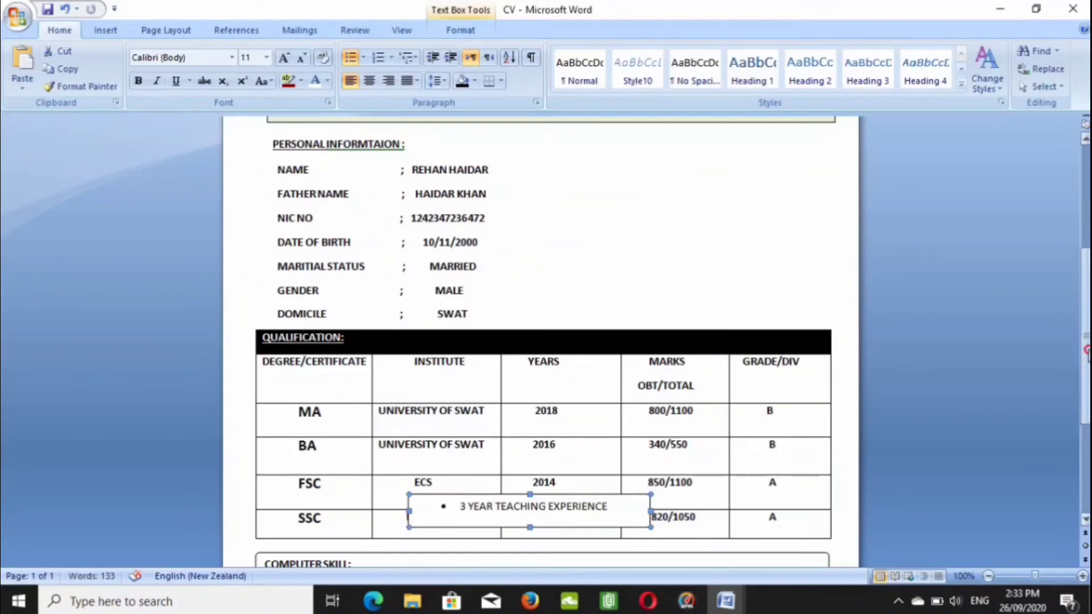
scroll(711, 373, down, 4)
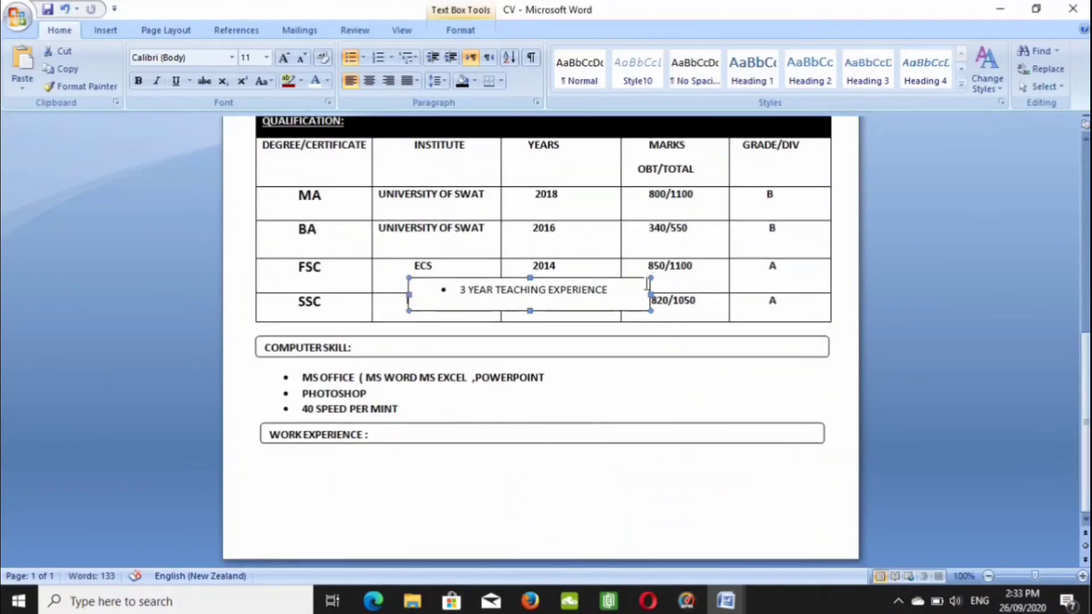
drag(648, 280, 502, 449)
click(525, 75)
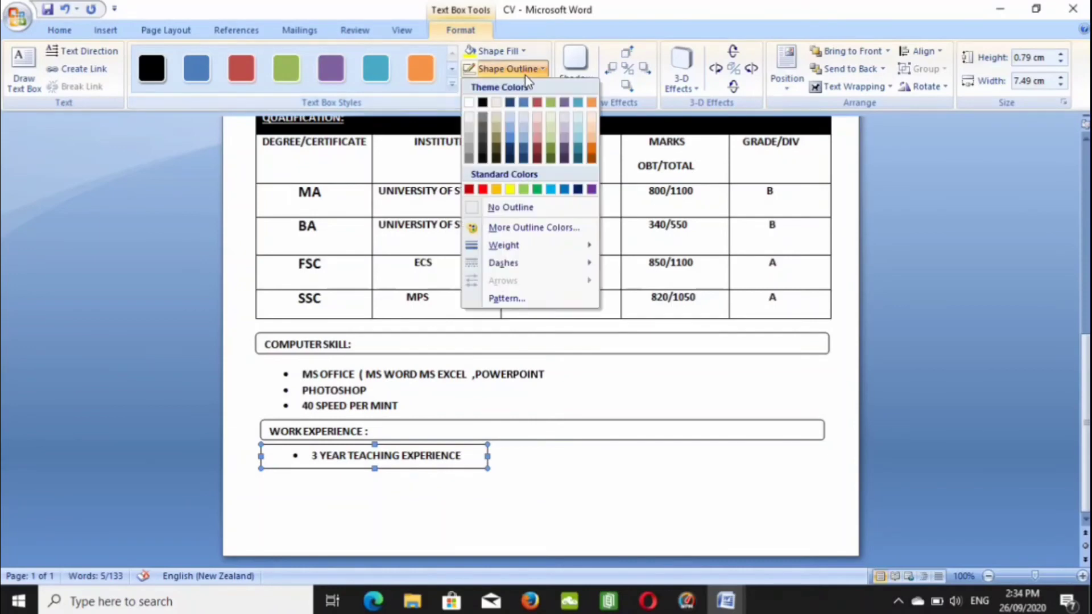
click(530, 207)
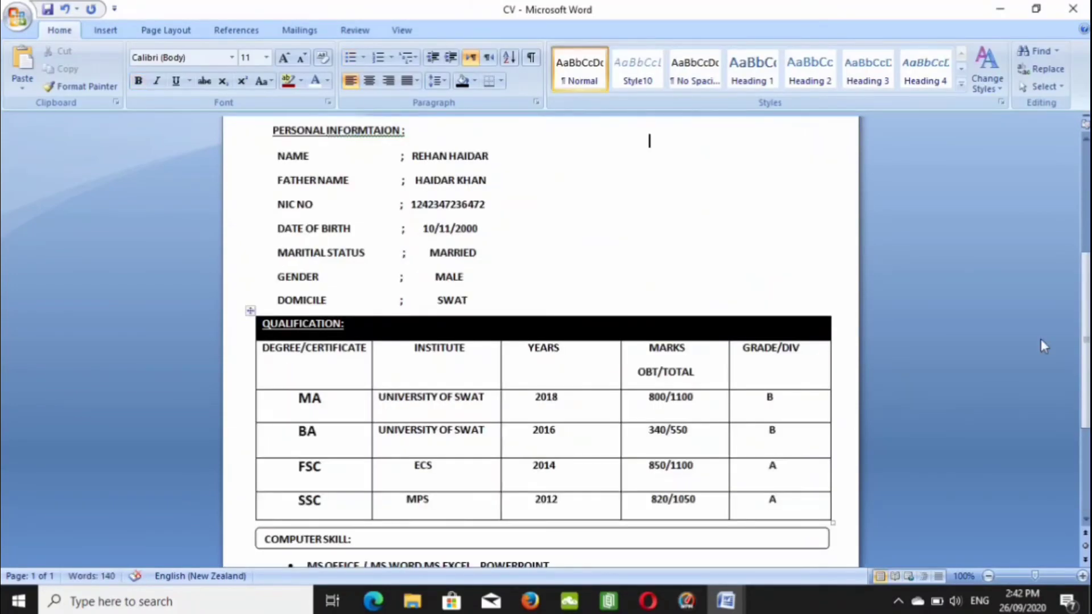
Step: Draw a rounded rectangle below the experience line and label it 'HOBBIES :'
drag(1083, 364, 1081, 451)
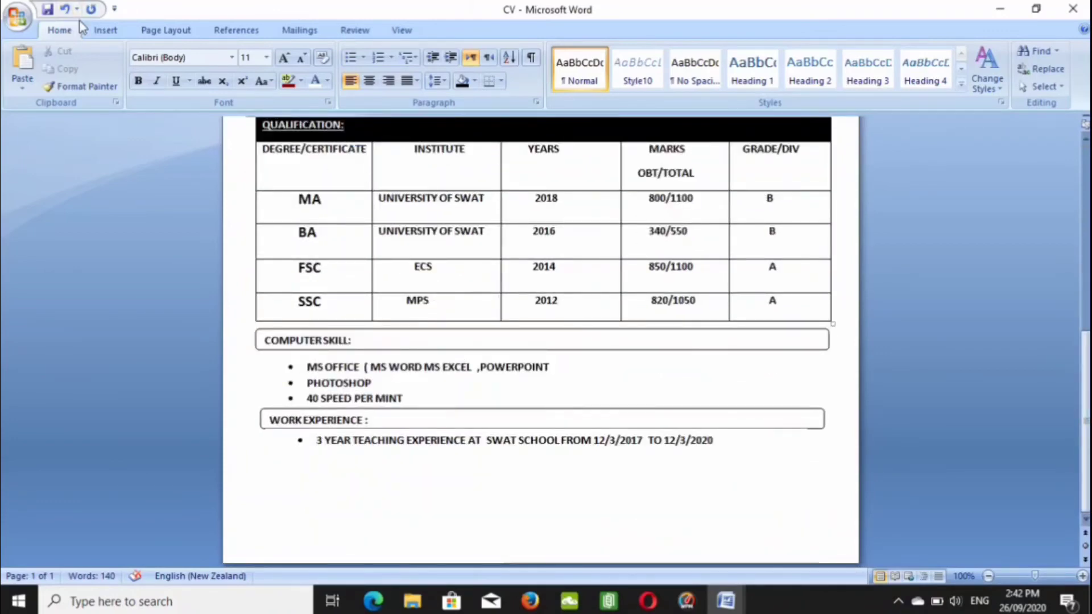
click(105, 30)
click(232, 73)
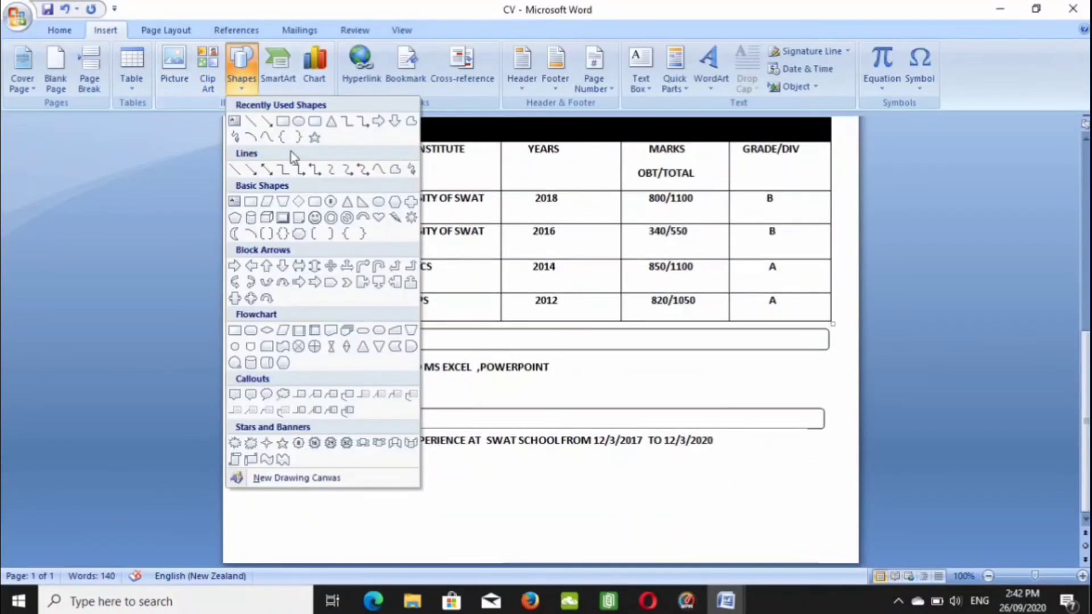
click(314, 120)
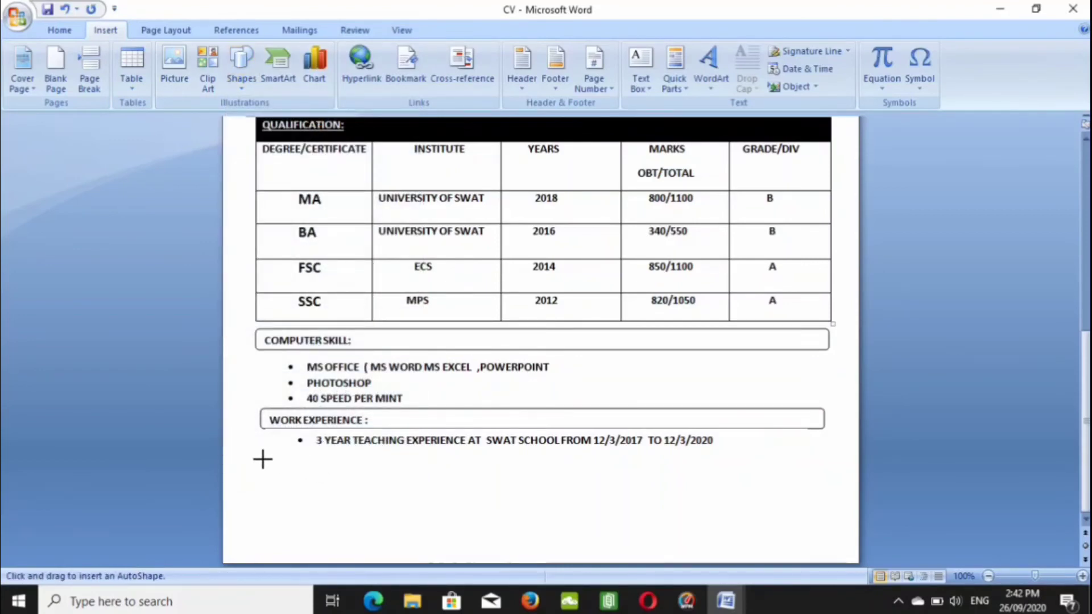
drag(259, 451, 832, 479)
text(HOBBIES)
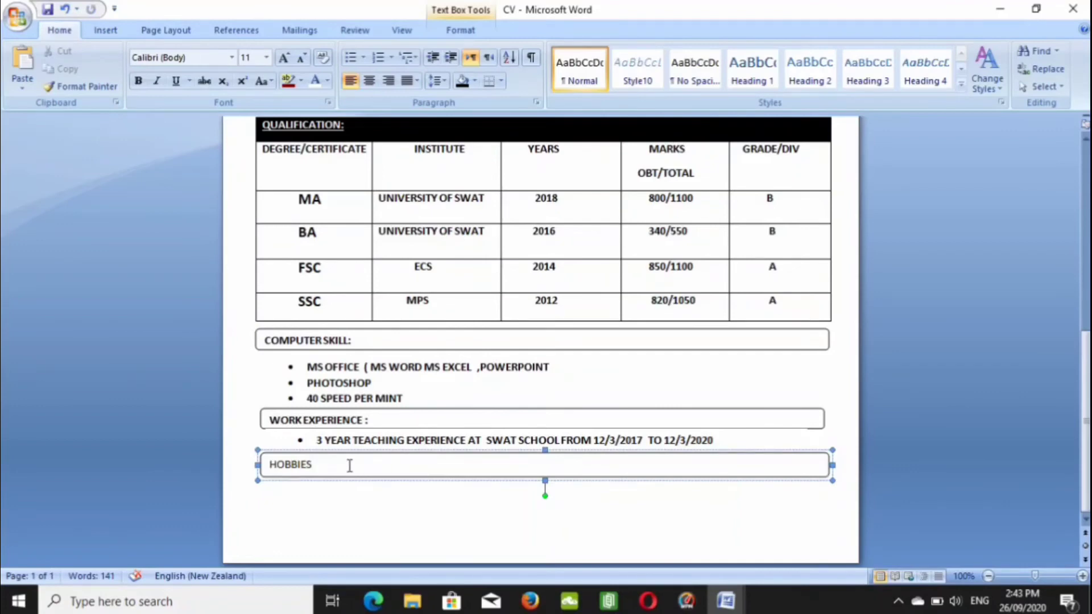
text( :)
click(512, 518)
click(104, 33)
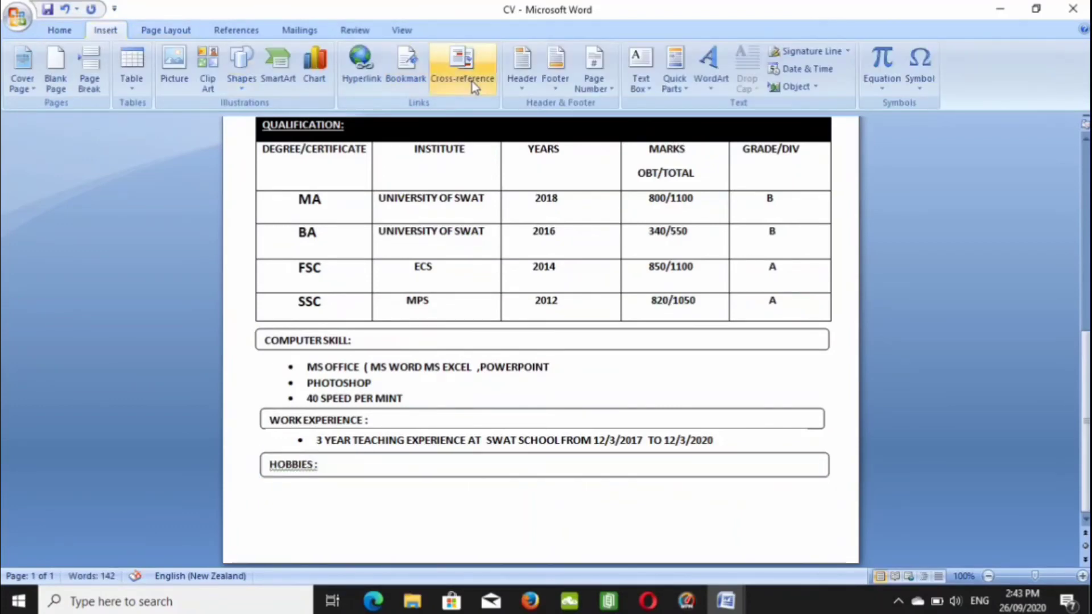
Step: Insert a simple text box, clear the placeholder and apply a round bullet
click(644, 81)
click(676, 171)
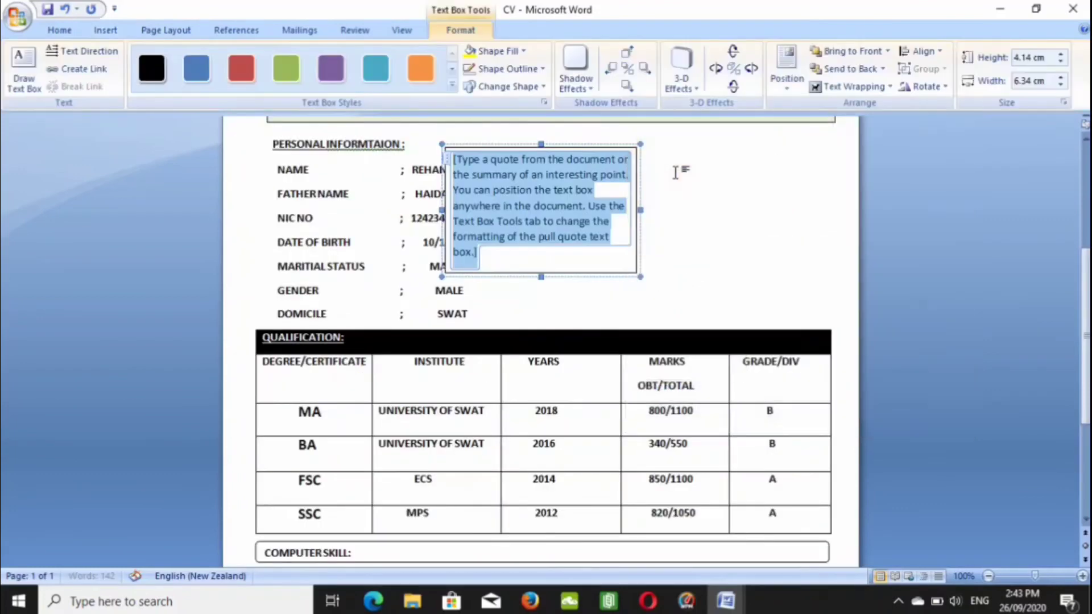
key(Delete)
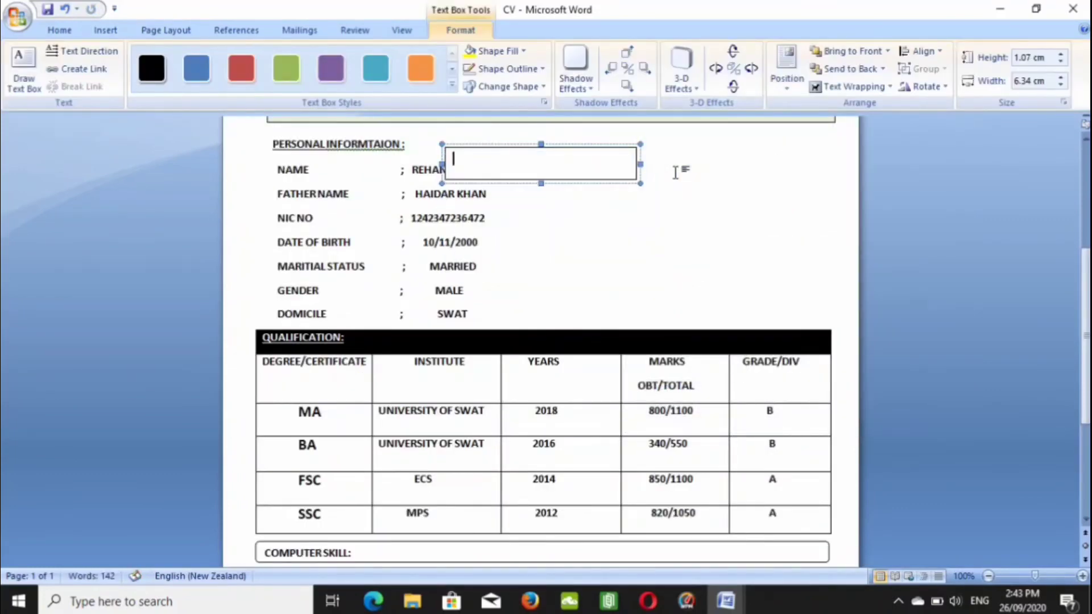
click(52, 30)
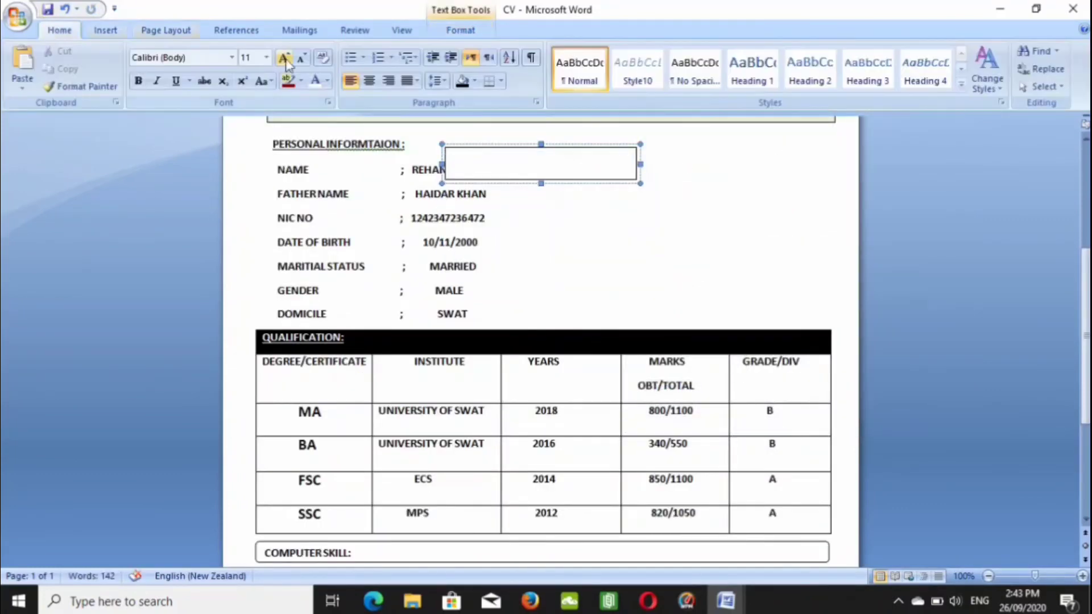
click(366, 59)
click(363, 58)
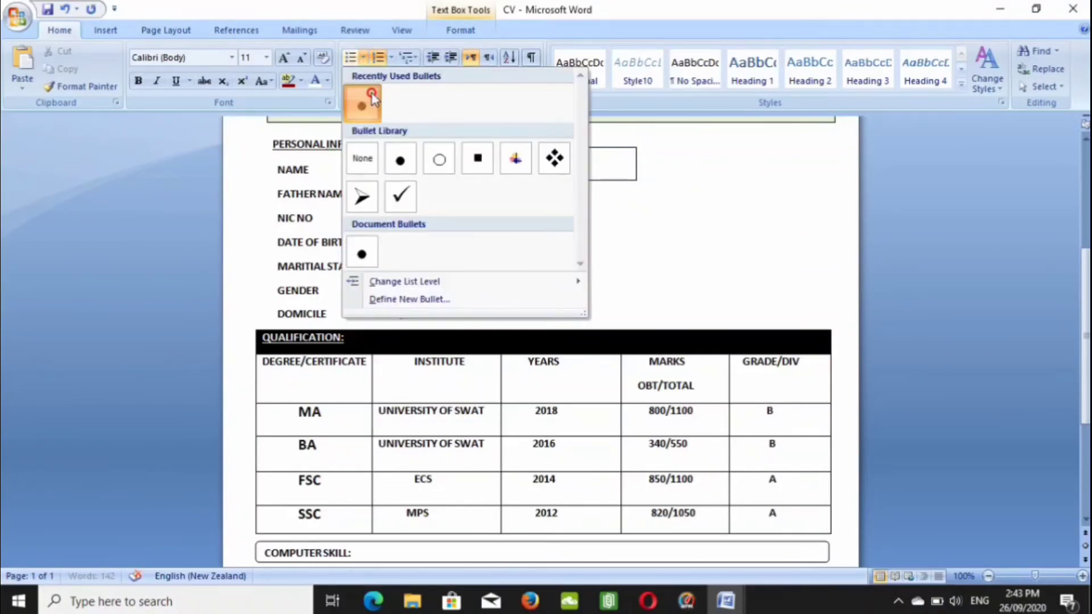
click(364, 102)
Step: Move the 'BOOK READING NEWSPAPER' box under the HOBBIES heading and remove its outline
drag(712, 163, 697, 478)
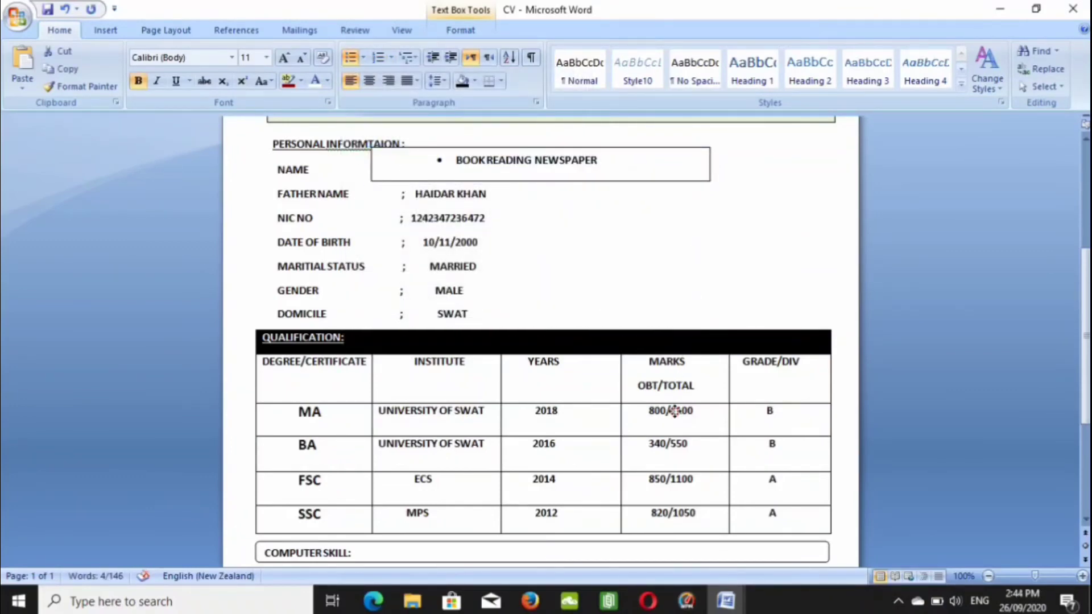
scroll(726, 307, down, 5)
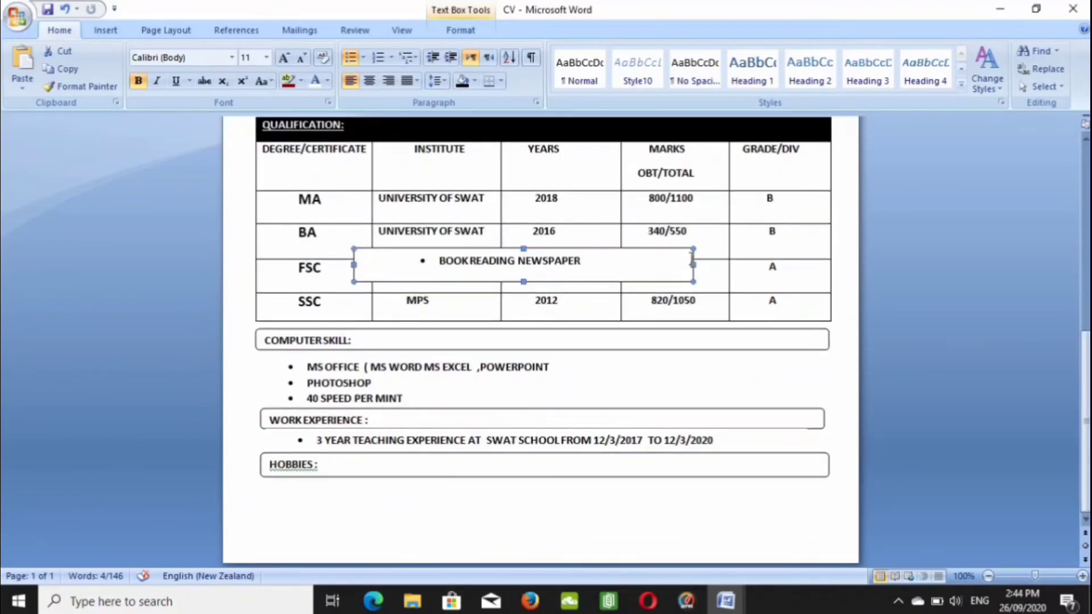
mouse_move(683, 269)
mouse_down()
mouse_move(625, 483)
mouse_move(560, 503)
mouse_up()
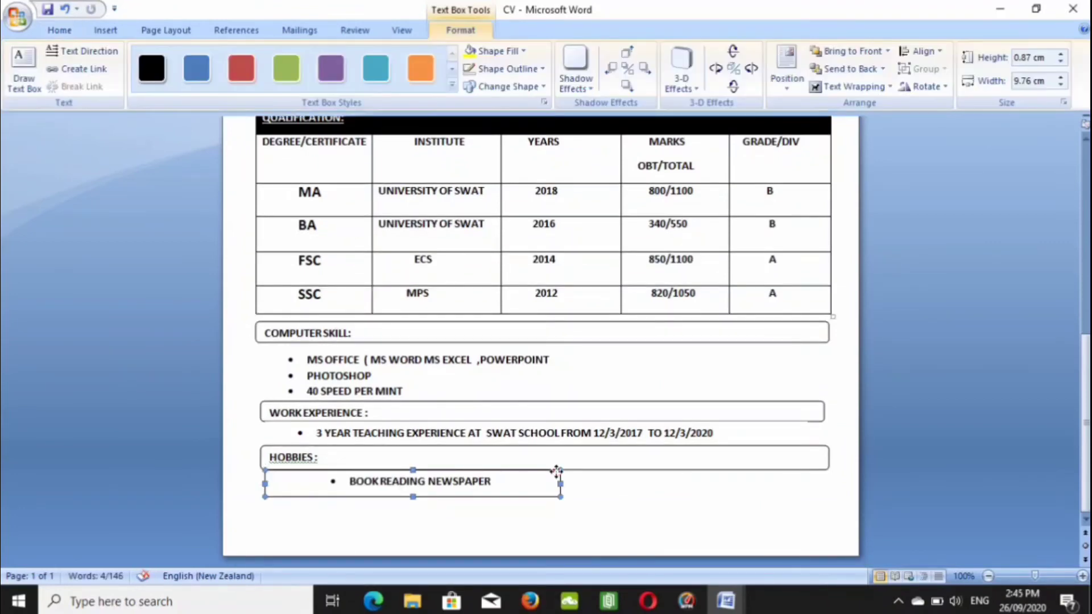
click(515, 68)
mouse_move(504, 245)
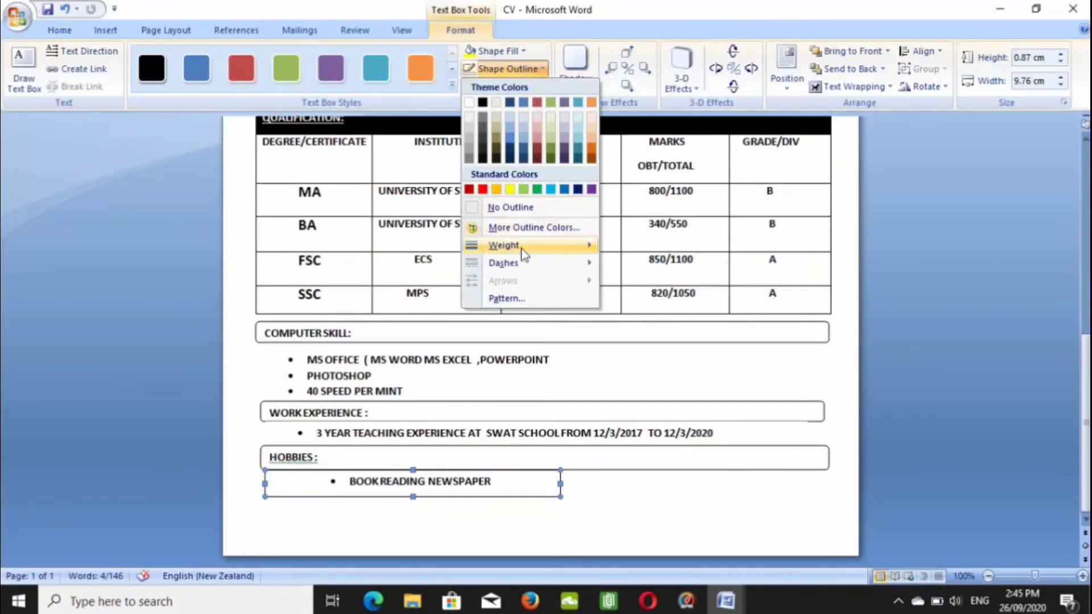
click(515, 208)
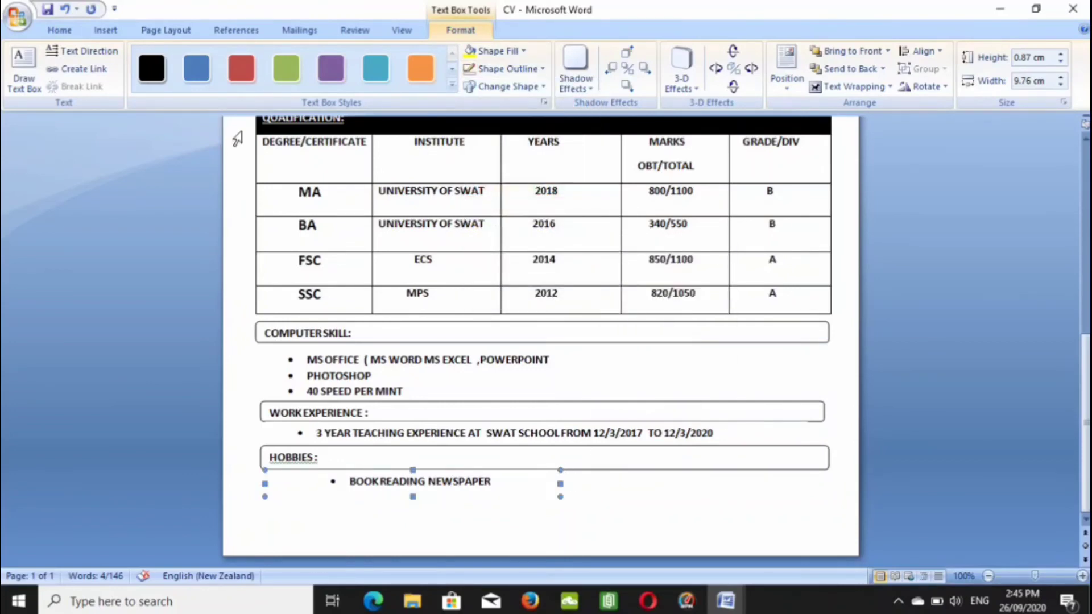
click(596, 490)
Step: Insert a simple text box holding the bulleted list 'ENGLISH, URDU ,PASHTO' below the hobbies
scroll(489, 409, up, 5)
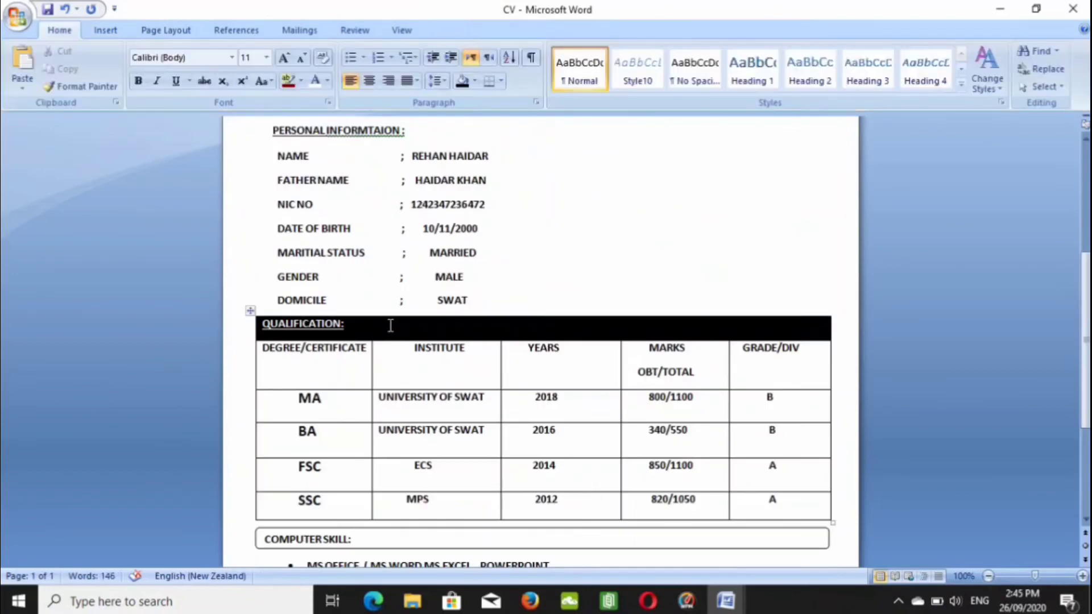
click(116, 37)
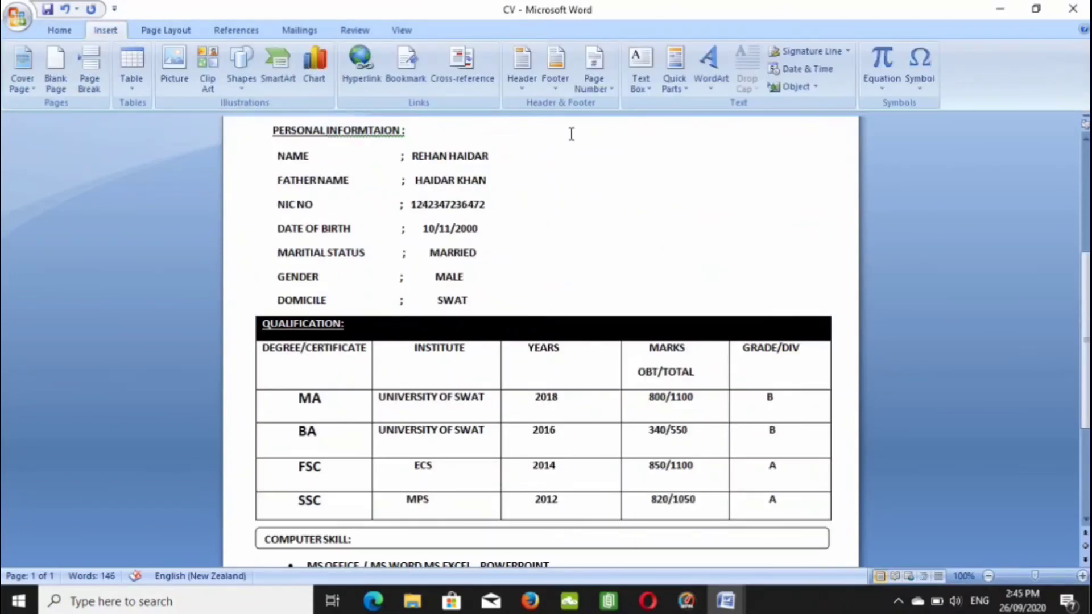
click(640, 80)
click(660, 160)
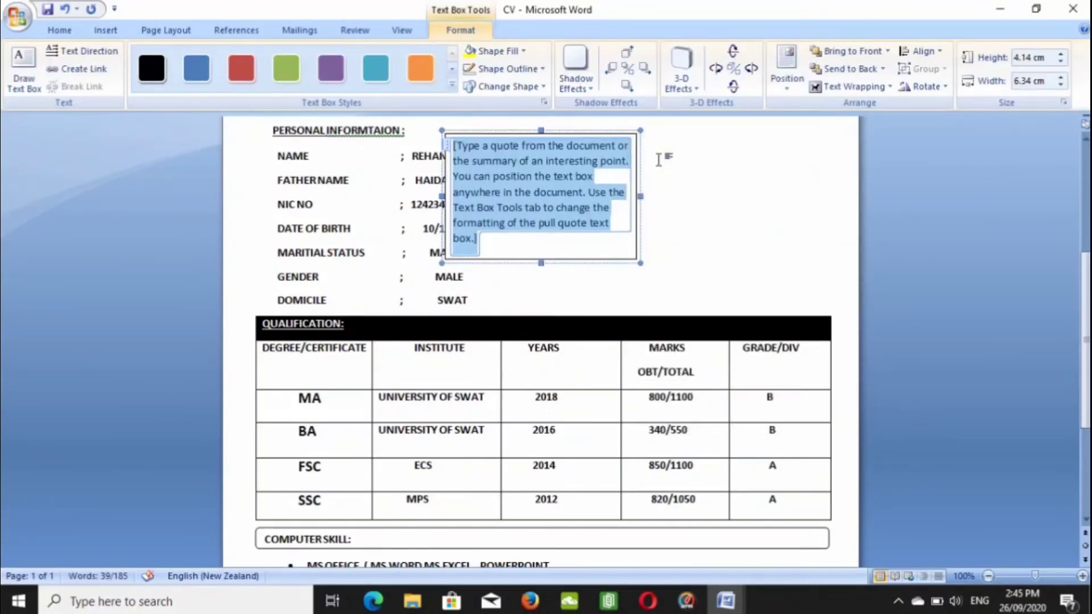
text(ENGLISH URDU ,PASHTO)
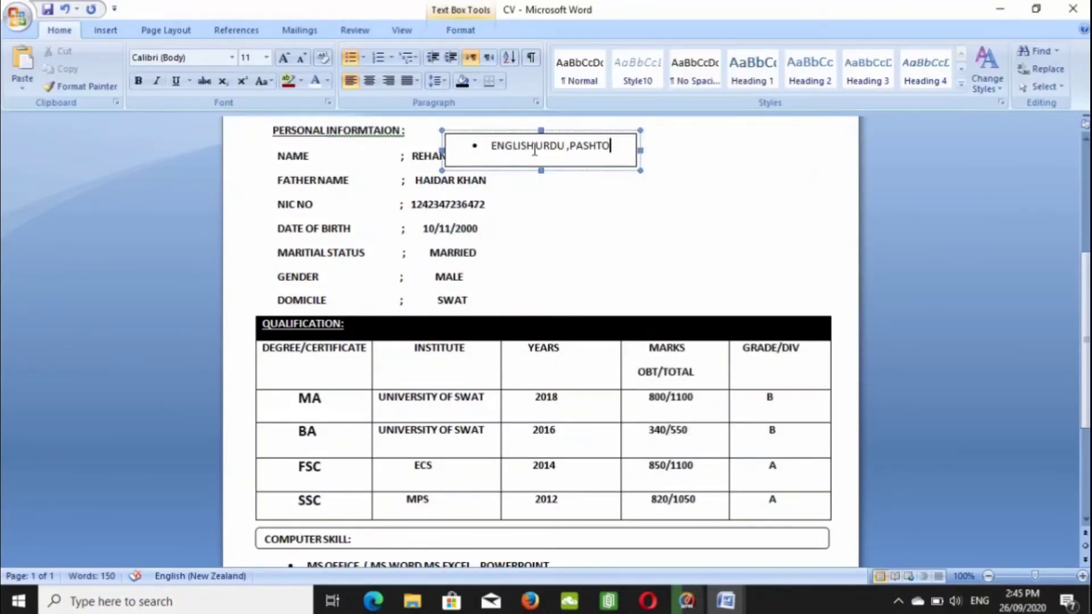
click(535, 150)
text(,)
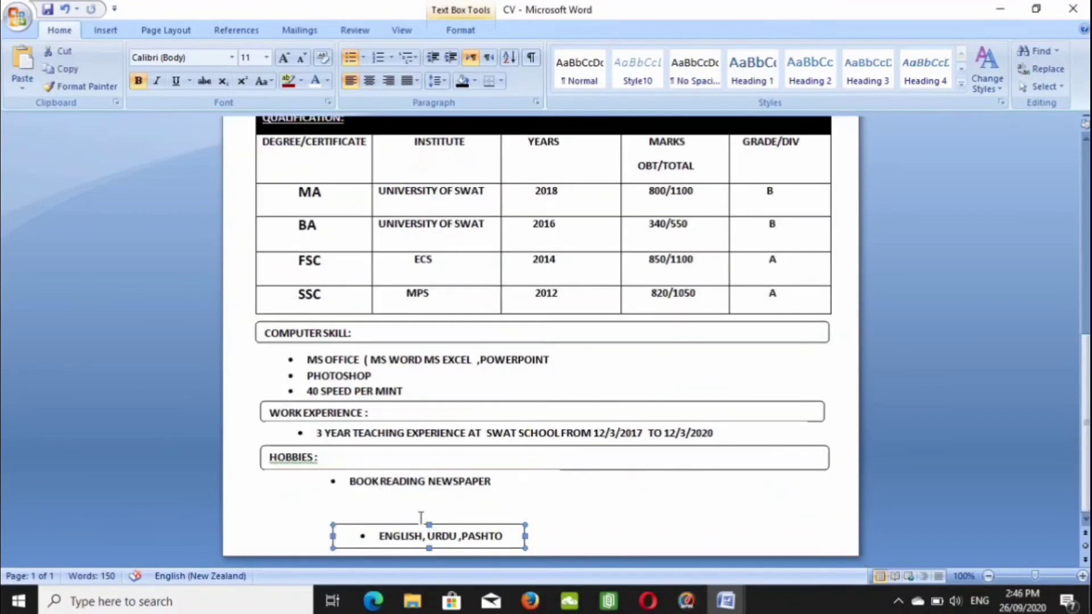
click(420, 518)
scroll(419, 518, up, 3)
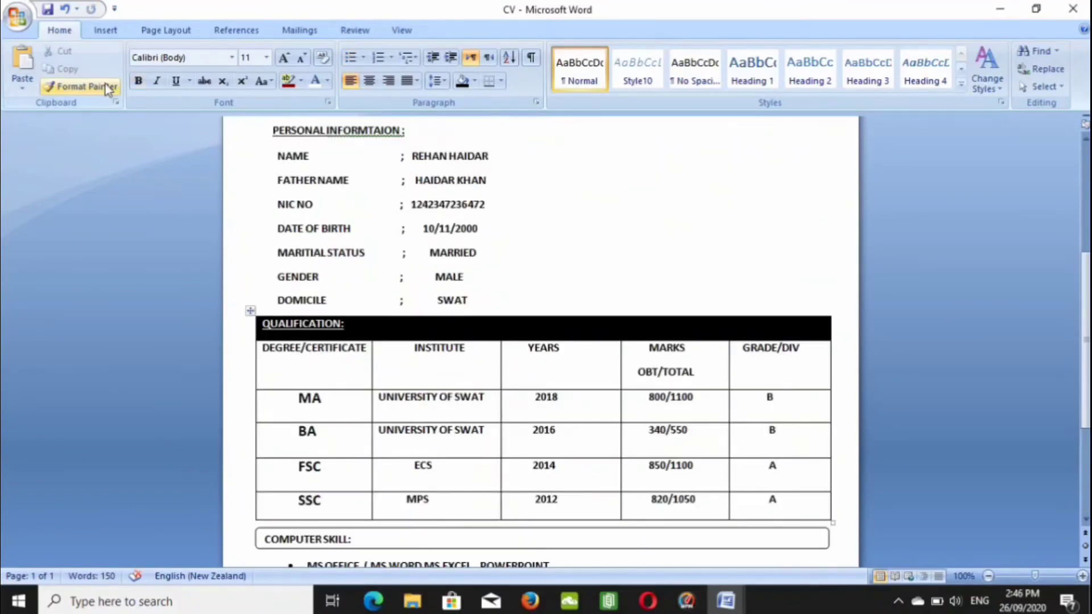
click(105, 31)
click(250, 86)
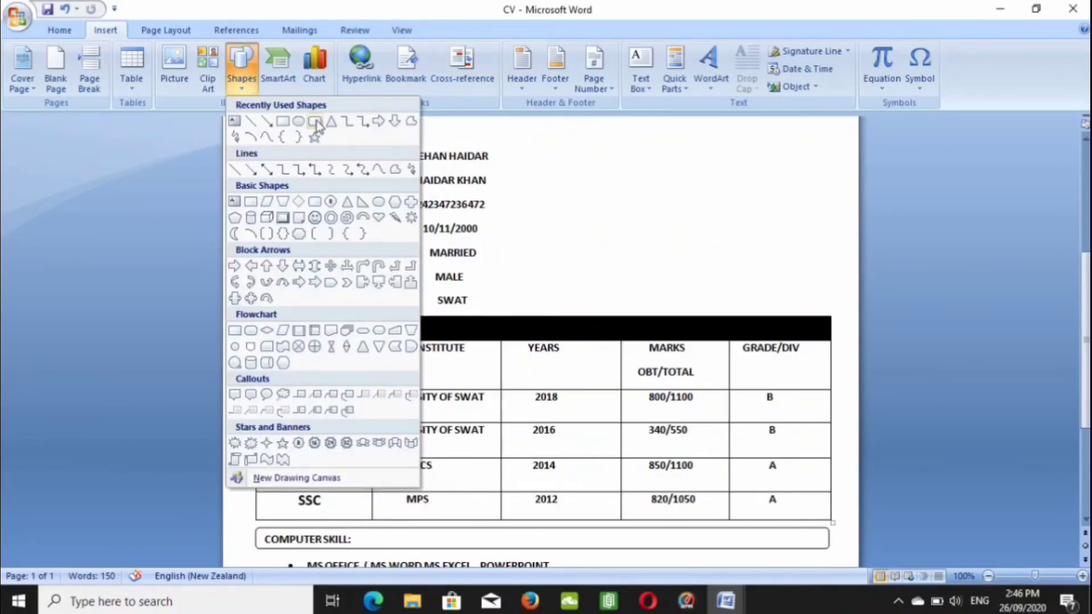
Step: Draw a wide rounded rectangle for the LANGUAGE heading below BOOK READING NEWSPAPER
click(315, 122)
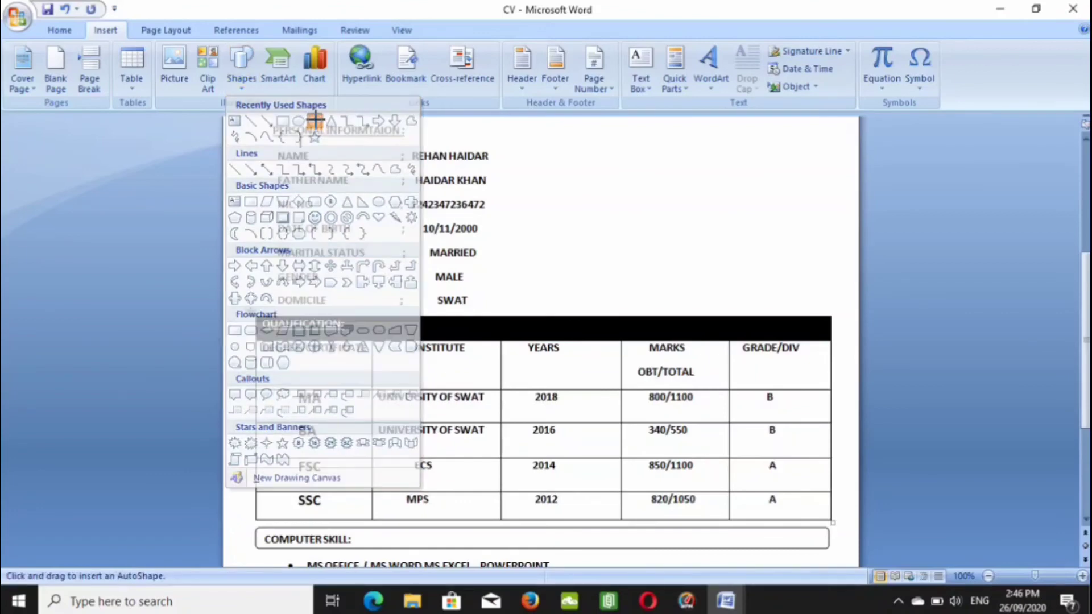
scroll(264, 498, down, 3)
drag(264, 498, 536, 511)
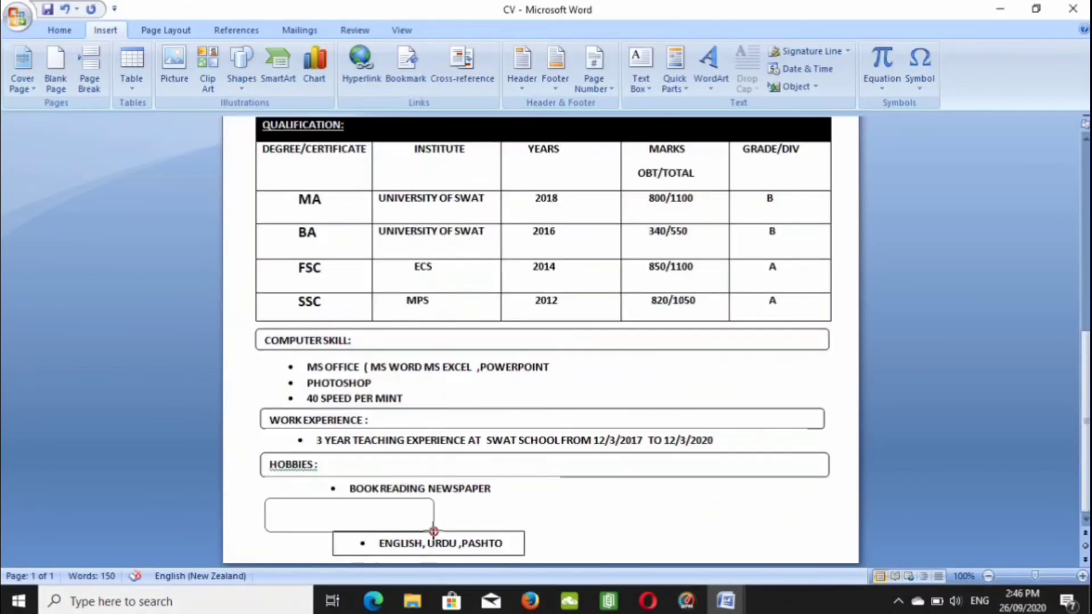
drag(537, 512, 827, 514)
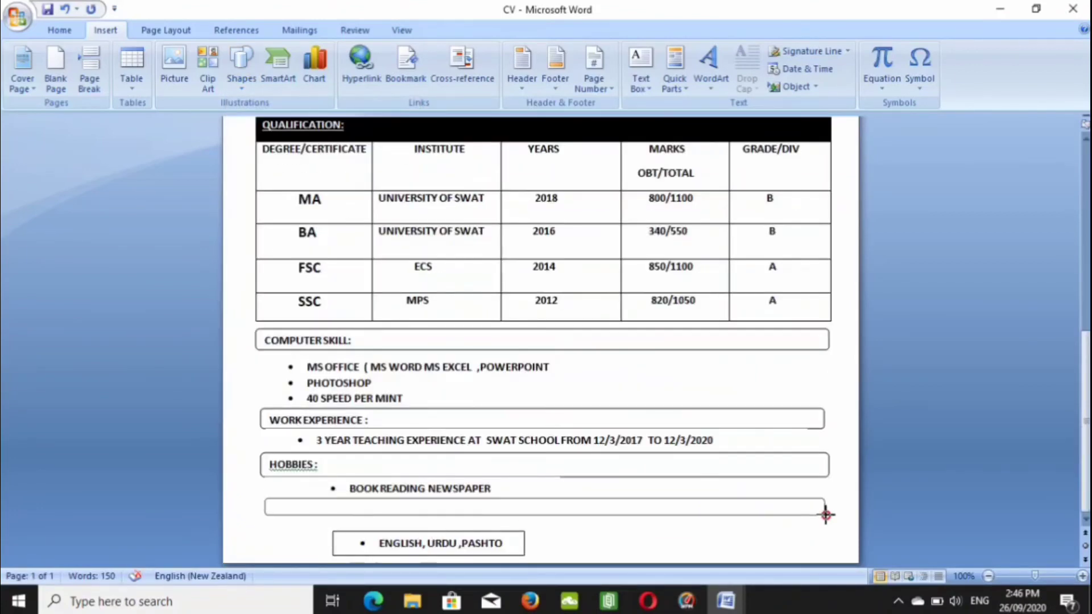
scroll(649, 141, down, 3)
scroll(649, 140, down, 3)
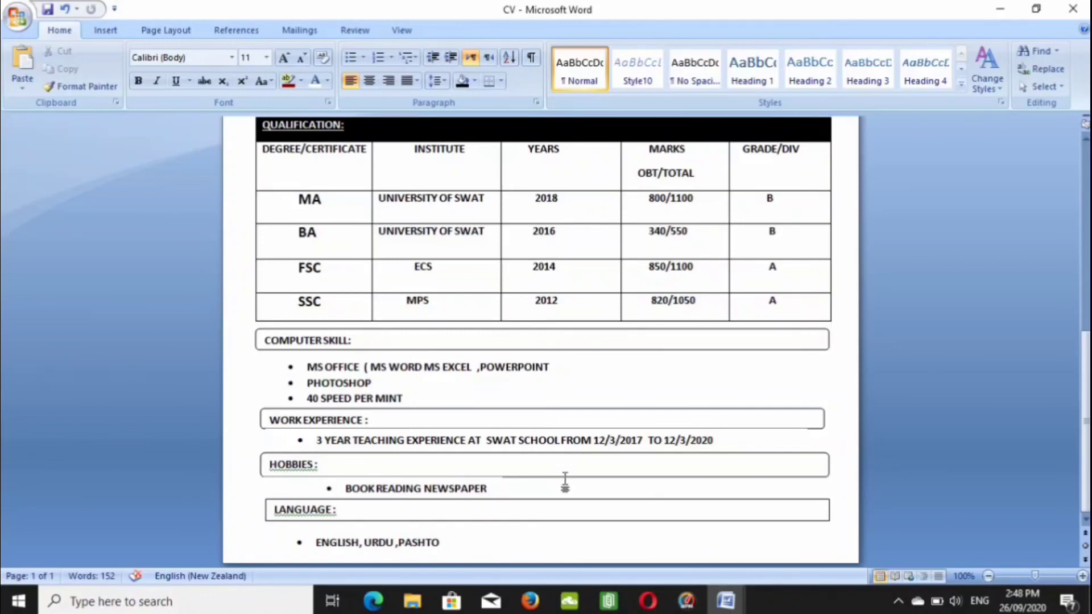
Step: Give the LANGUAGE box a green Colored Fill with no outline, then select the table header row
click(565, 500)
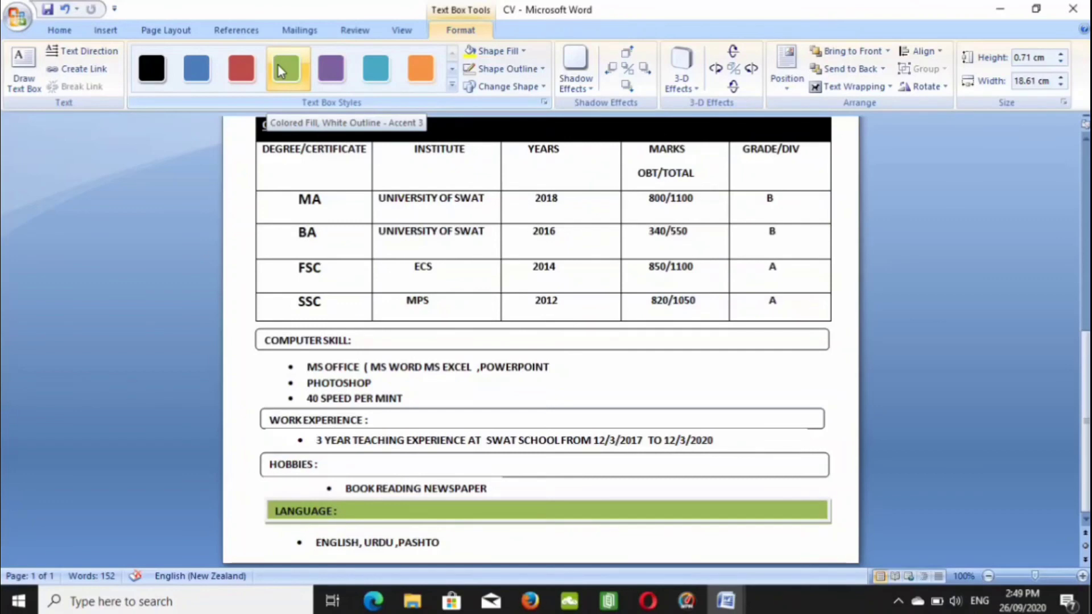
click(278, 63)
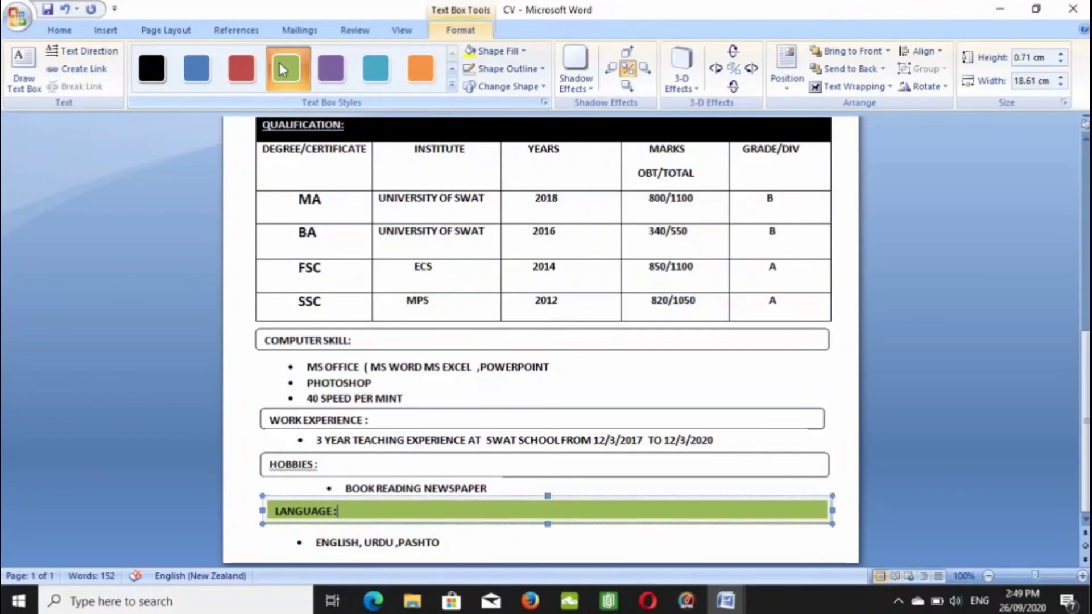
click(532, 70)
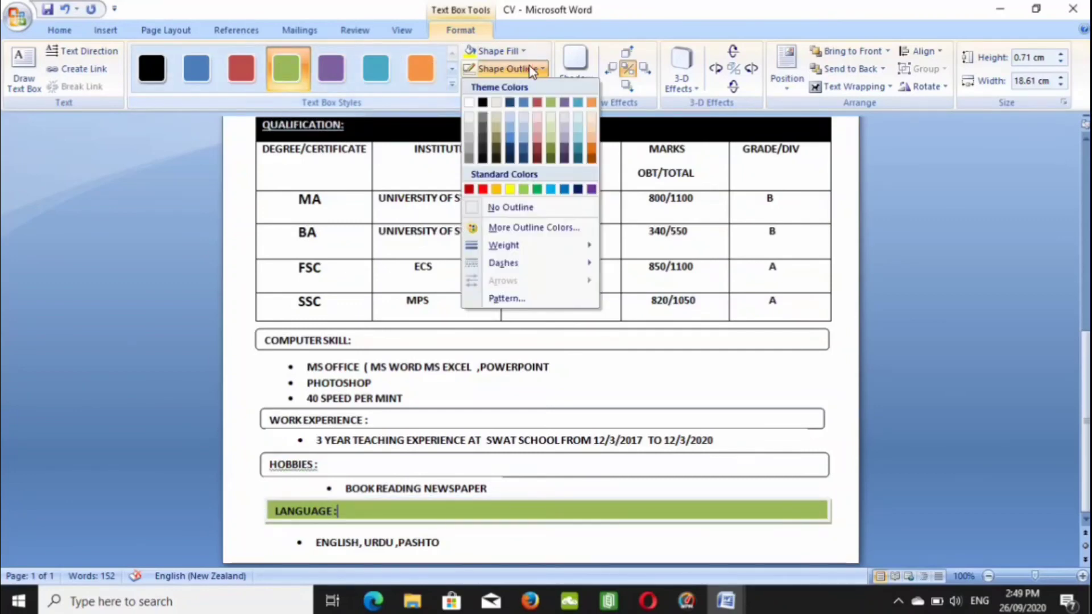
click(530, 208)
click(828, 458)
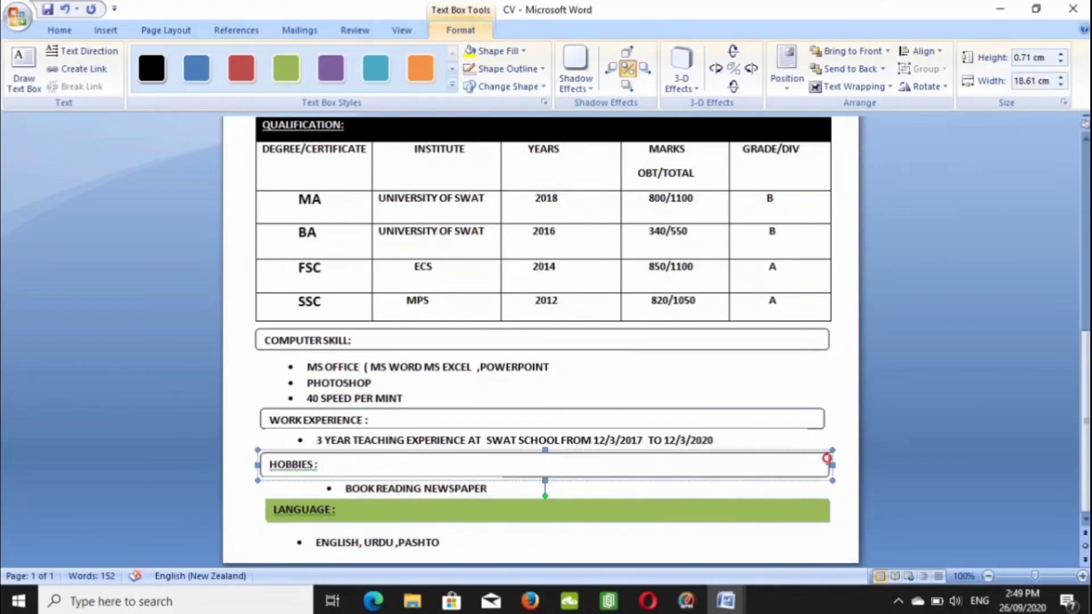
mouse_move(787, 157)
mouse_down()
mouse_move(595, 188)
mouse_move(349, 165)
mouse_up()
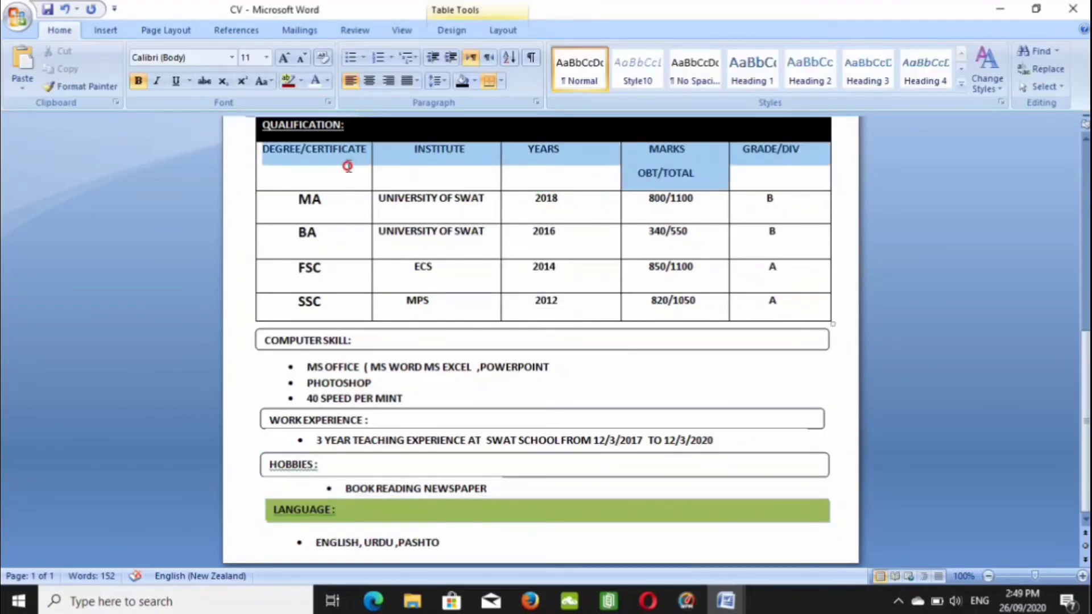
Step: Shade the qualification table's header row cells beige using the tan swatch
click(476, 83)
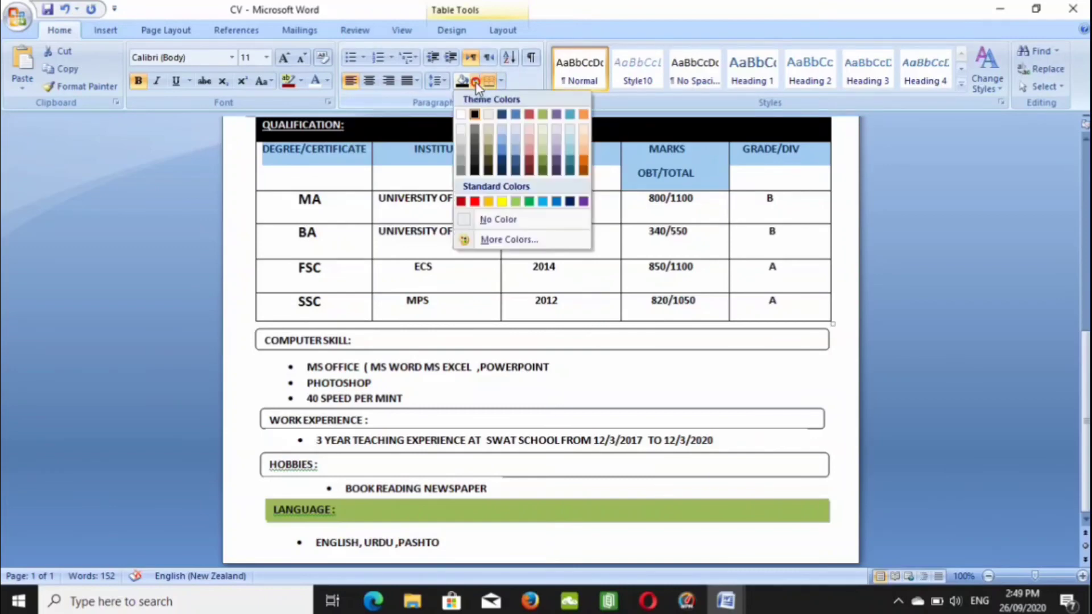
click(490, 127)
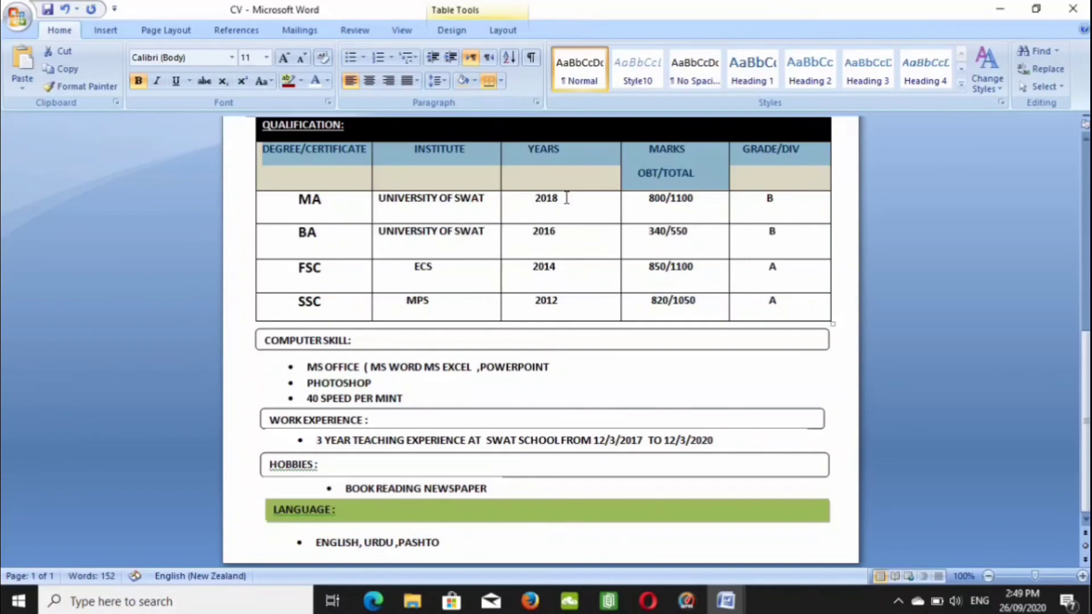
click(654, 351)
scroll(654, 351, up, 5)
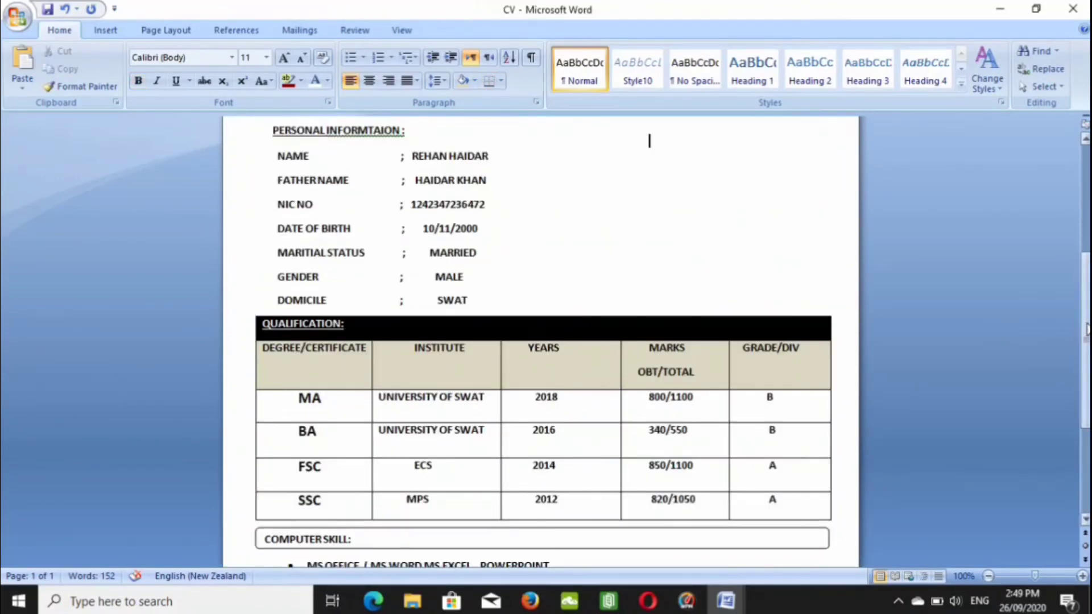
Step: Set the document zoom to 75% from the View tab
mouse_move(1085, 333)
mouse_down()
mouse_move(1087, 428)
mouse_move(1086, 237)
mouse_up()
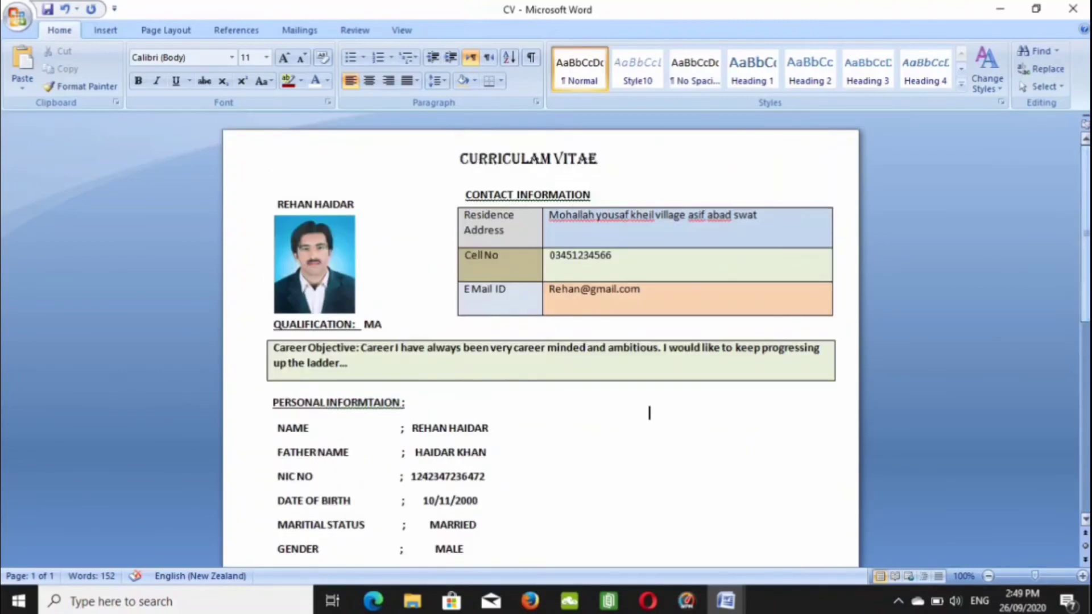
click(361, 32)
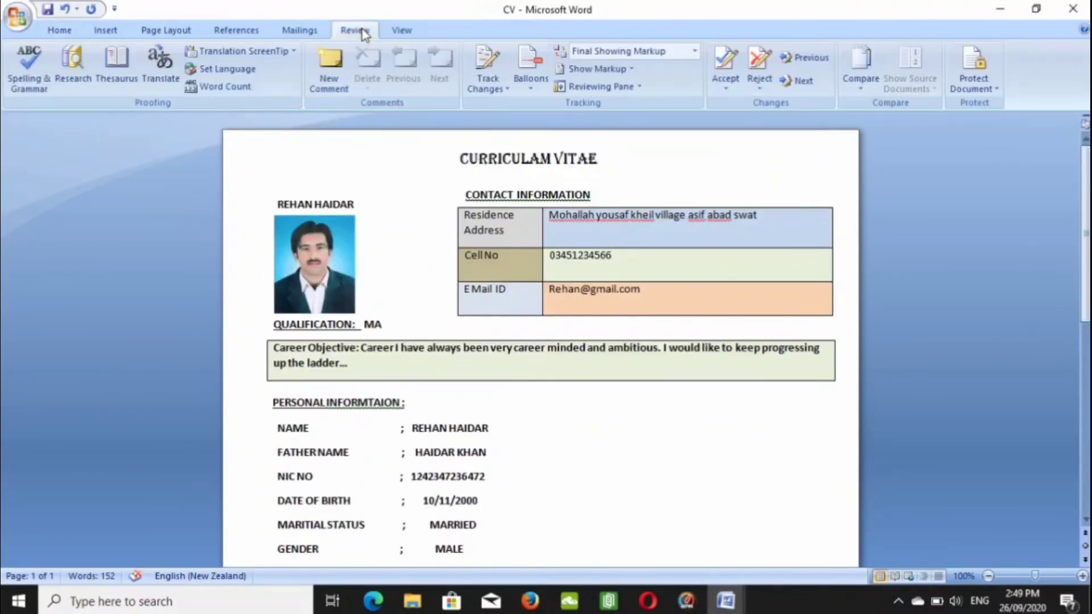
click(398, 31)
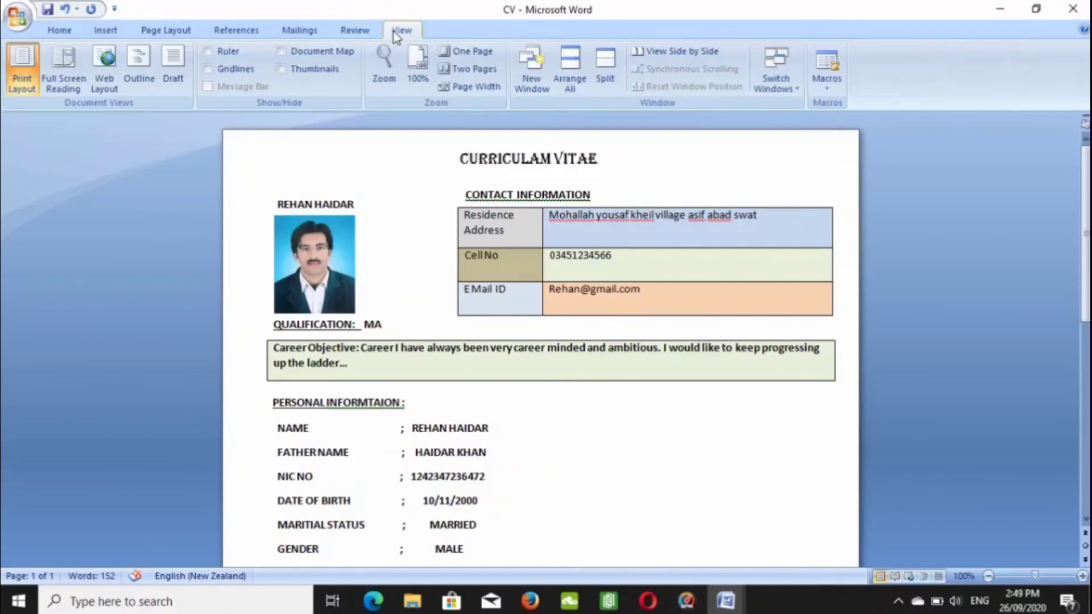
click(414, 84)
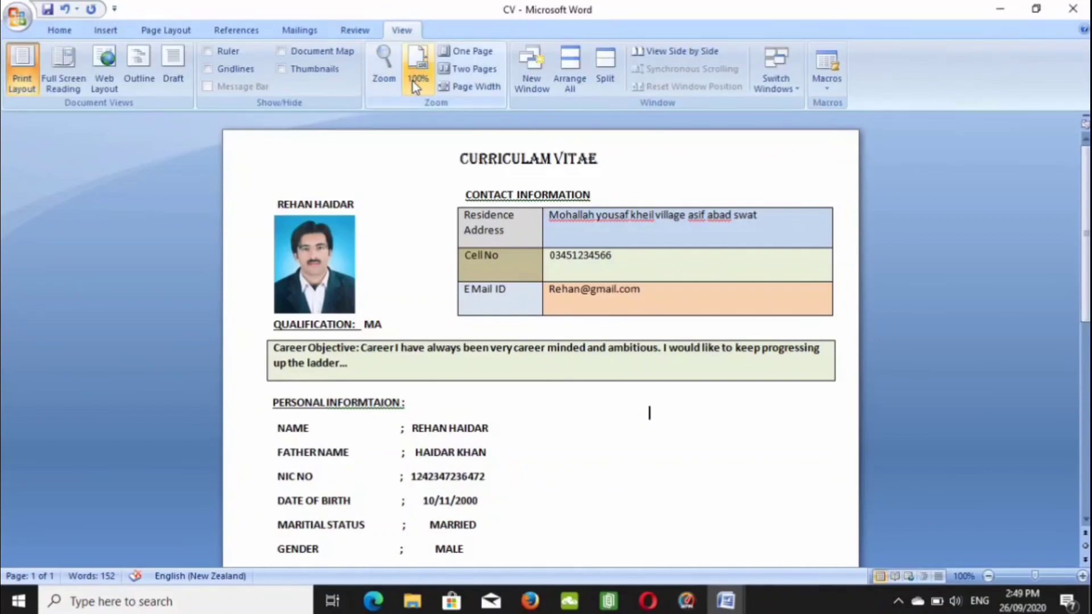
click(396, 77)
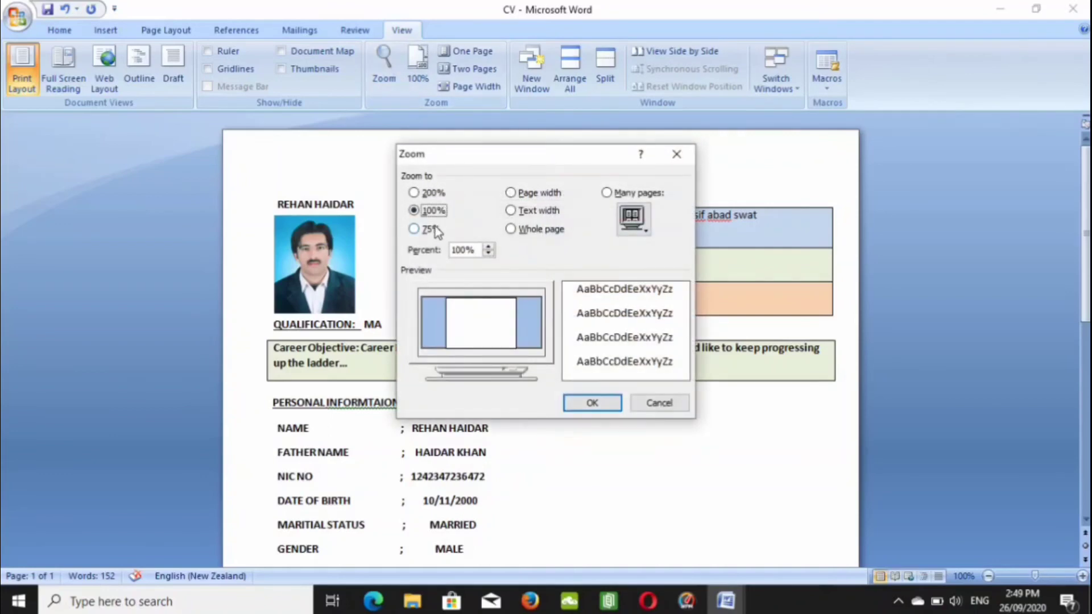
click(414, 229)
click(591, 402)
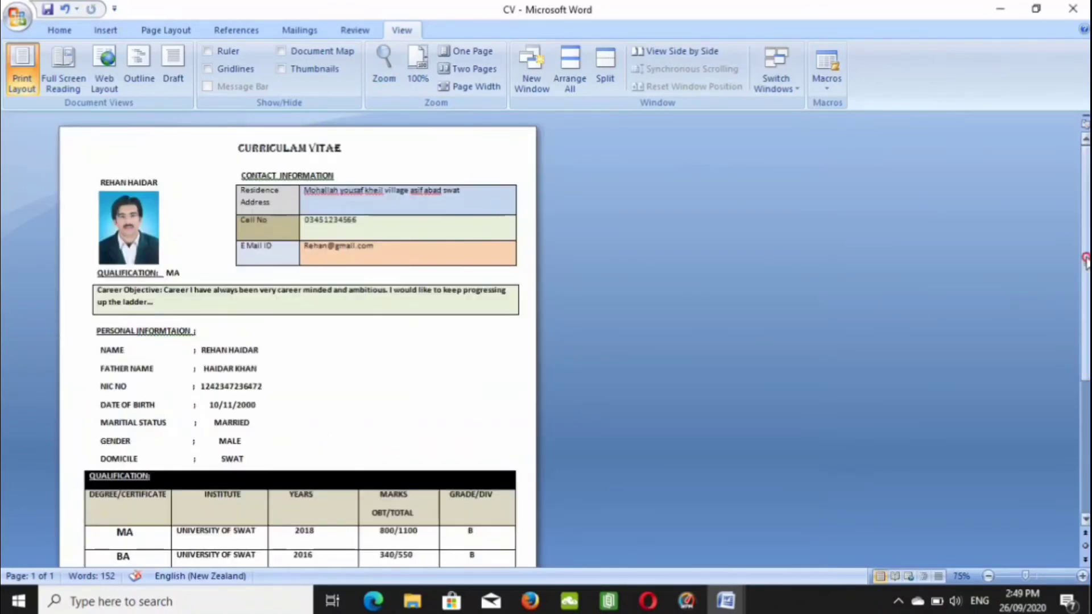
Step: Scroll through the whole CV at 75% and back up to the CURRICULAM VITAE title
drag(1086, 259, 1086, 296)
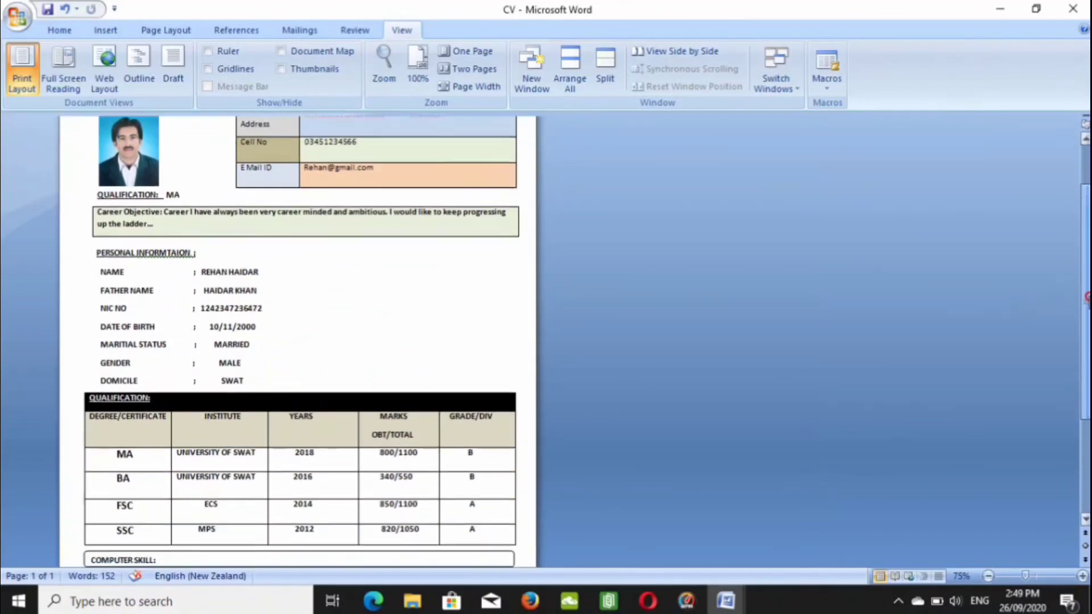
scroll(540, 341, down, 1)
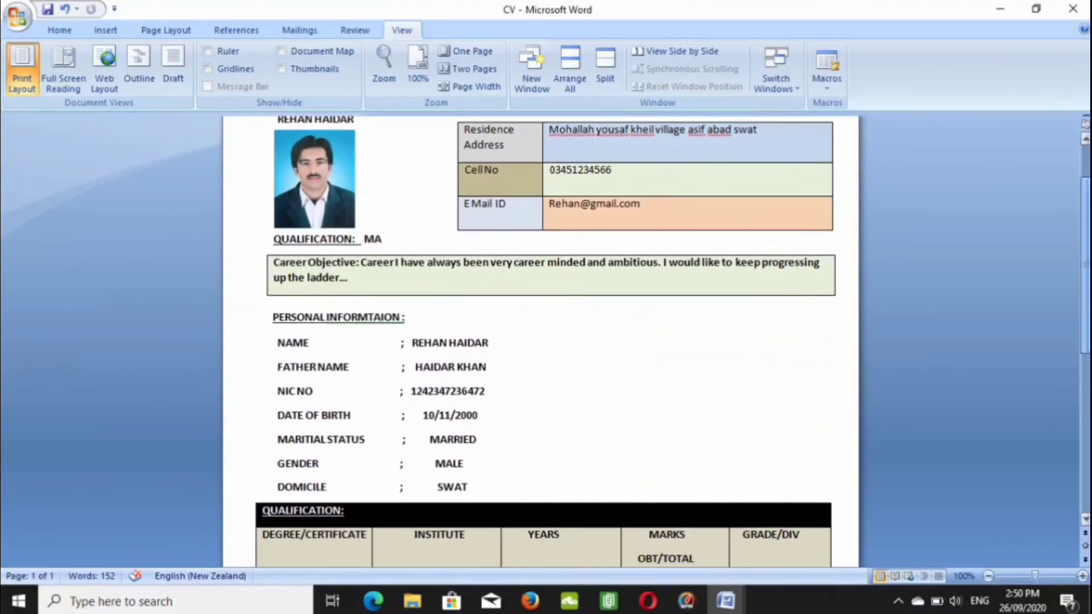
scroll(541, 342, down, 1)
scroll(541, 341, down, 3)
scroll(540, 341, down, 3)
scroll(540, 341, down, 1)
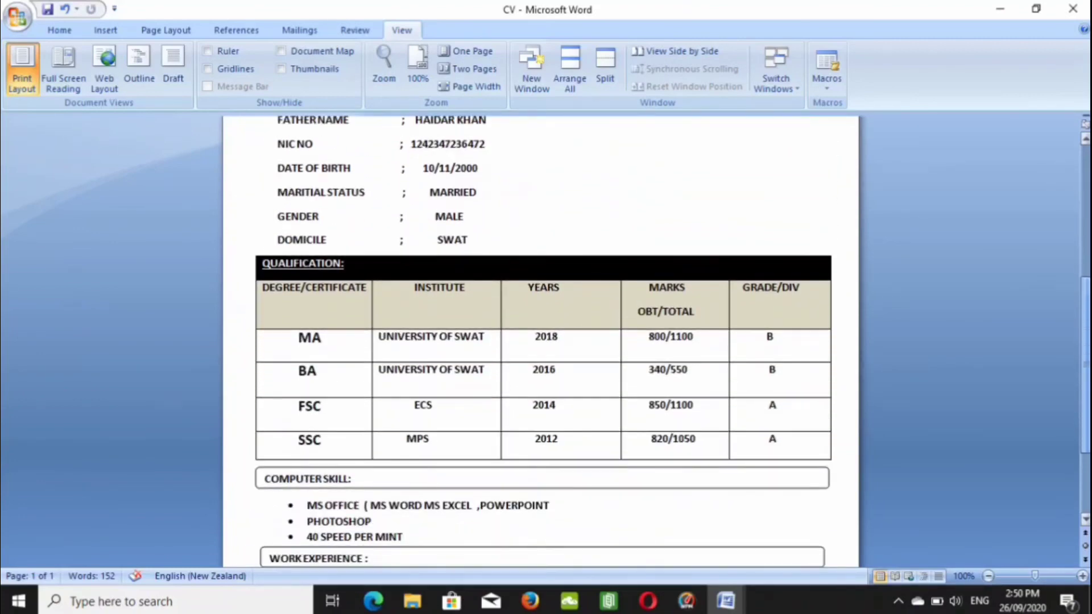
scroll(540, 342, down, 2)
scroll(541, 341, down, 2)
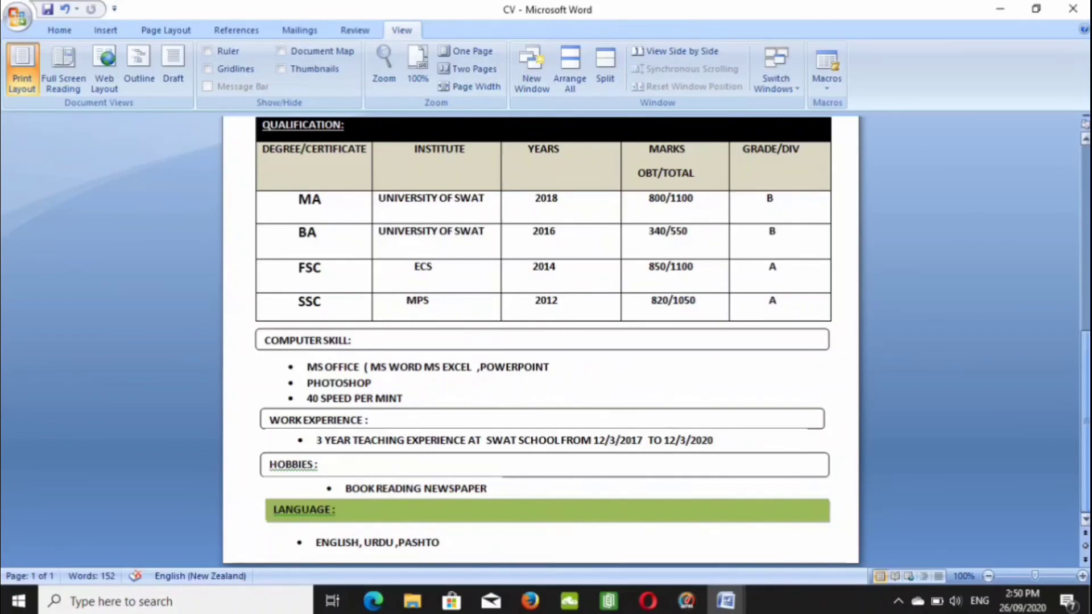
scroll(541, 341, up, 8)
scroll(540, 342, up, 4)
scroll(540, 342, up, 2)
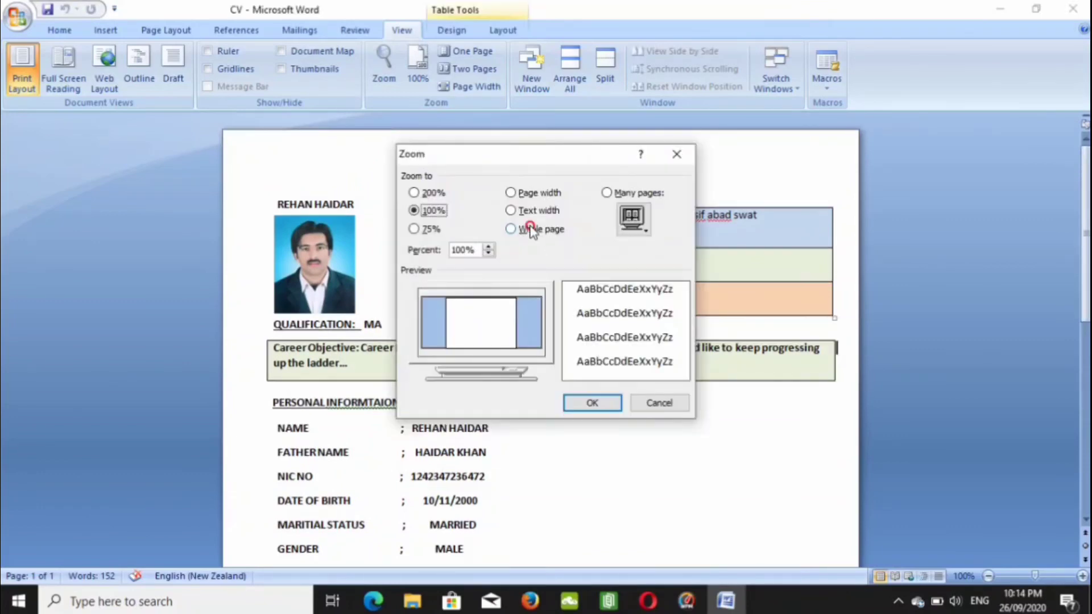
Step: Zoom to Whole page (48%) to show the entire one-page CV
click(530, 229)
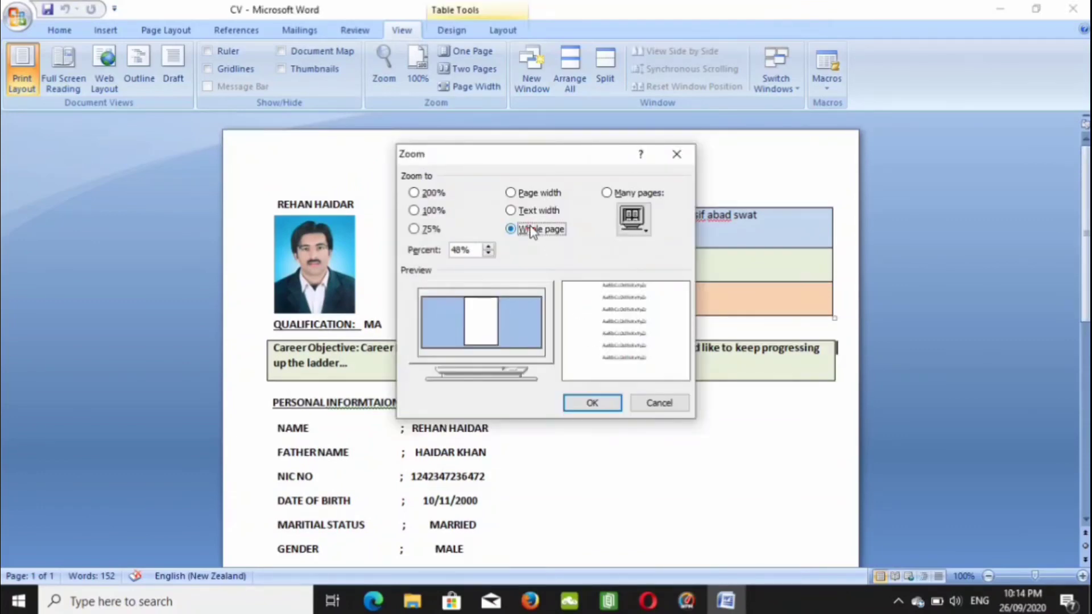
click(615, 404)
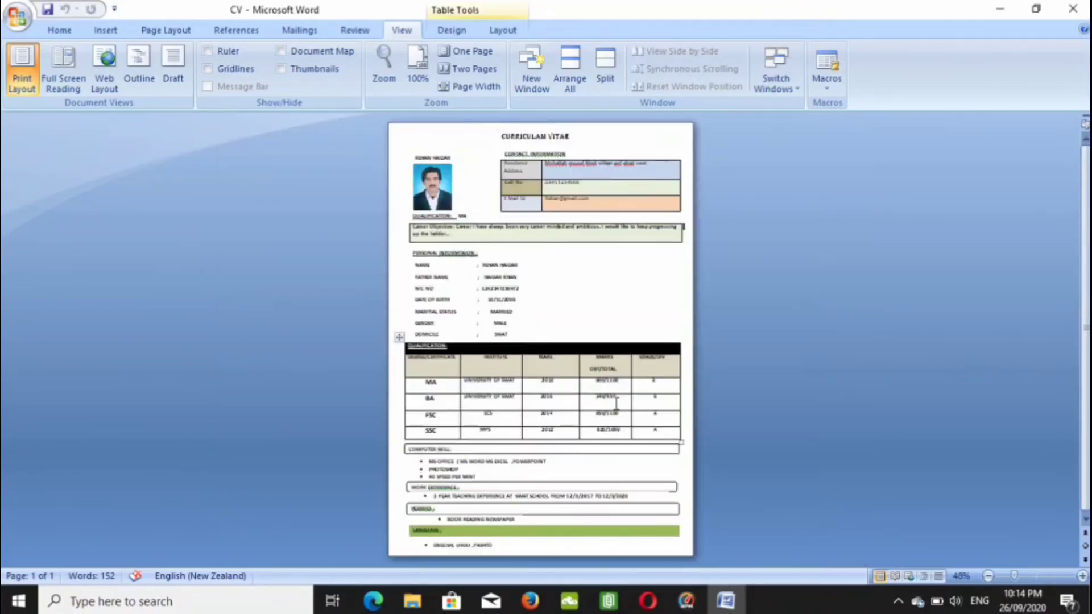